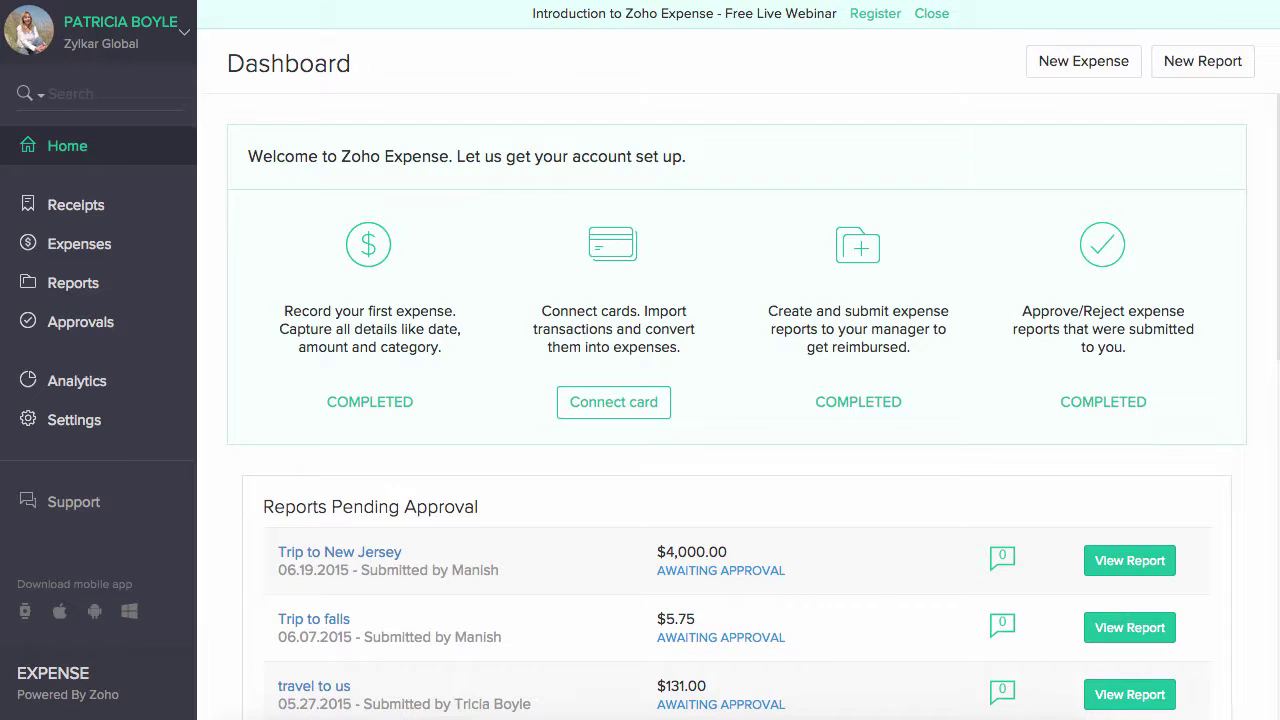
- Connect an American Express card by entering its user ID and password, accepting the terms, and submitting
scroll(737, 400, "down", 10)
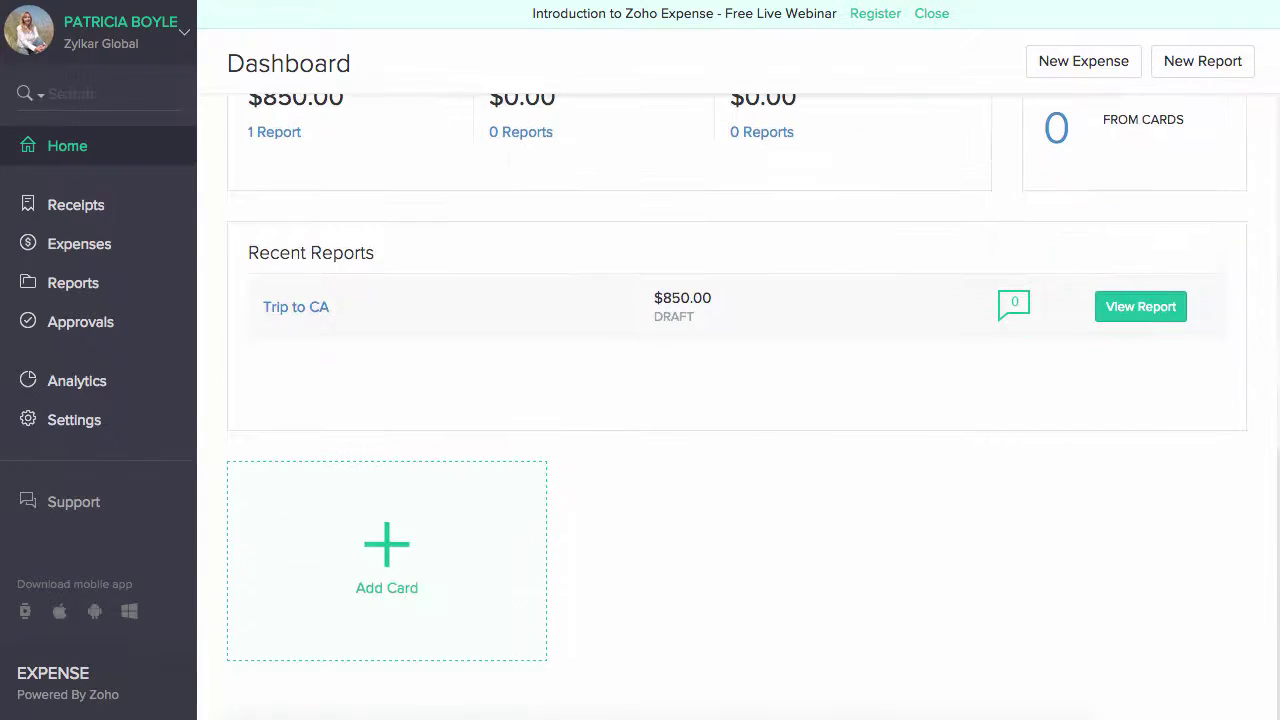
left_click(458, 562)
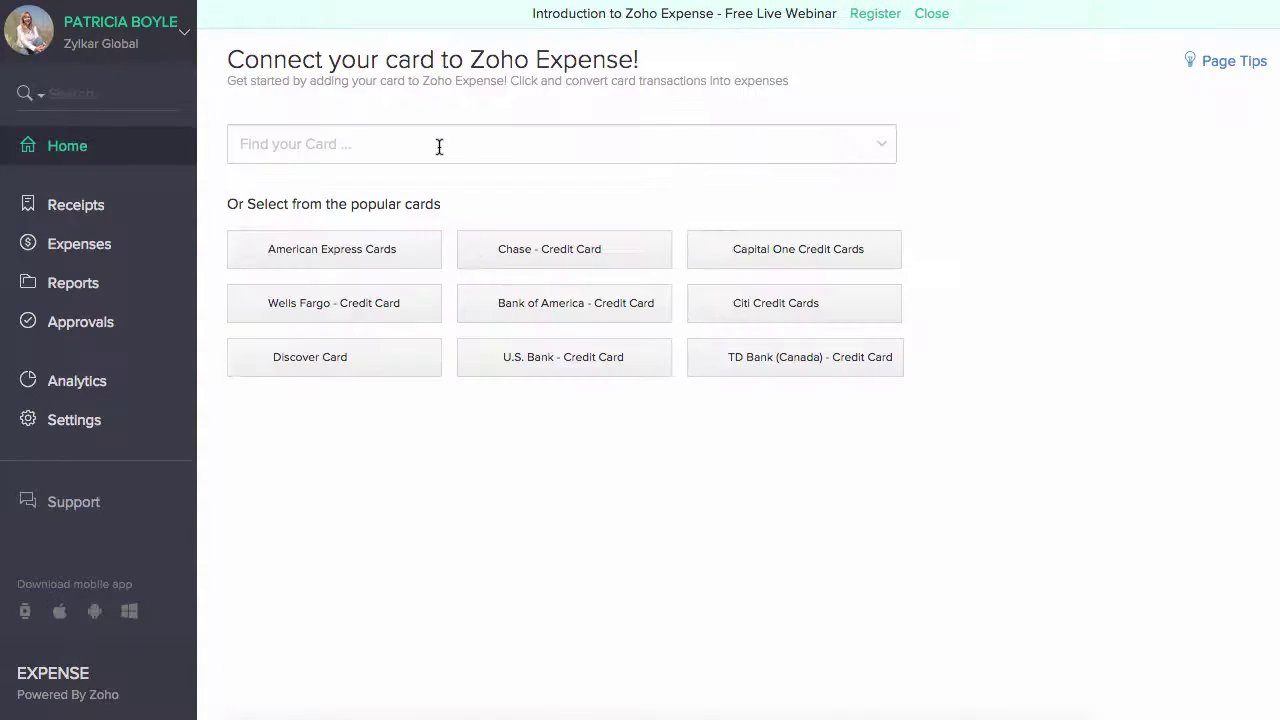
left_click(397, 254)
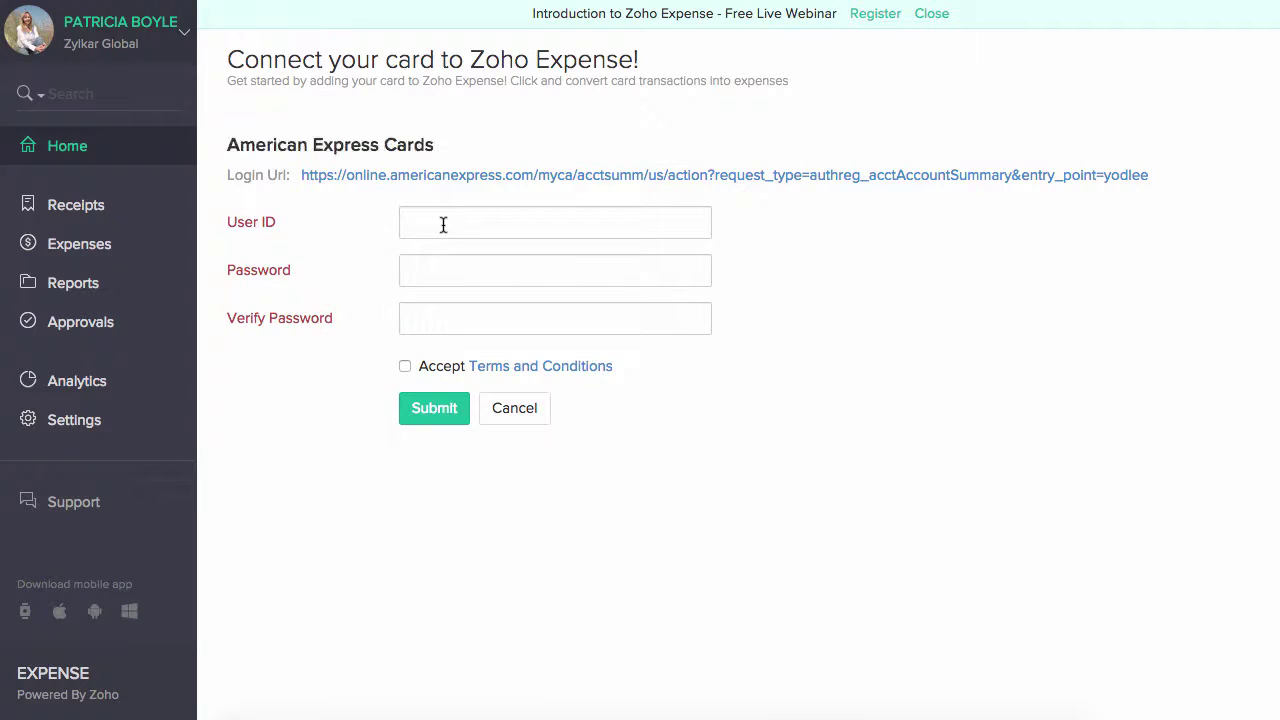
left_click(443, 223)
type("dj3413243")
key("Tab")
type("••••••••")
key("Tab")
type("••••••••")
left_click(404, 366)
left_click(433, 405)
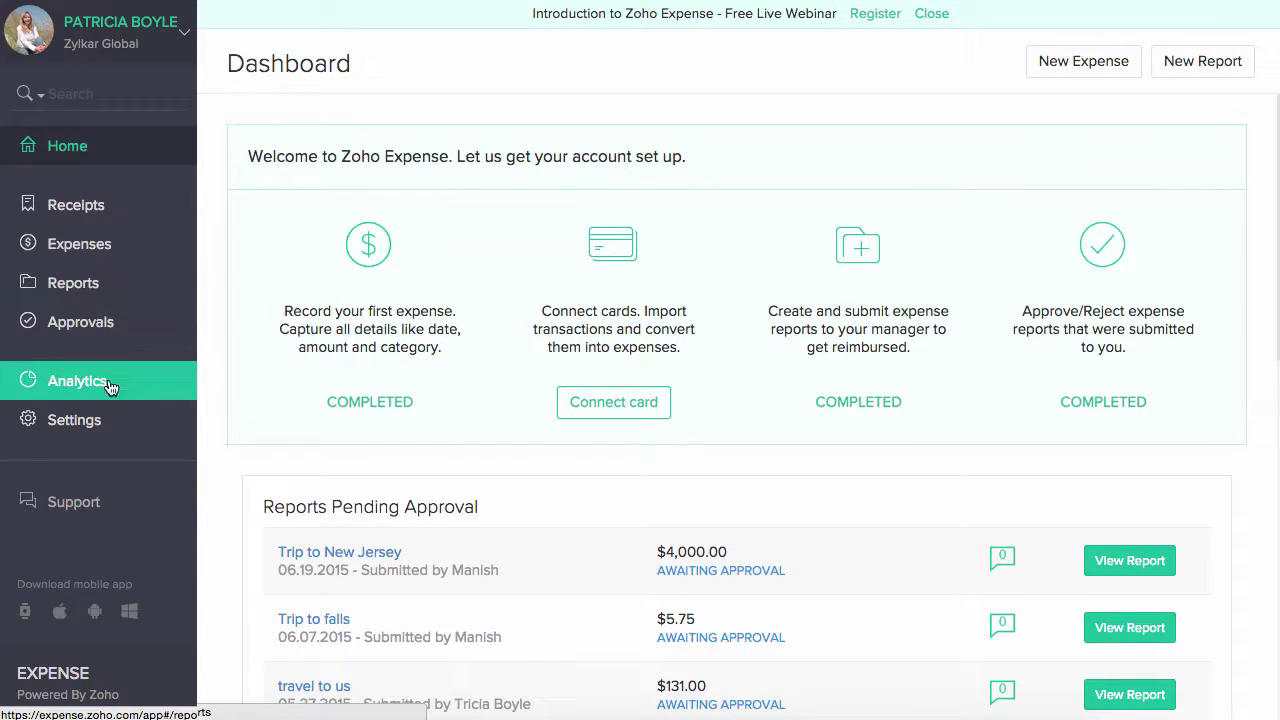
- On Unreported Receipts, attach a receipt from cloud storage
left_click(118, 218)
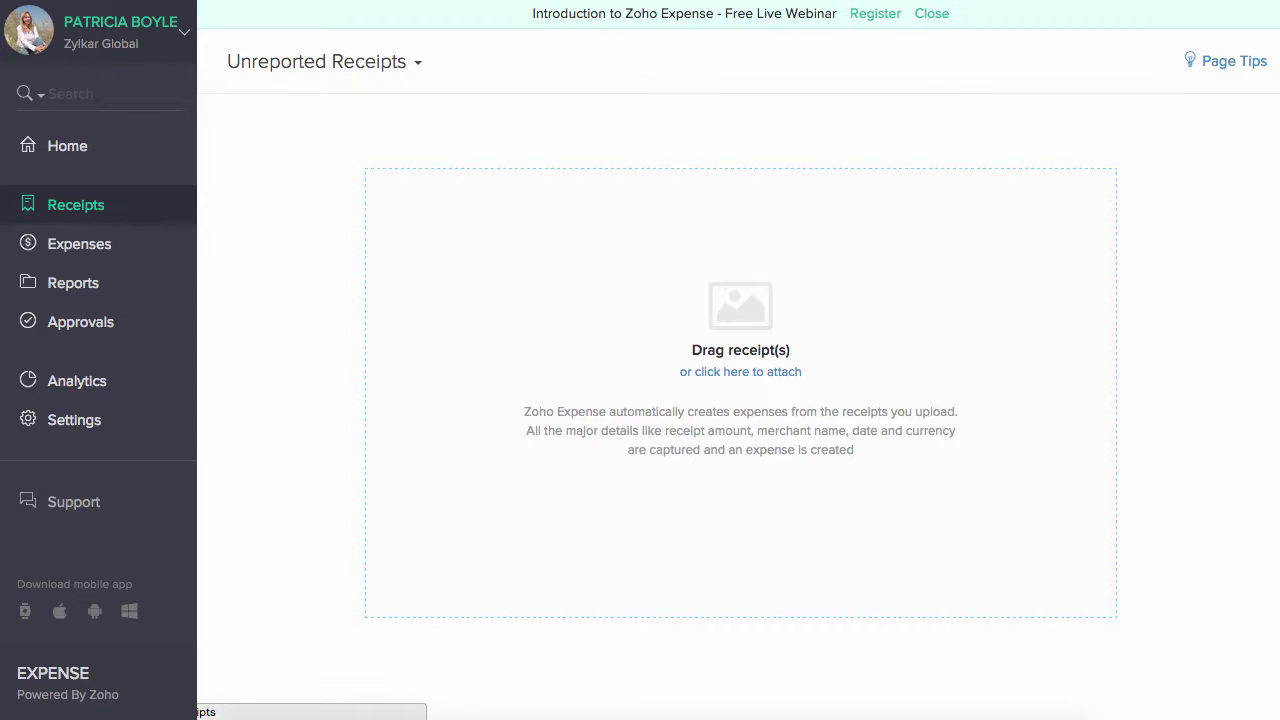
left_click(712, 371)
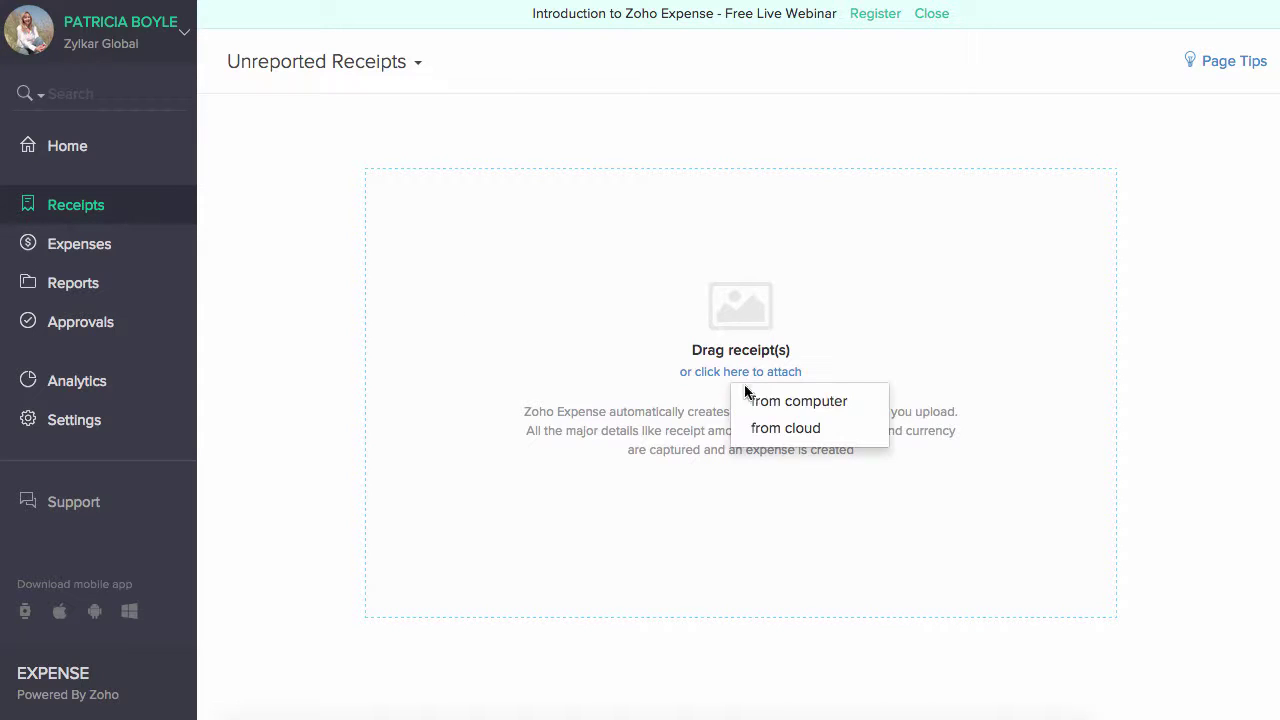
left_click(785, 428)
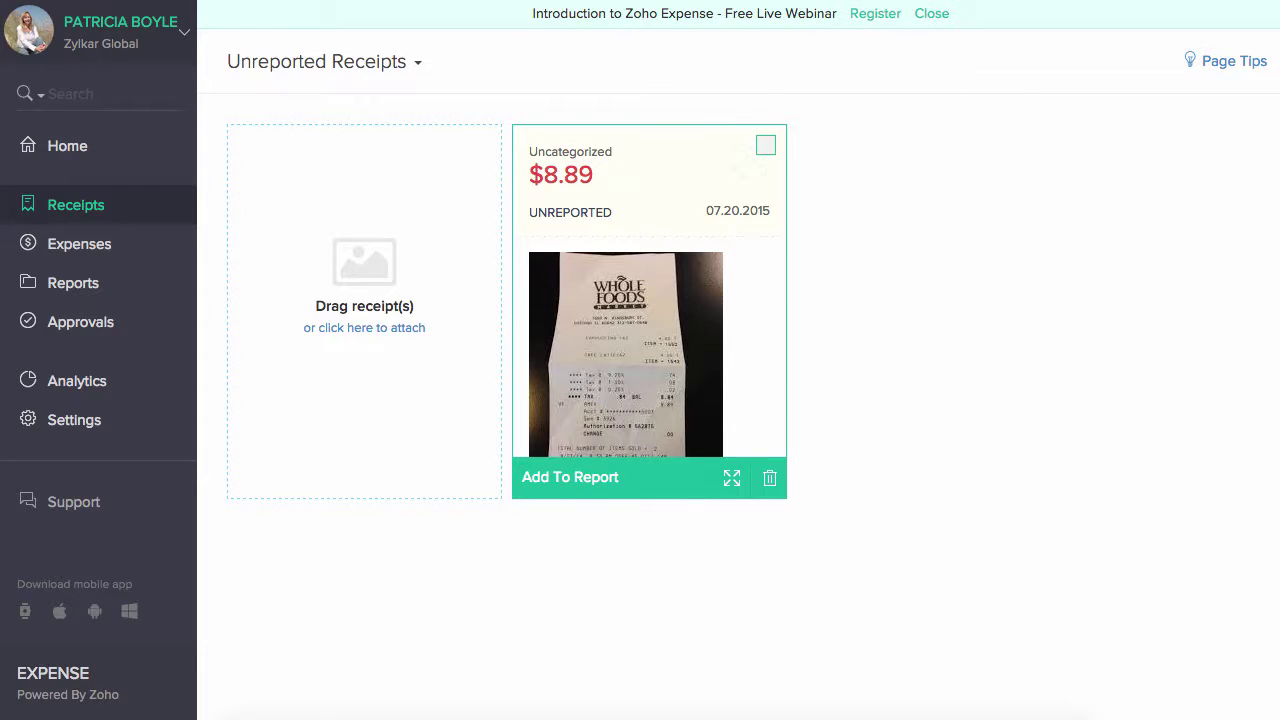
- Start a new expense dated 07.01.2015, category Air Travel Expense, amount 67
left_click(119, 246)
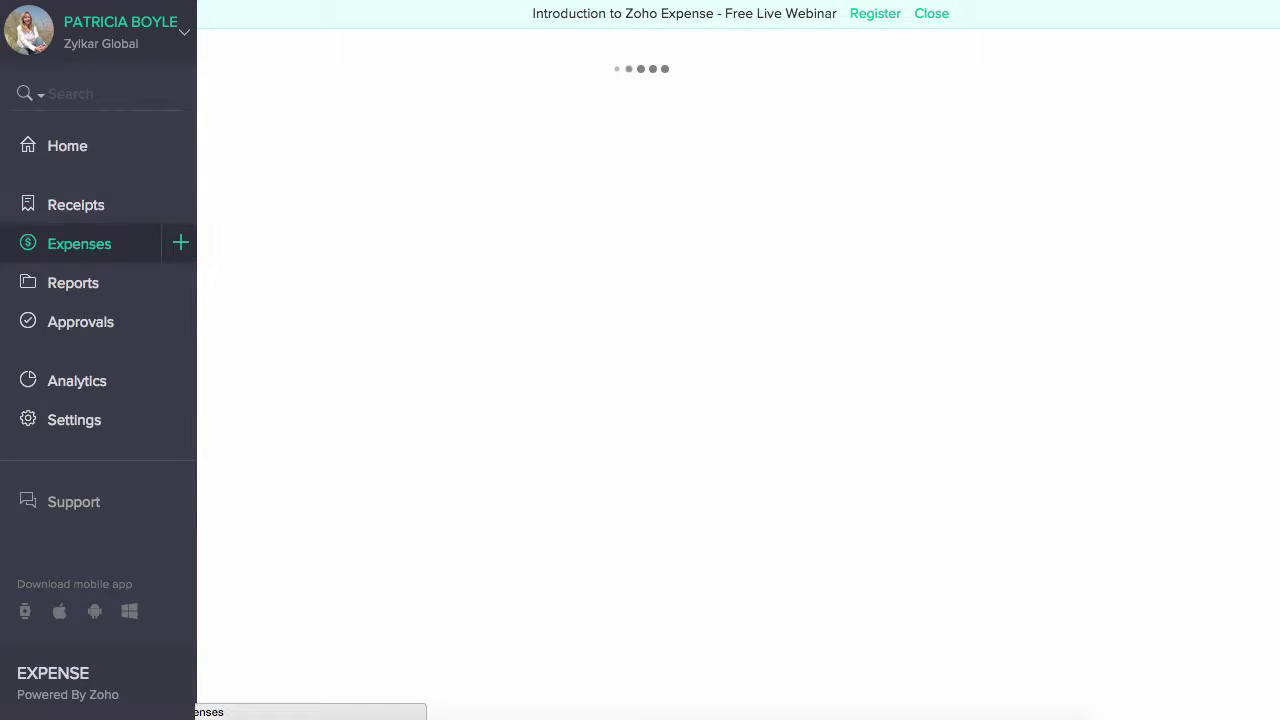
left_click(180, 244)
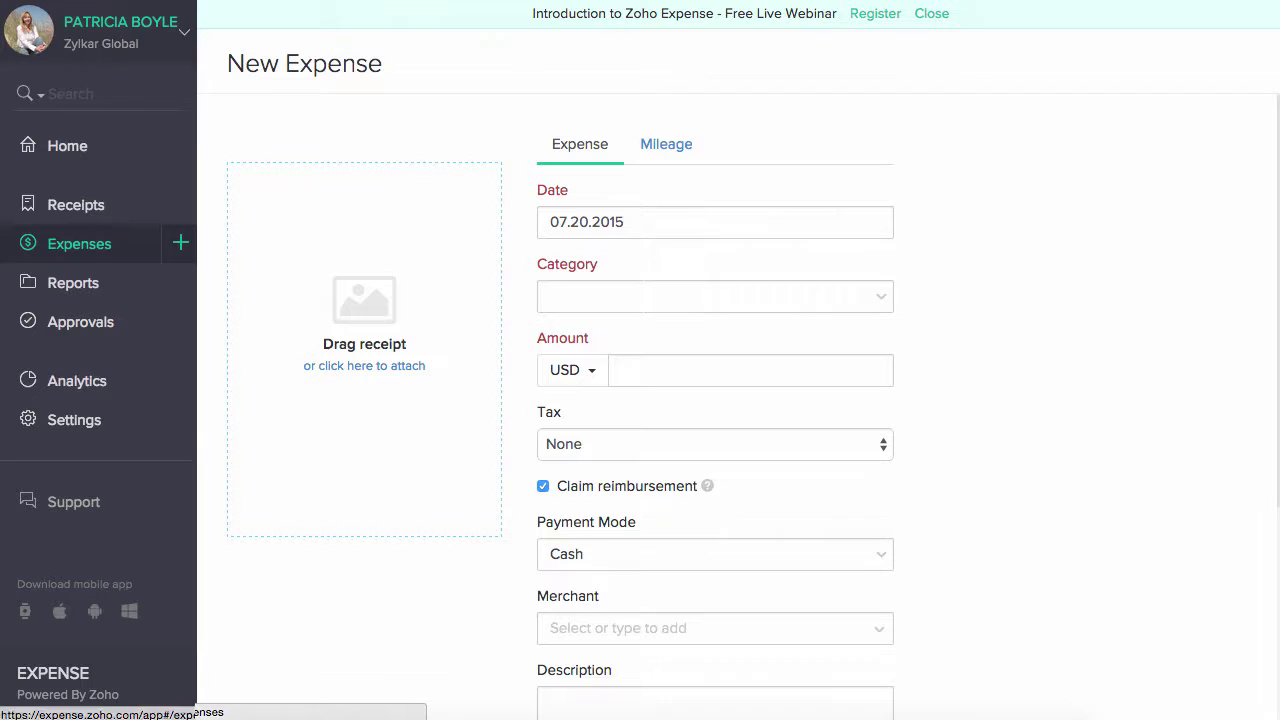
left_click(580, 222)
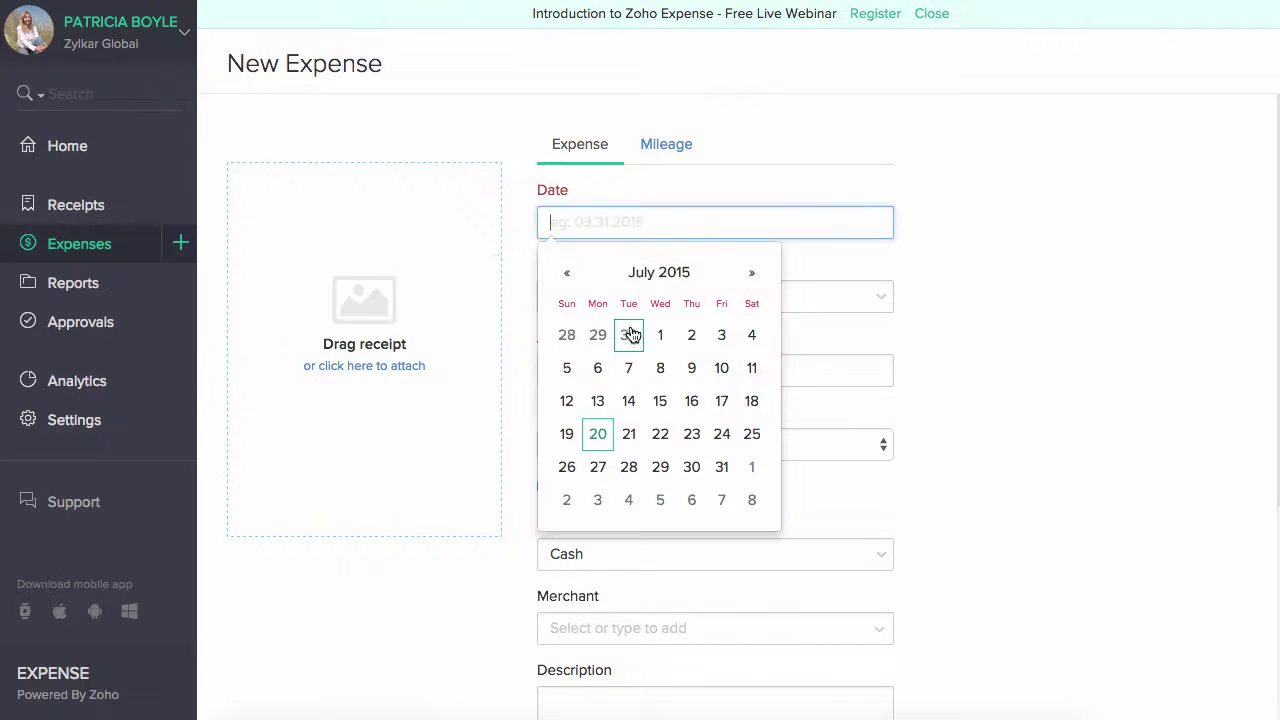
left_click(656, 336)
left_click(674, 301)
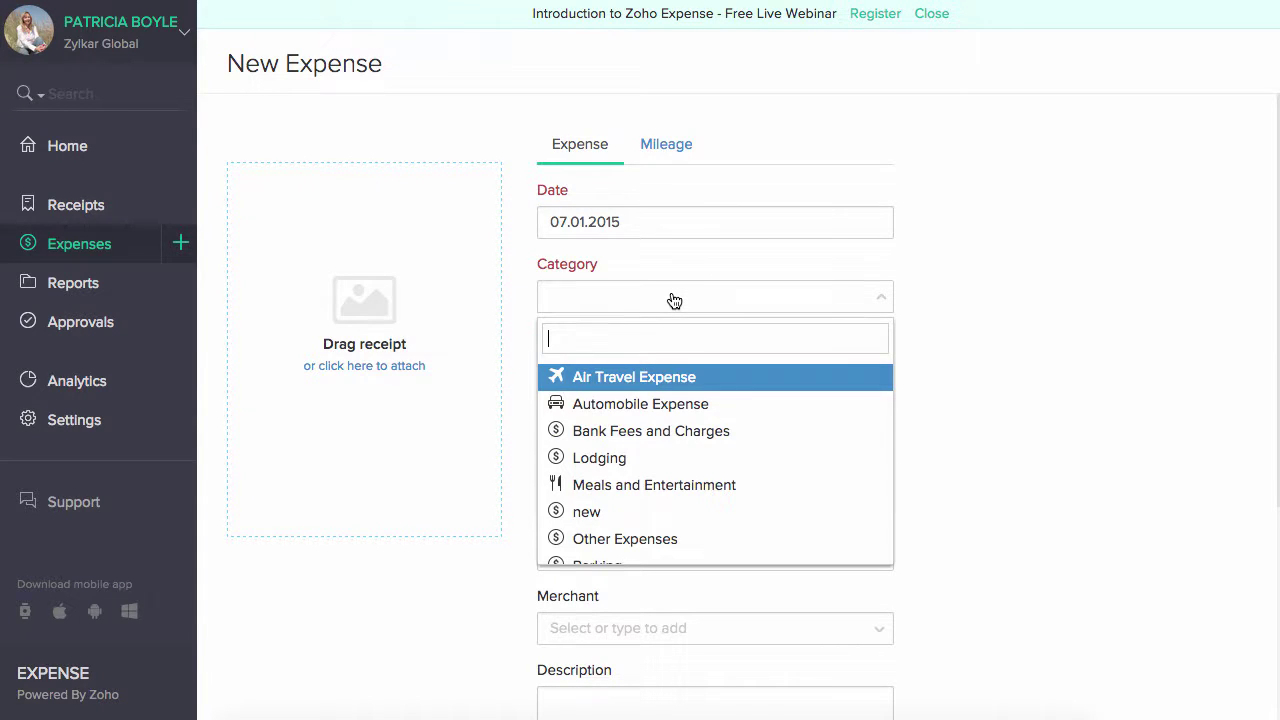
left_click(683, 386)
left_click(686, 372)
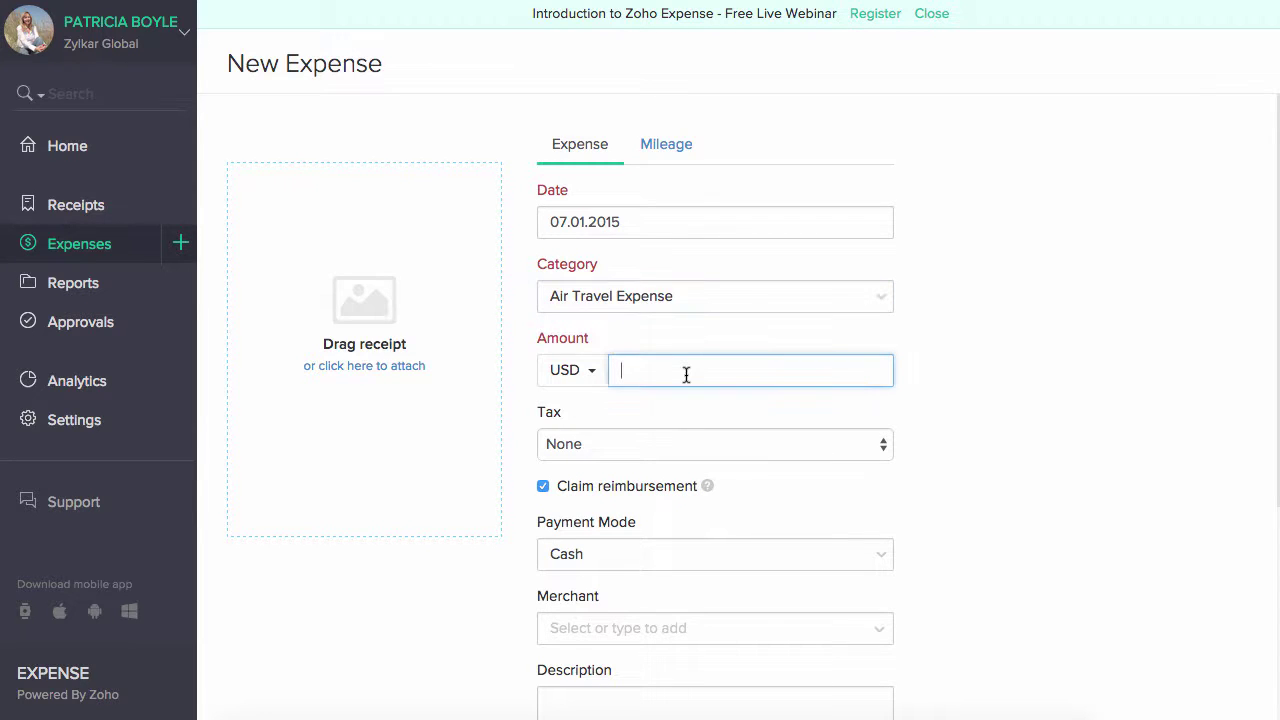
type("67")
- Keep currency USD, tax None and payment mode Cash, and bring up the merchant list
left_click(573, 370)
scroll(634, 640, "down", 3)
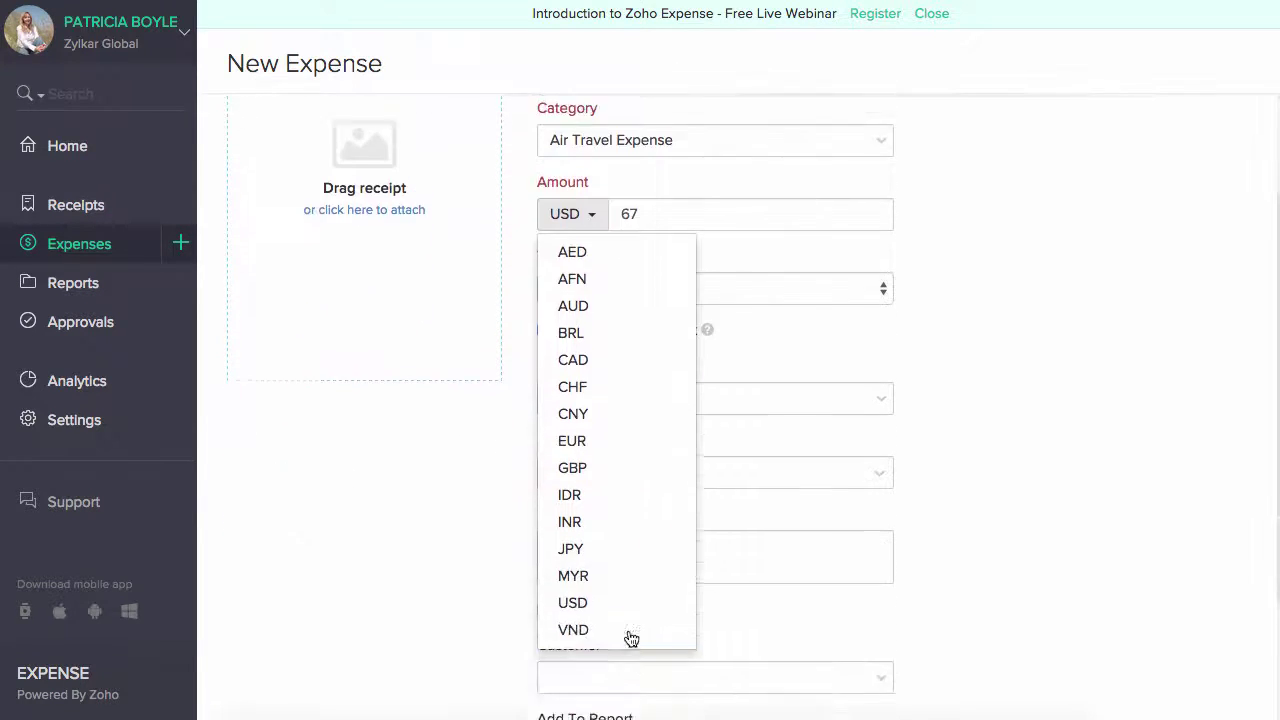
scroll(629, 640, "up", 1)
left_click(514, 368)
left_click(585, 360)
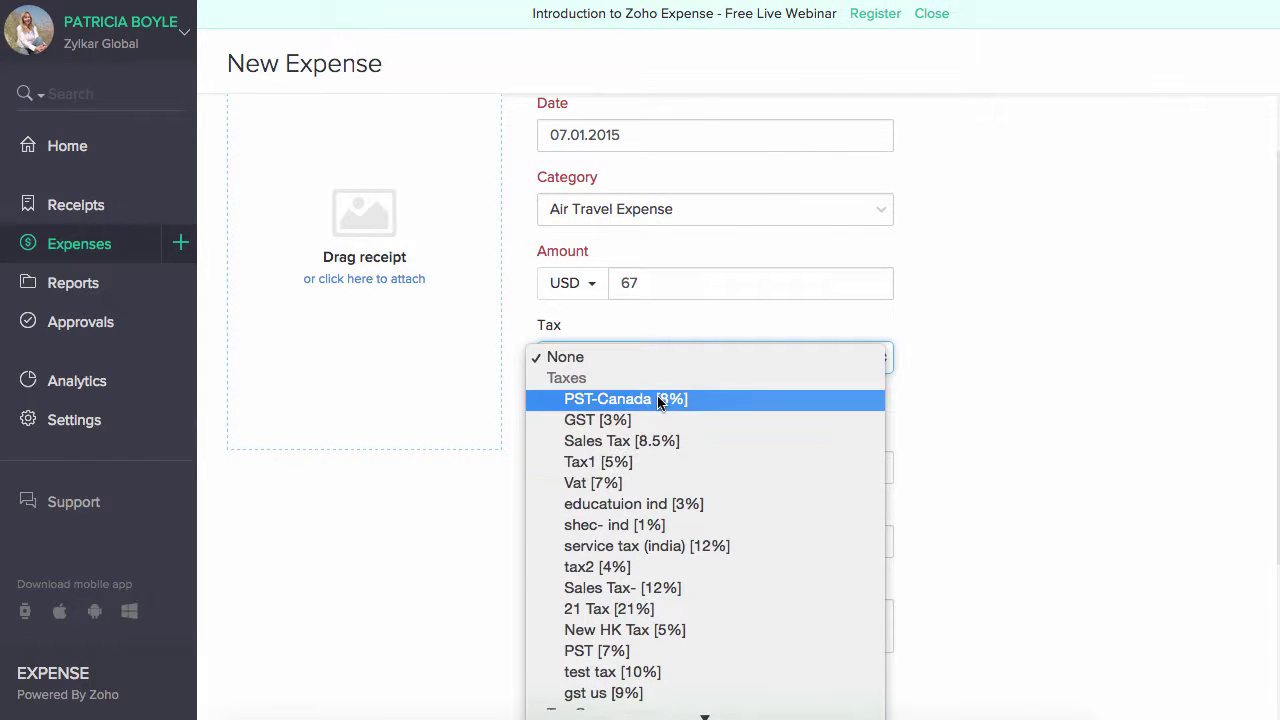
left_click(516, 458)
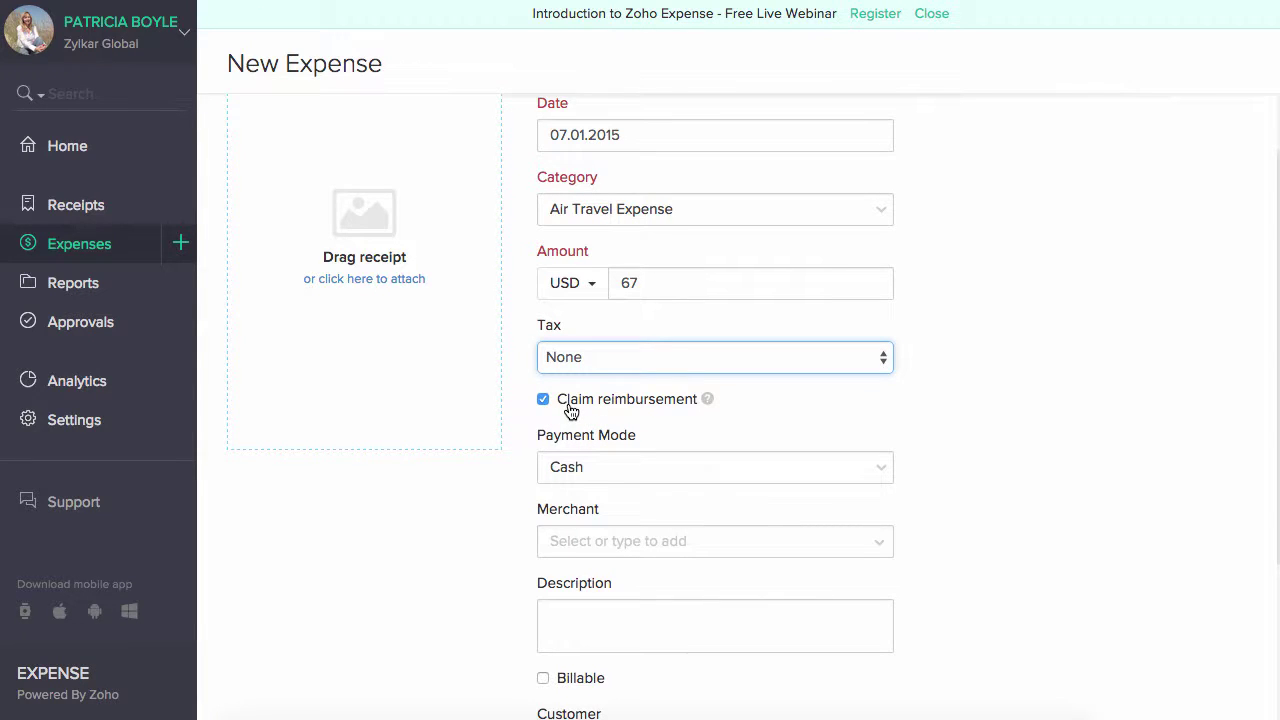
left_click(711, 468)
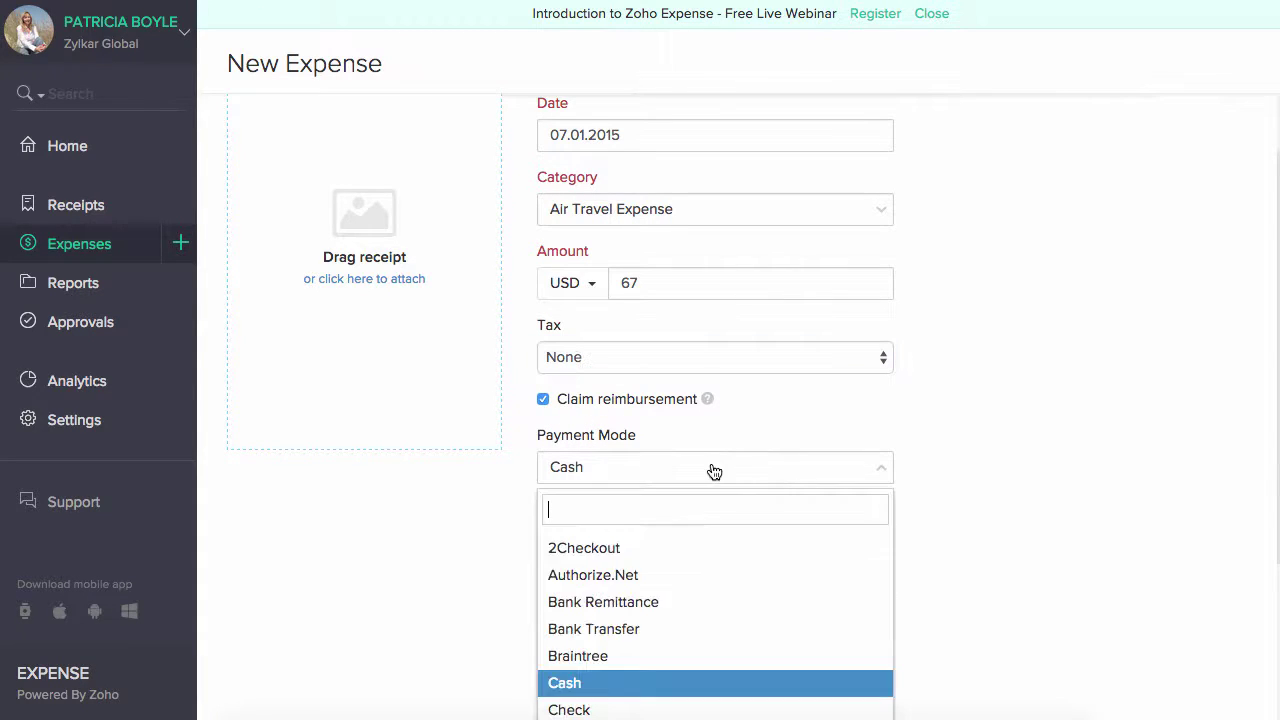
left_click(714, 683)
scroll(948, 509, "down", 2)
left_click(766, 428)
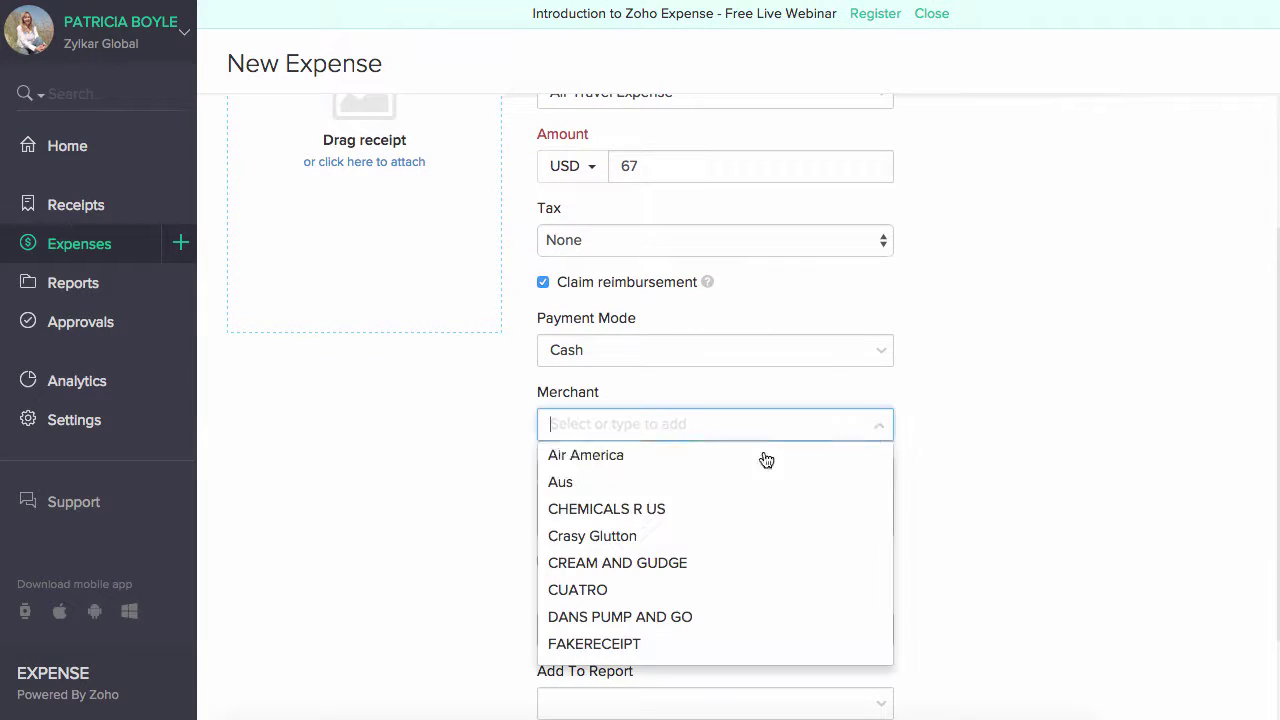
- Set merchant to CHEMICALS R US and mark the expense billable to customer ACME Corp
left_click(757, 509)
left_click(712, 506)
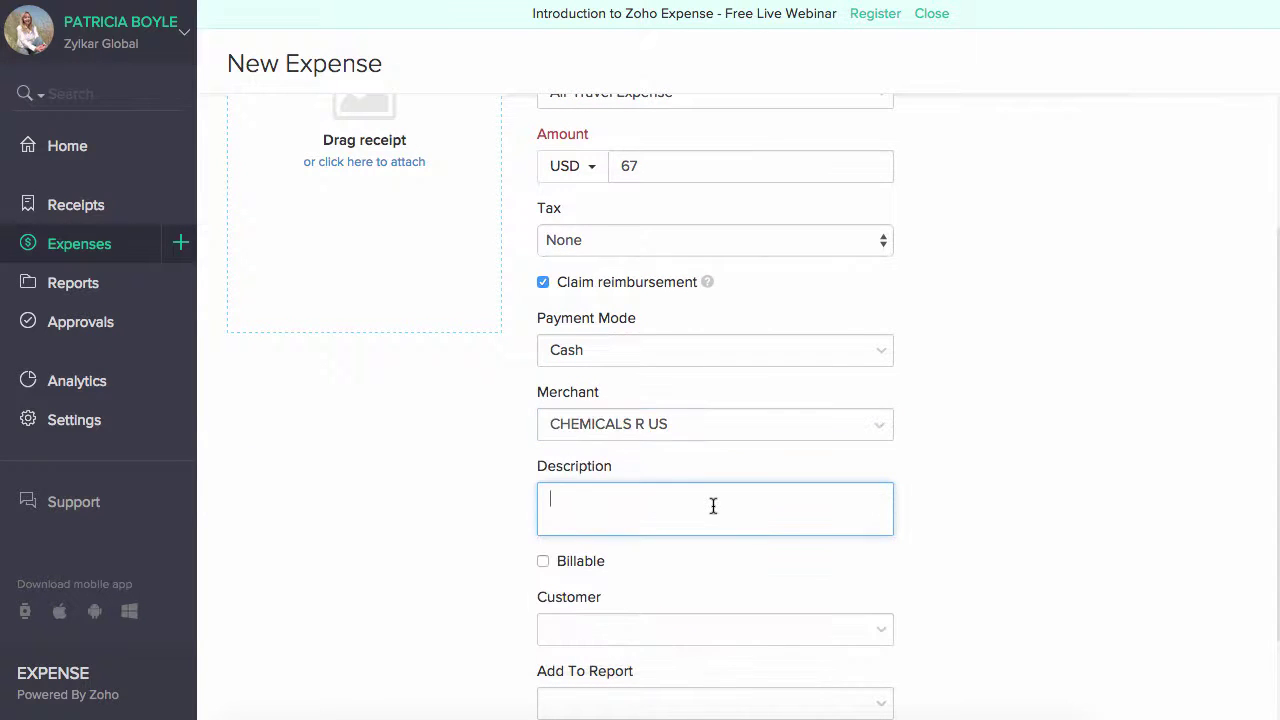
scroll(771, 528, "down", 2)
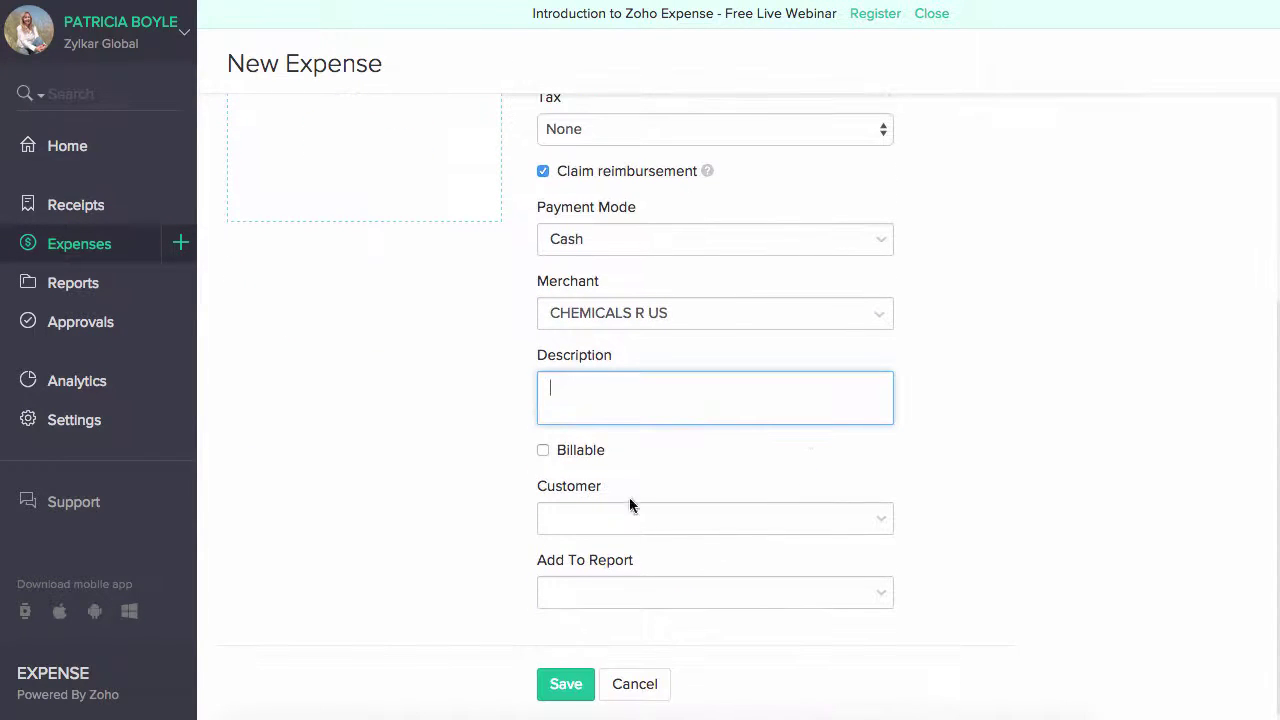
left_click(543, 450)
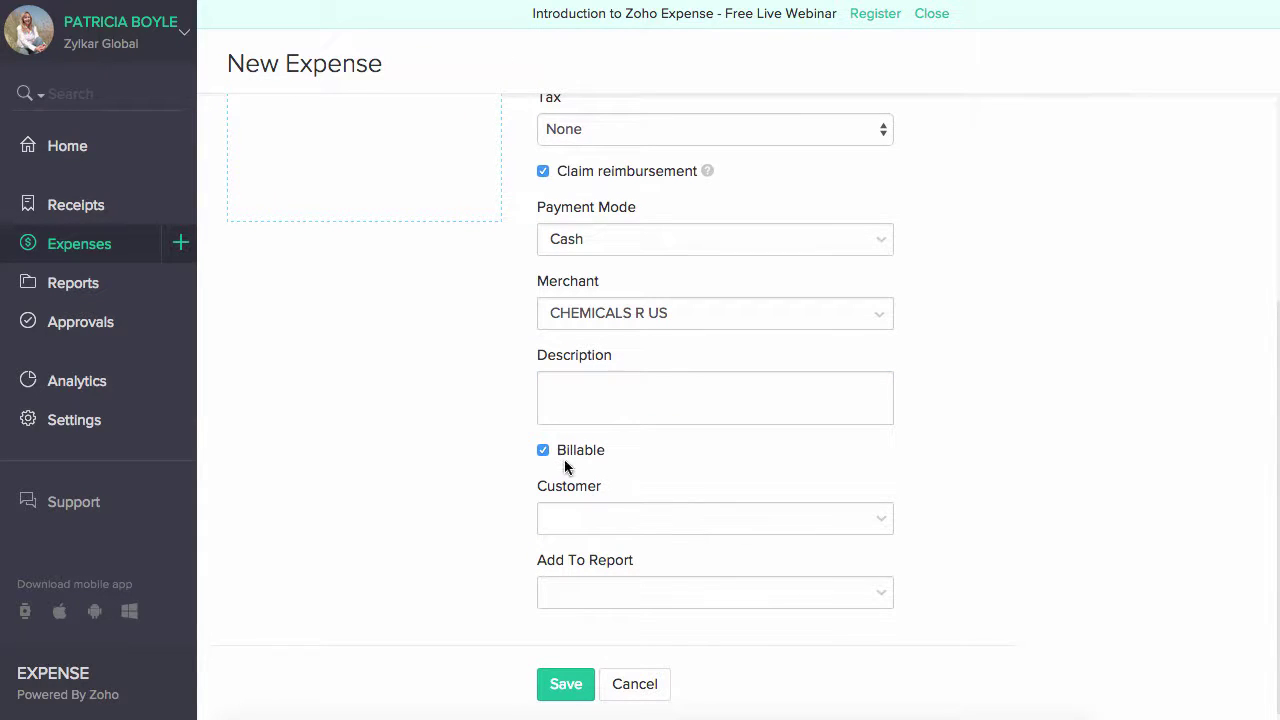
left_click(609, 517)
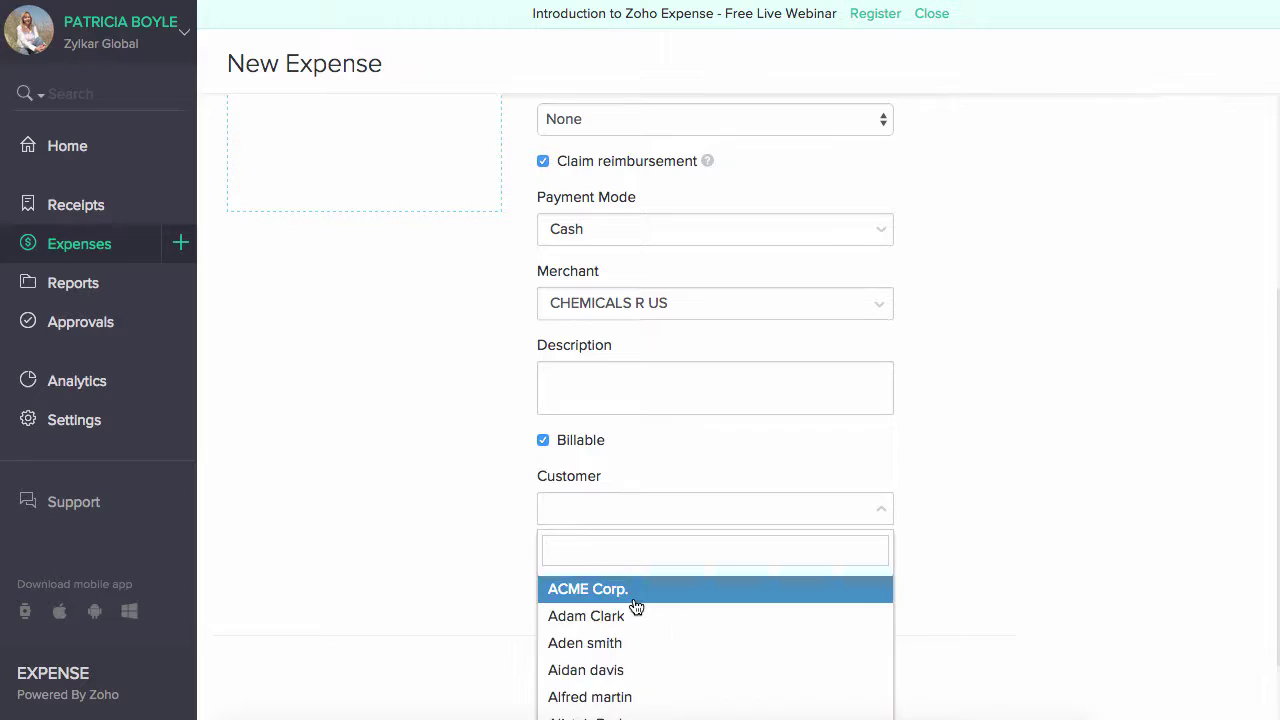
left_click(632, 597)
scroll(869, 566, "down", 1)
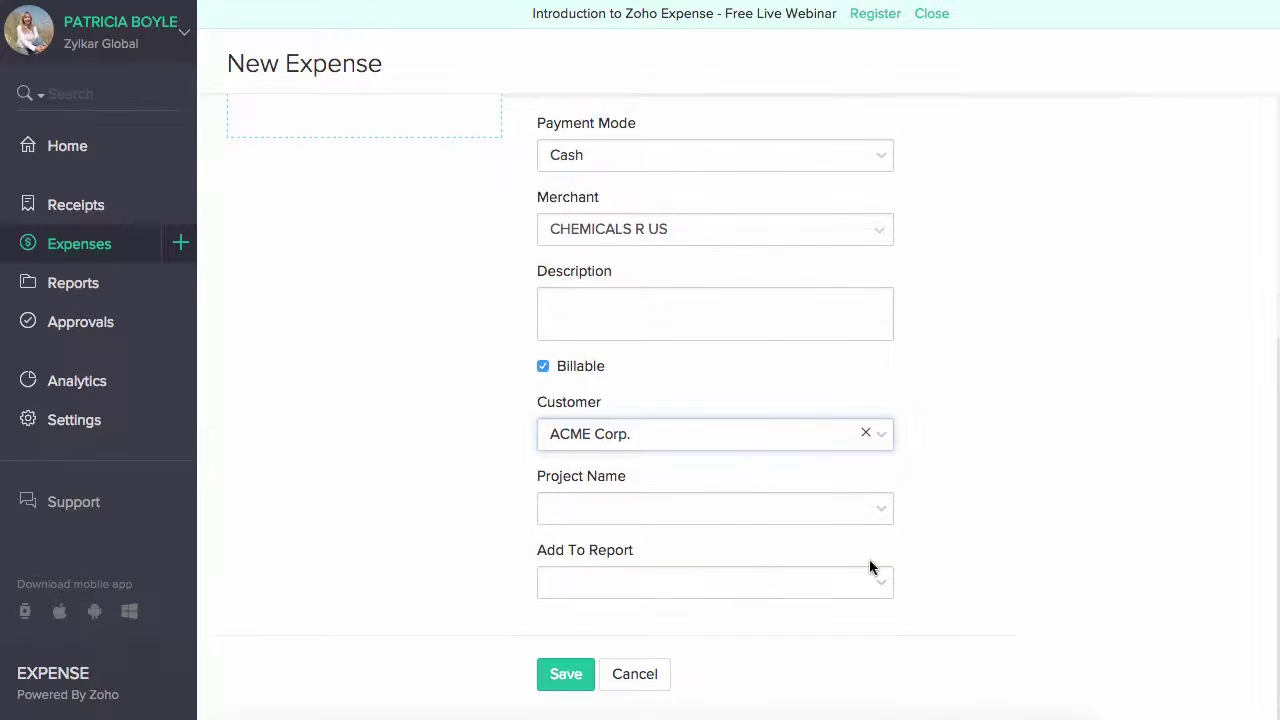
left_click(694, 589)
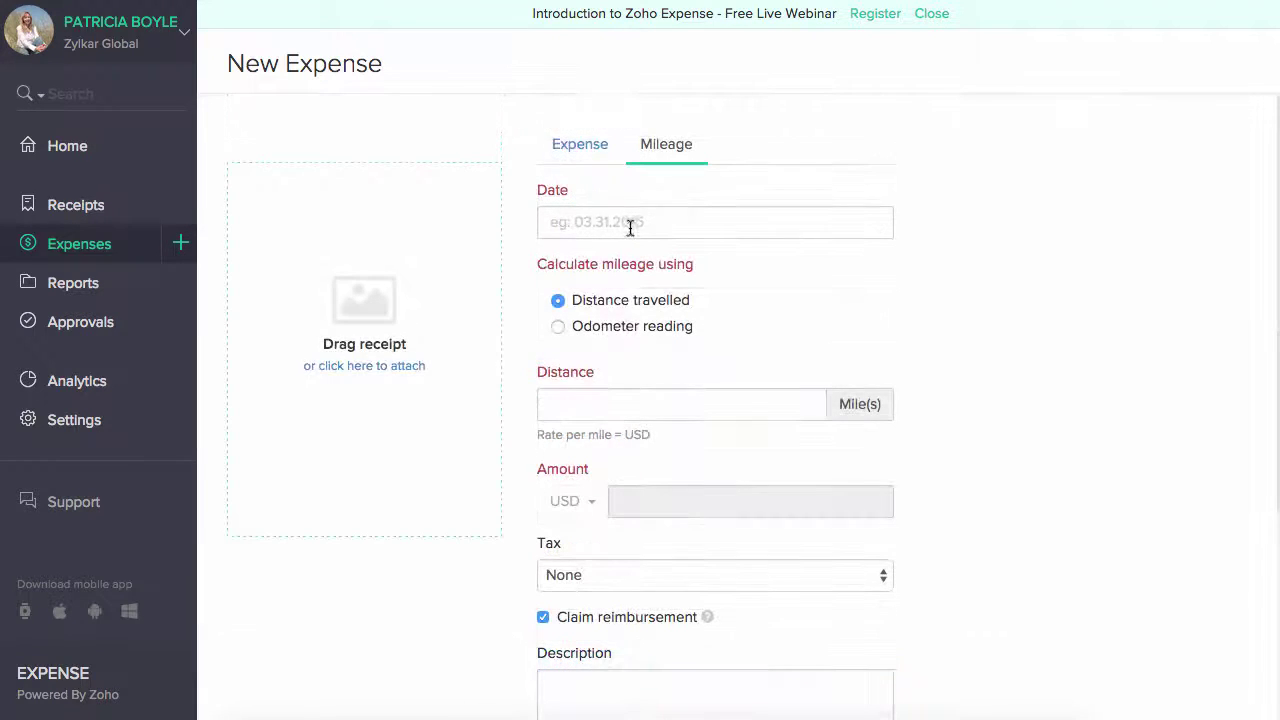
- Date the mileage entry July 20 and try the distance option with 12
left_click(642, 214)
left_click(600, 437)
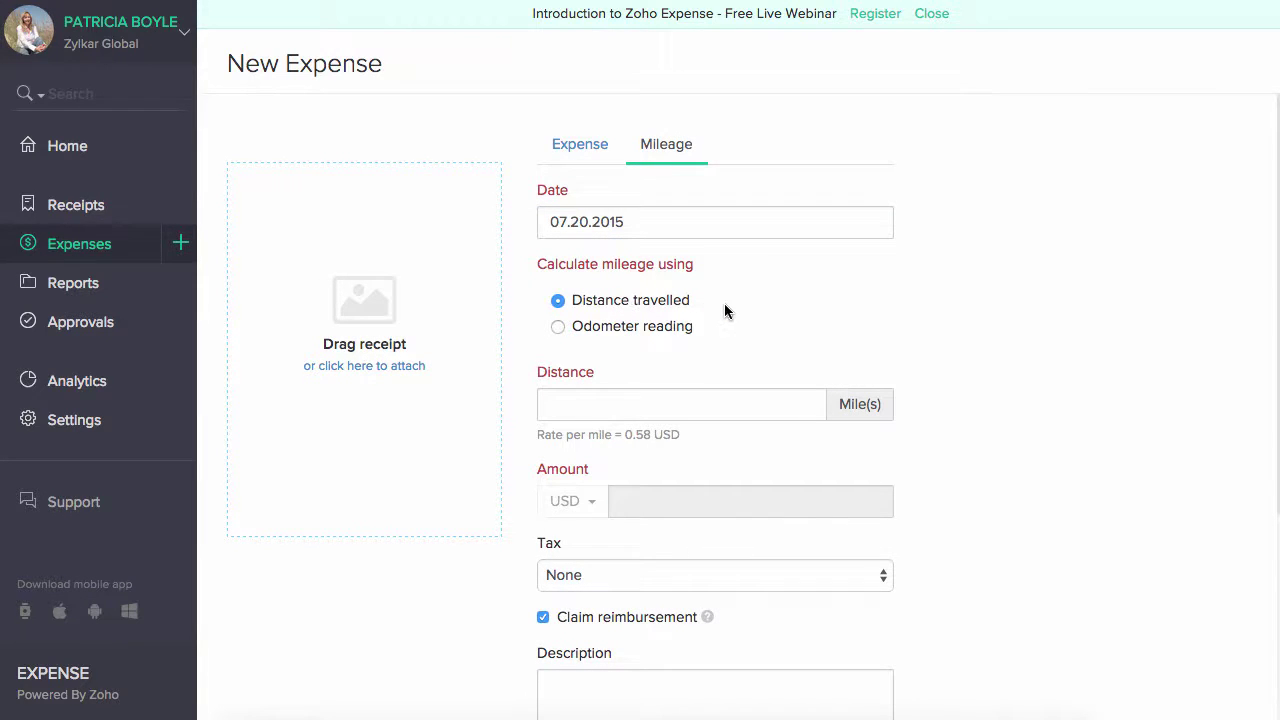
left_click(650, 331)
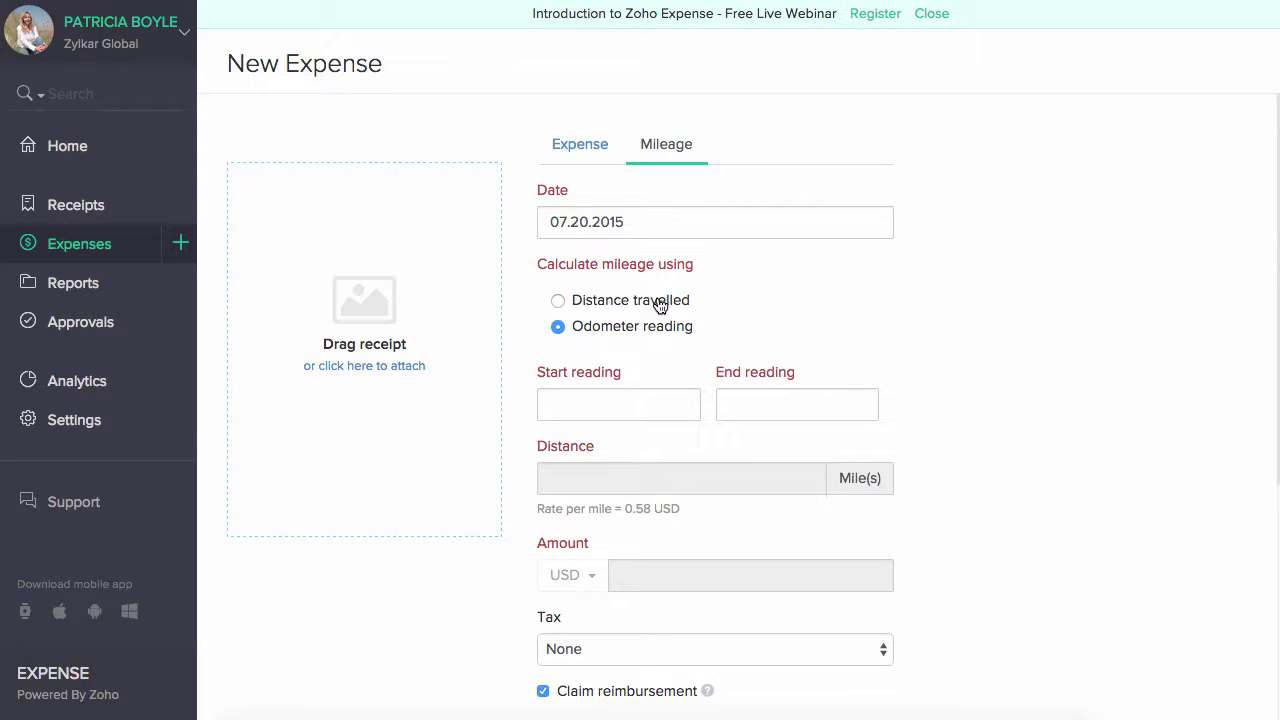
left_click(660, 305)
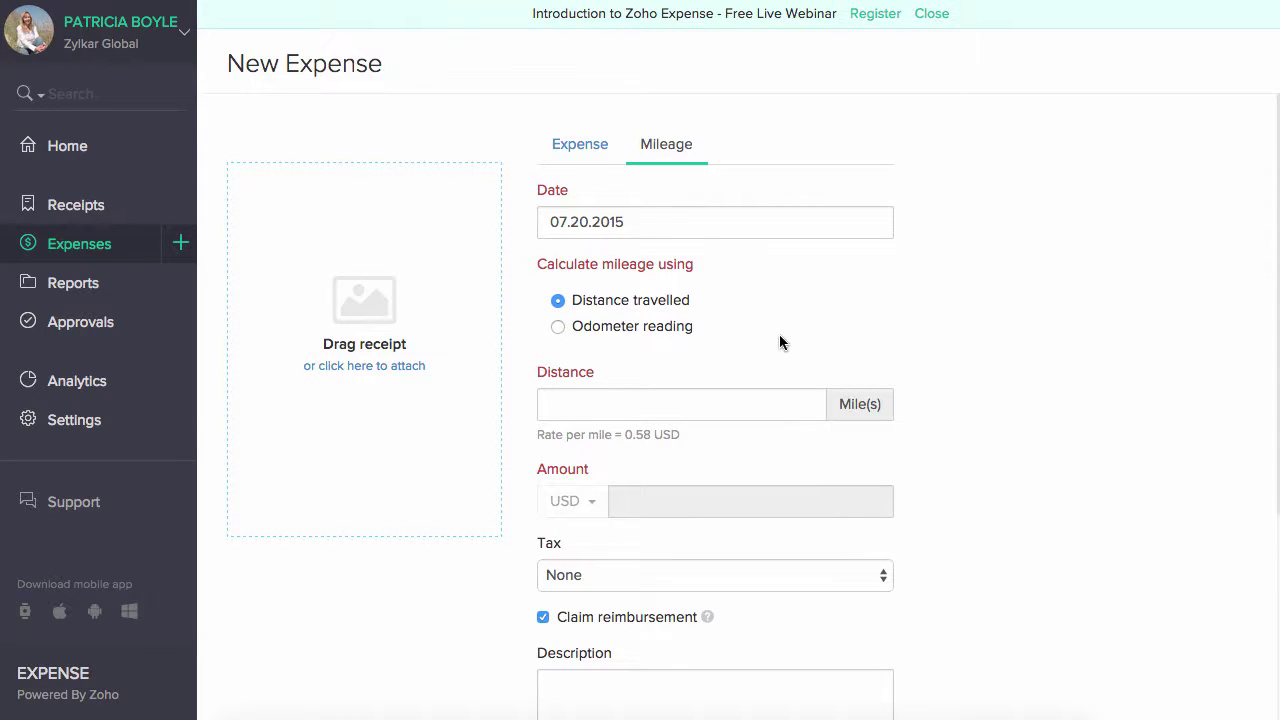
scroll(780, 340, "down", 1)
left_click(717, 367)
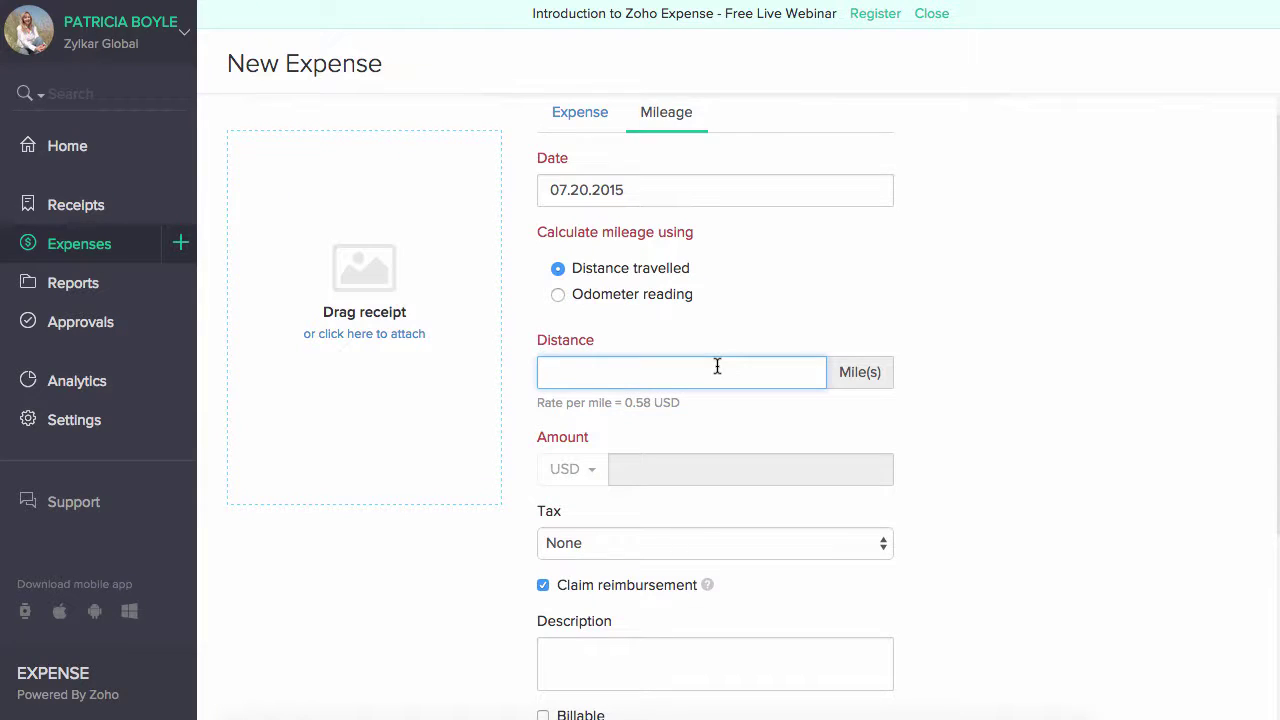
type("12")
- Enter odometer readings 1234 to 1239, keep tax None, and save the mileage expense
left_click(615, 298)
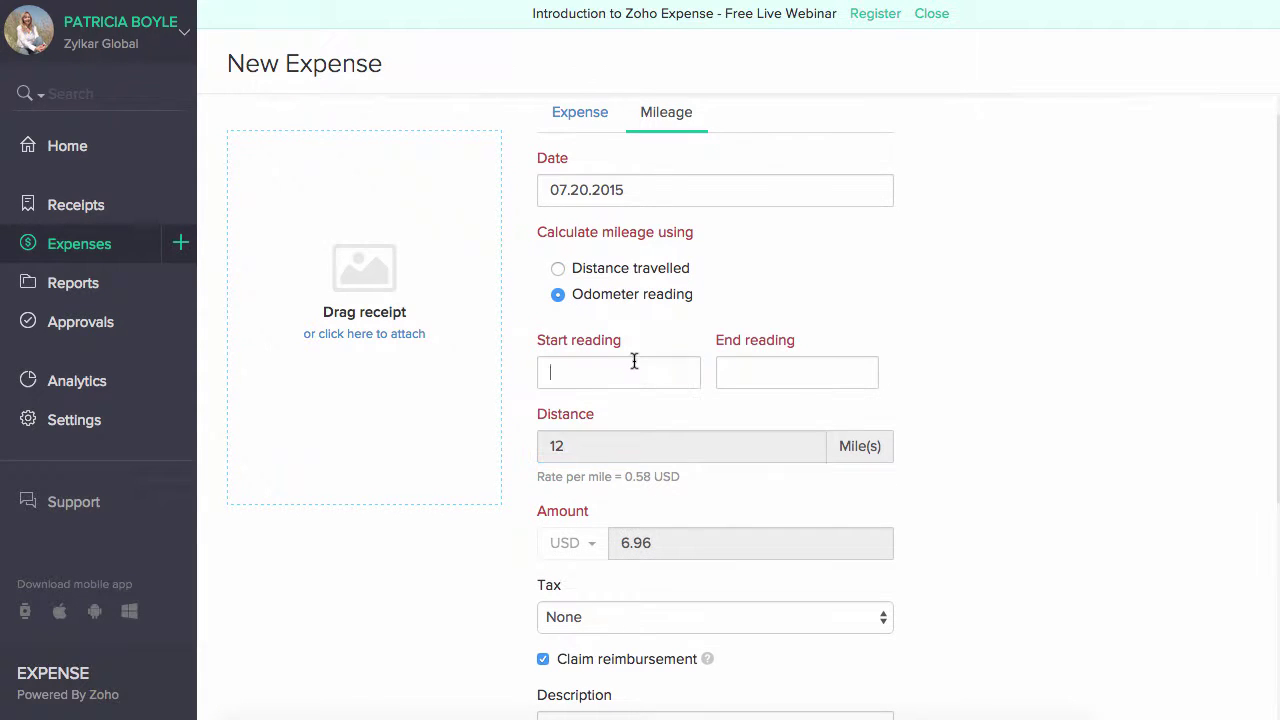
type("1234")
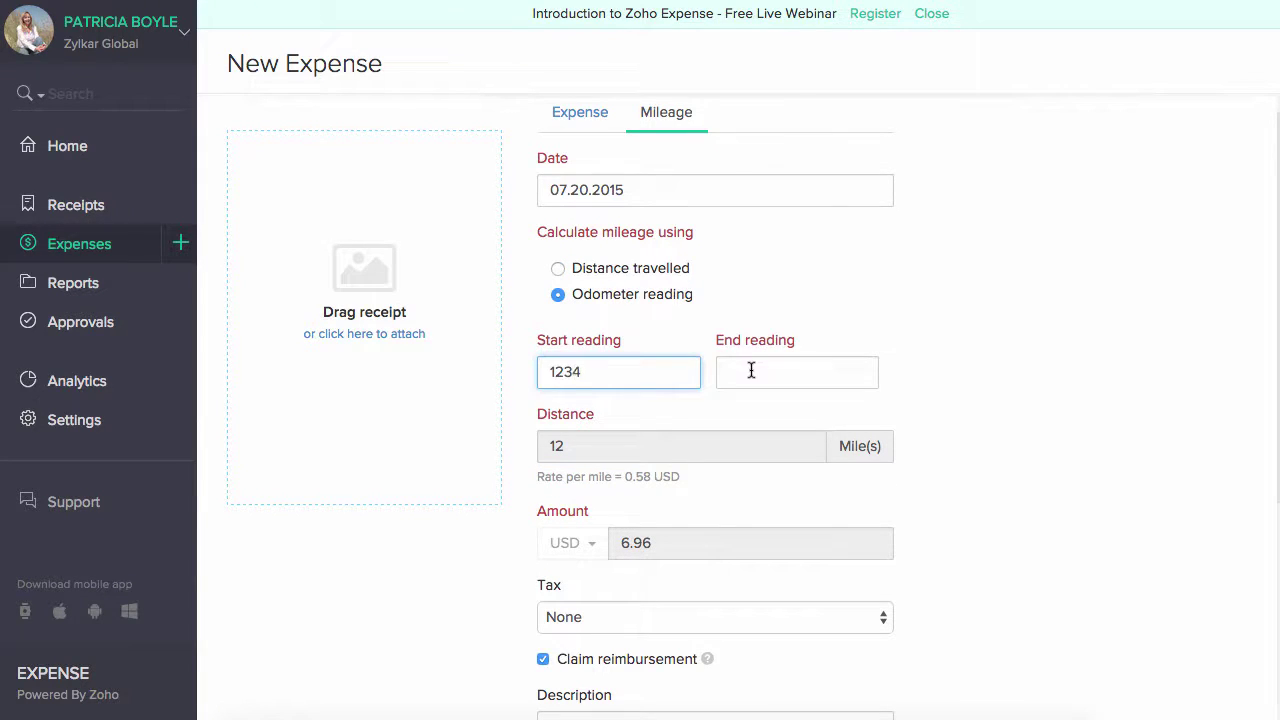
left_click(751, 371)
type("1239")
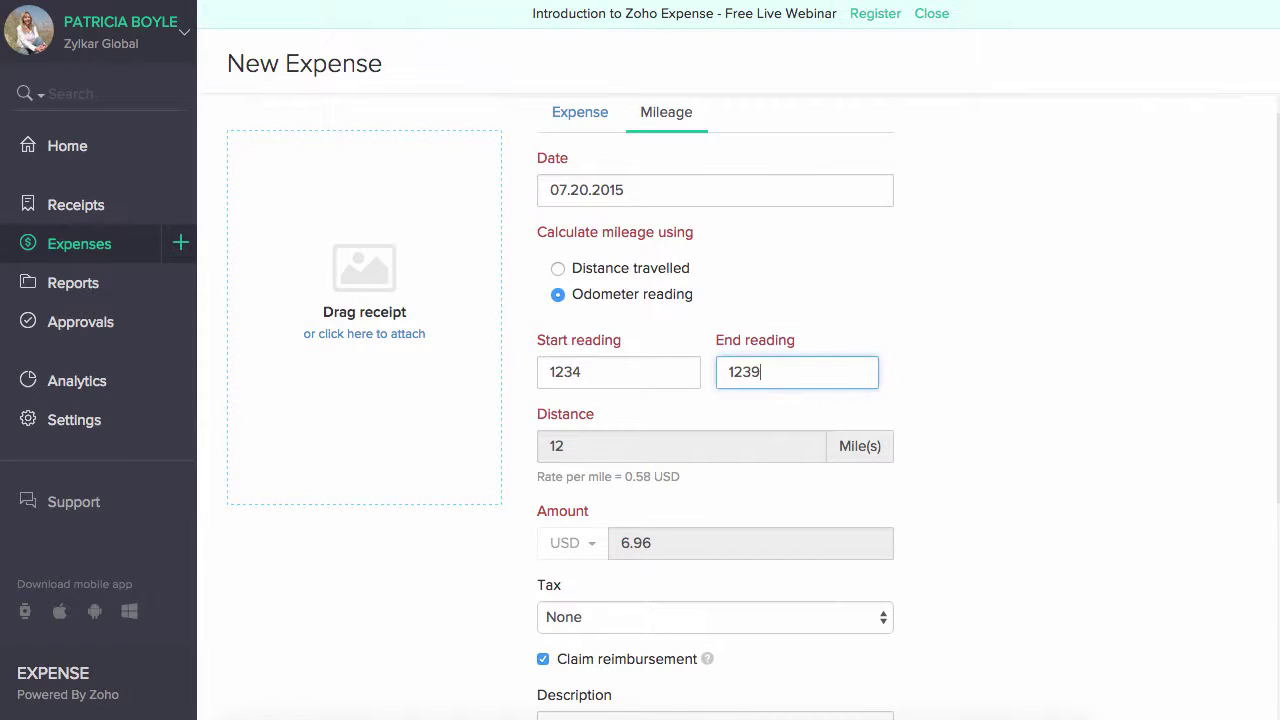
scroll(868, 376, "down", 3)
scroll(868, 376, "down", 1)
left_click(868, 376)
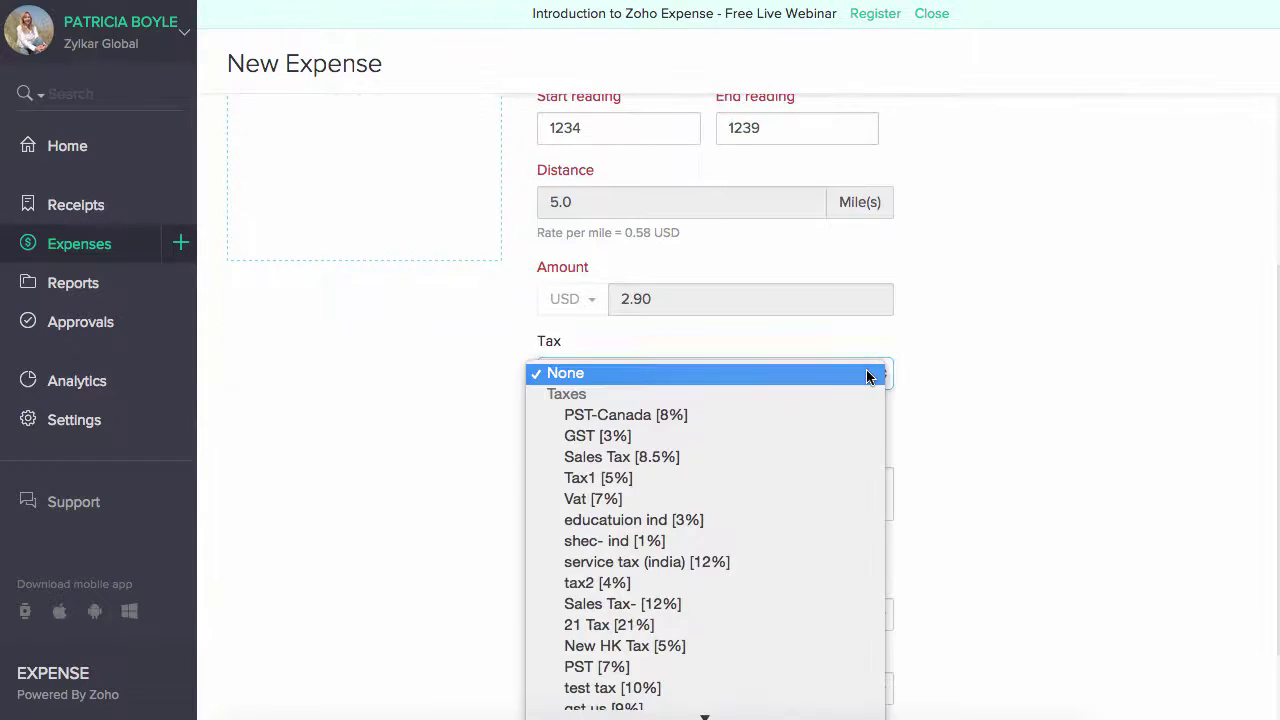
left_click(977, 442)
scroll(977, 442, "down", 2)
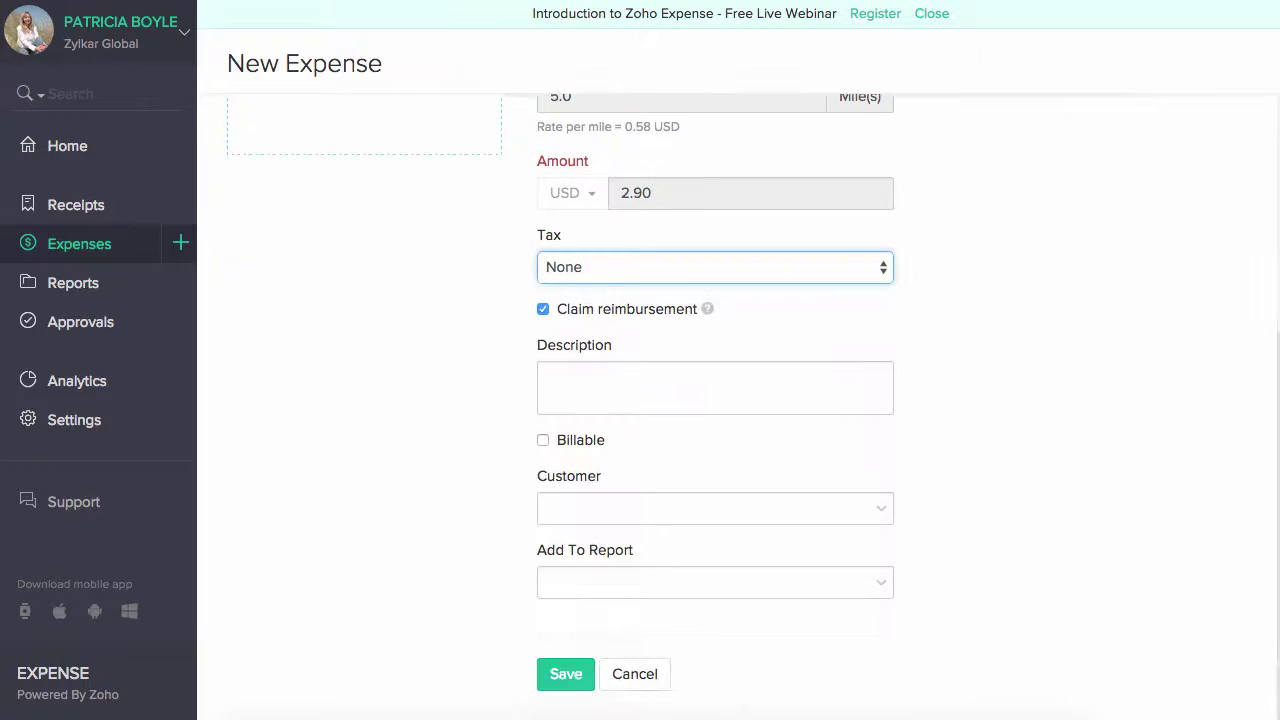
left_click(700, 387)
left_click(560, 674)
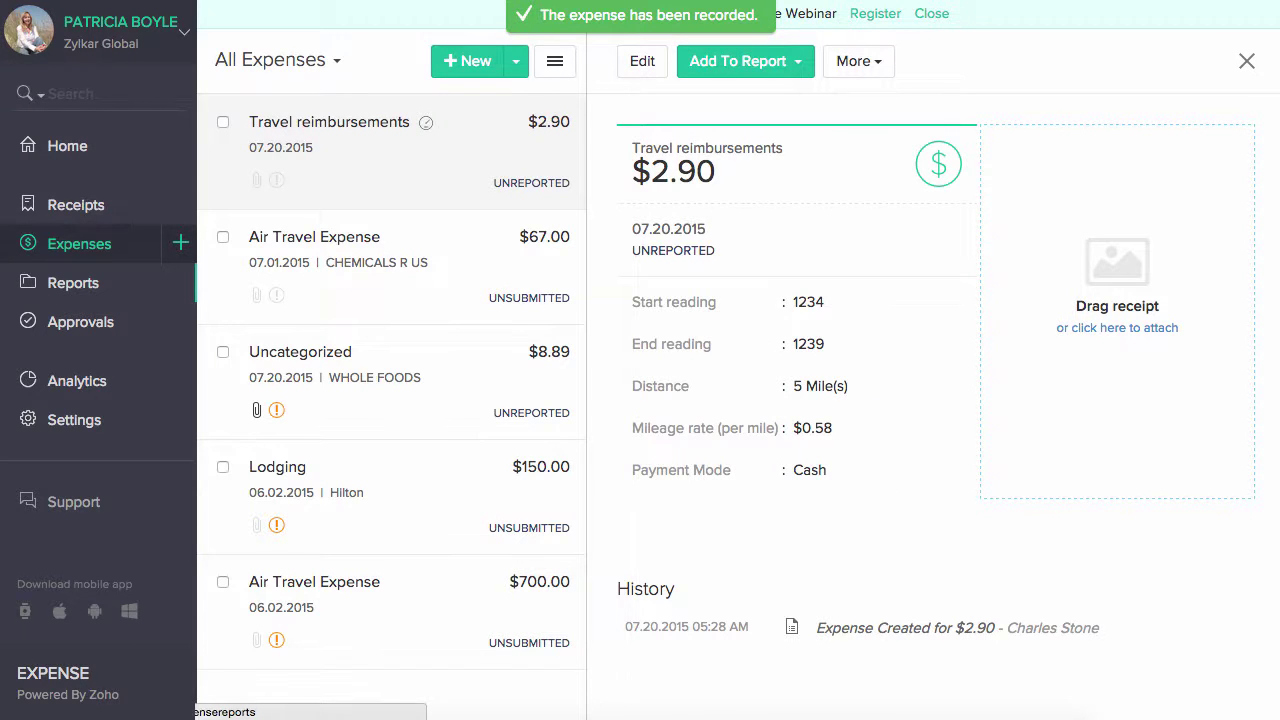
left_click(183, 245)
- Create report 'Trip to Australia' for 07.01.2015–07.20.2015 with both unreported expenses, and save it
left_click(141, 283)
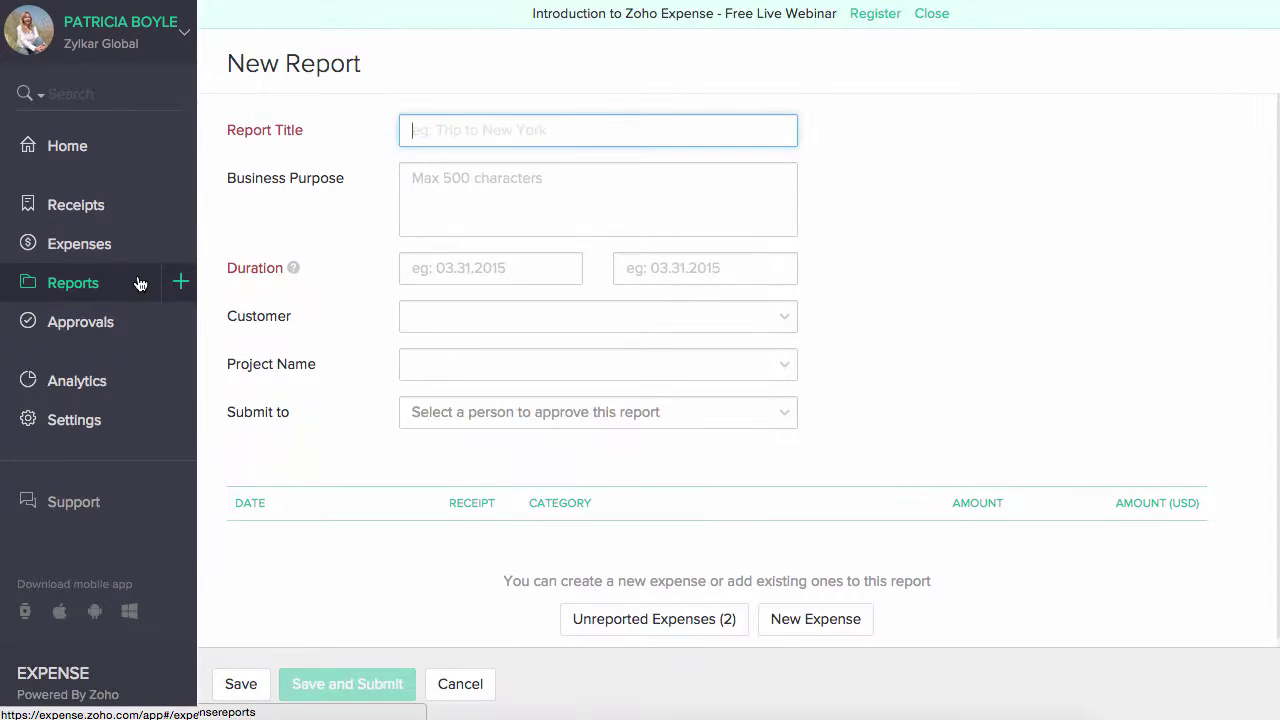
type("Trip to Austra")
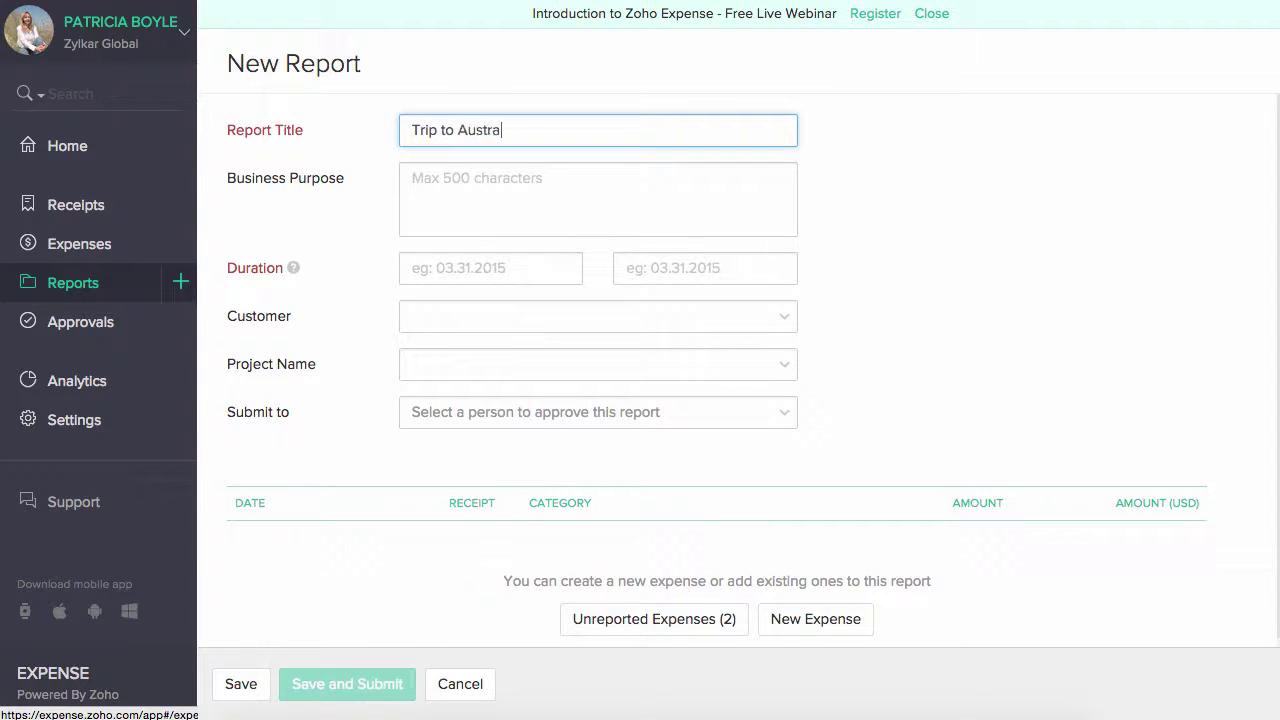
type("lia")
left_click(443, 268)
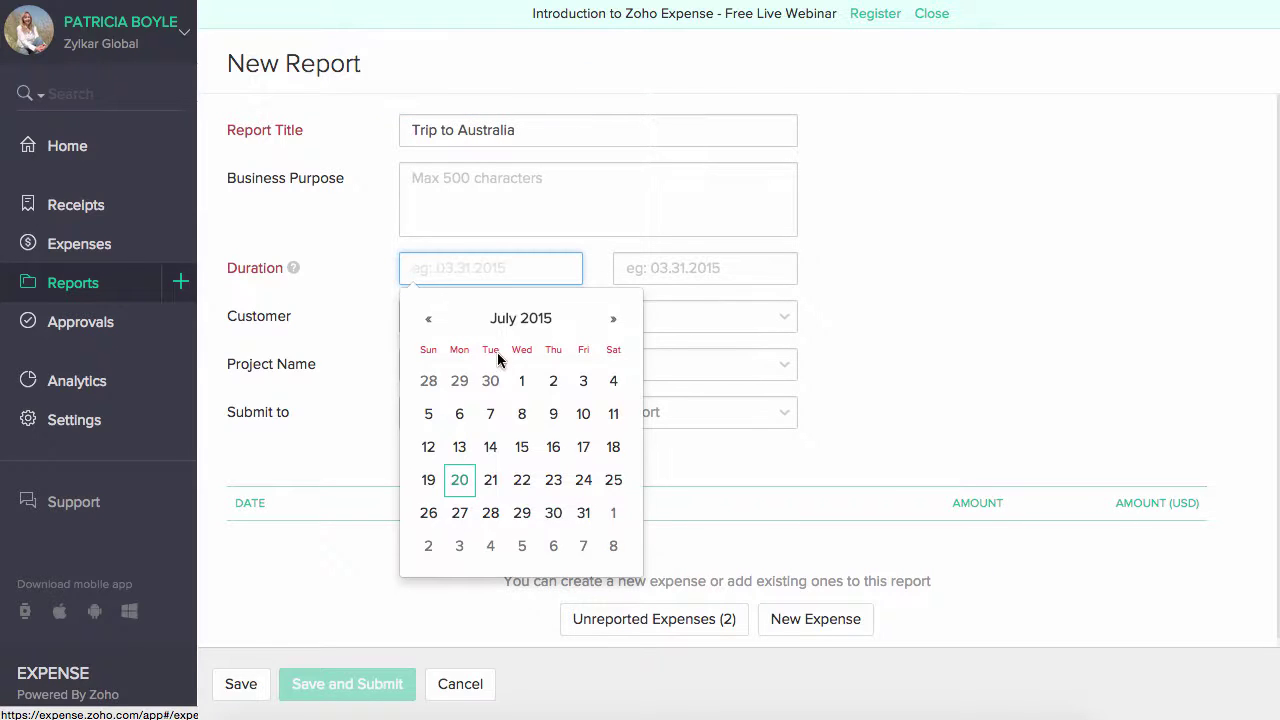
left_click(521, 380)
left_click(640, 270)
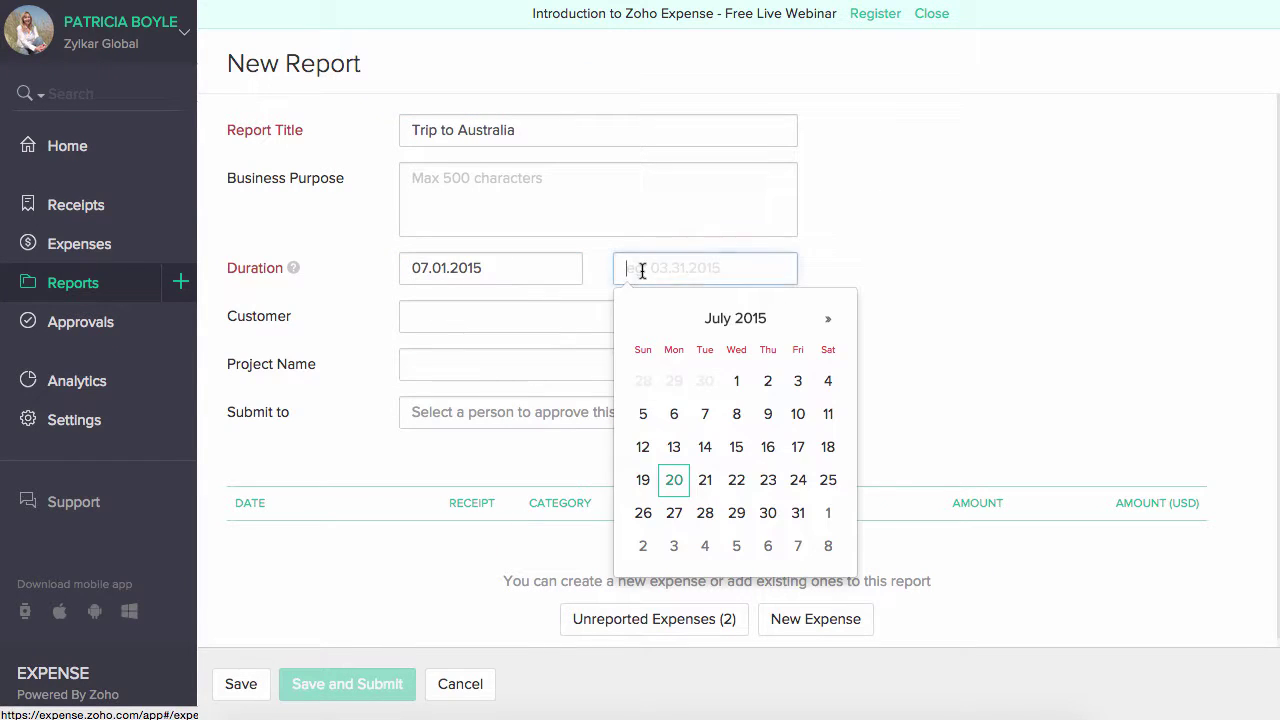
left_click(662, 480)
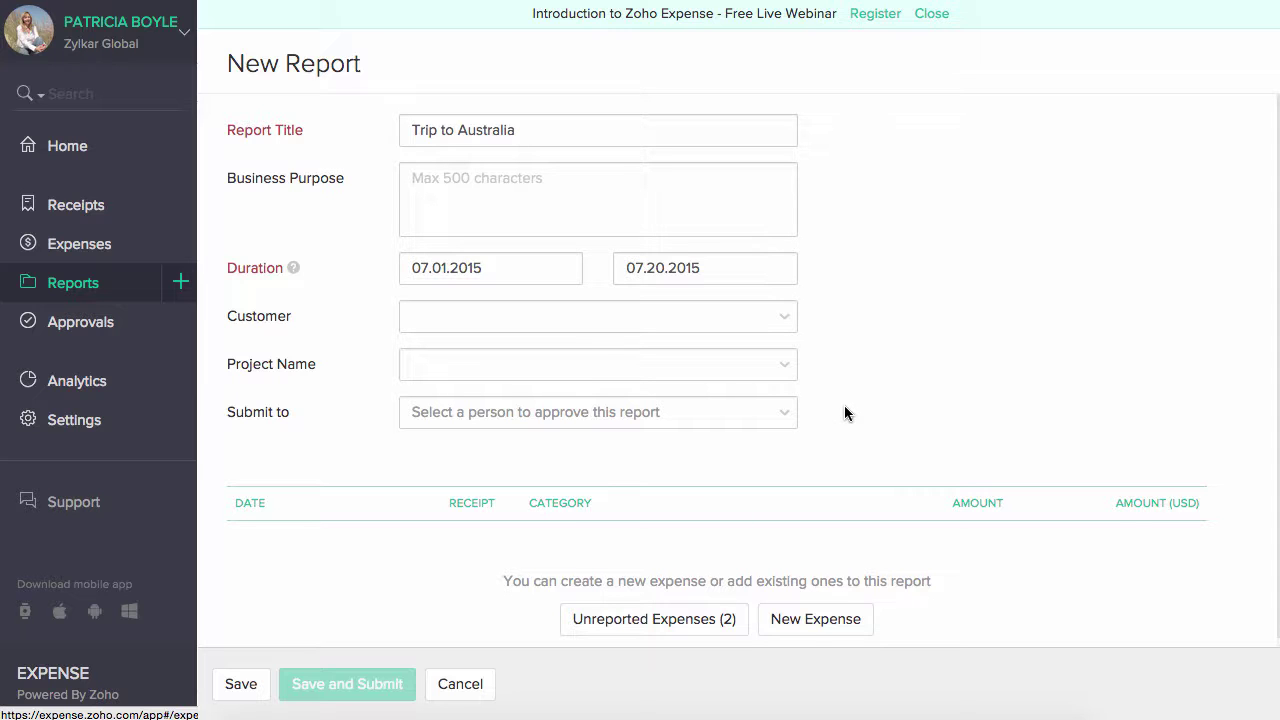
scroll(846, 411, "down", 2)
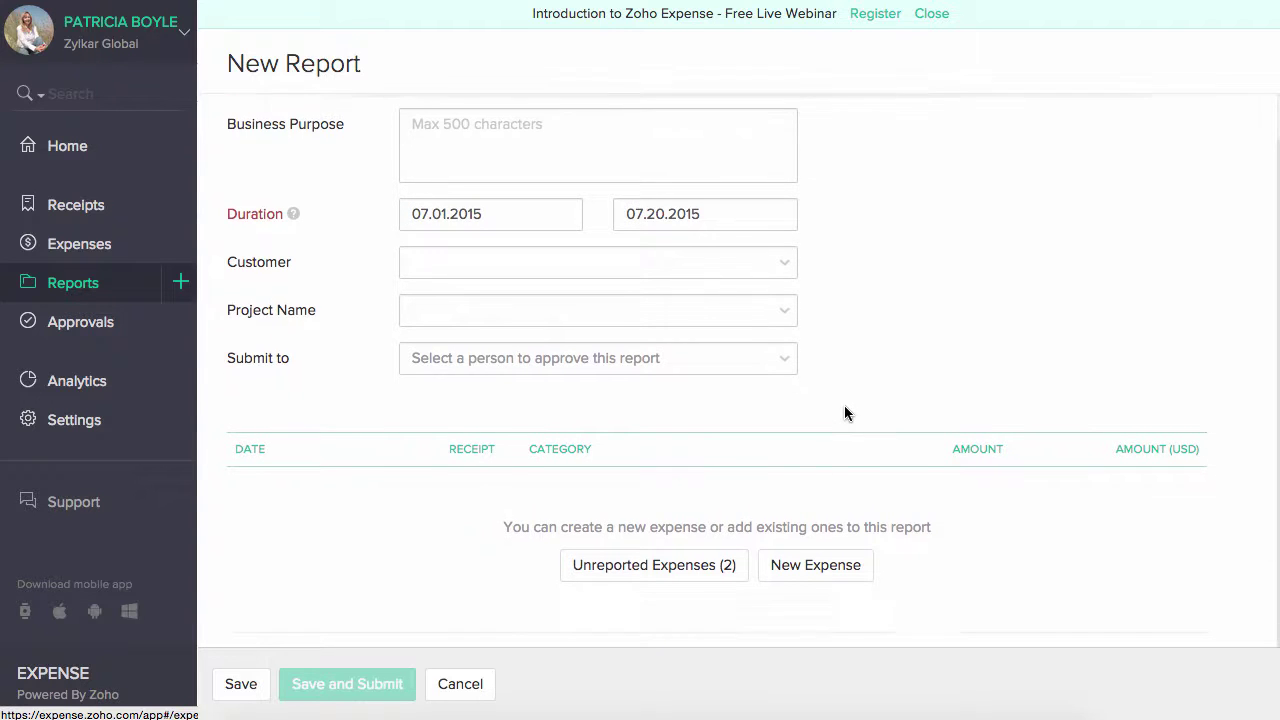
left_click(663, 566)
left_click(377, 290)
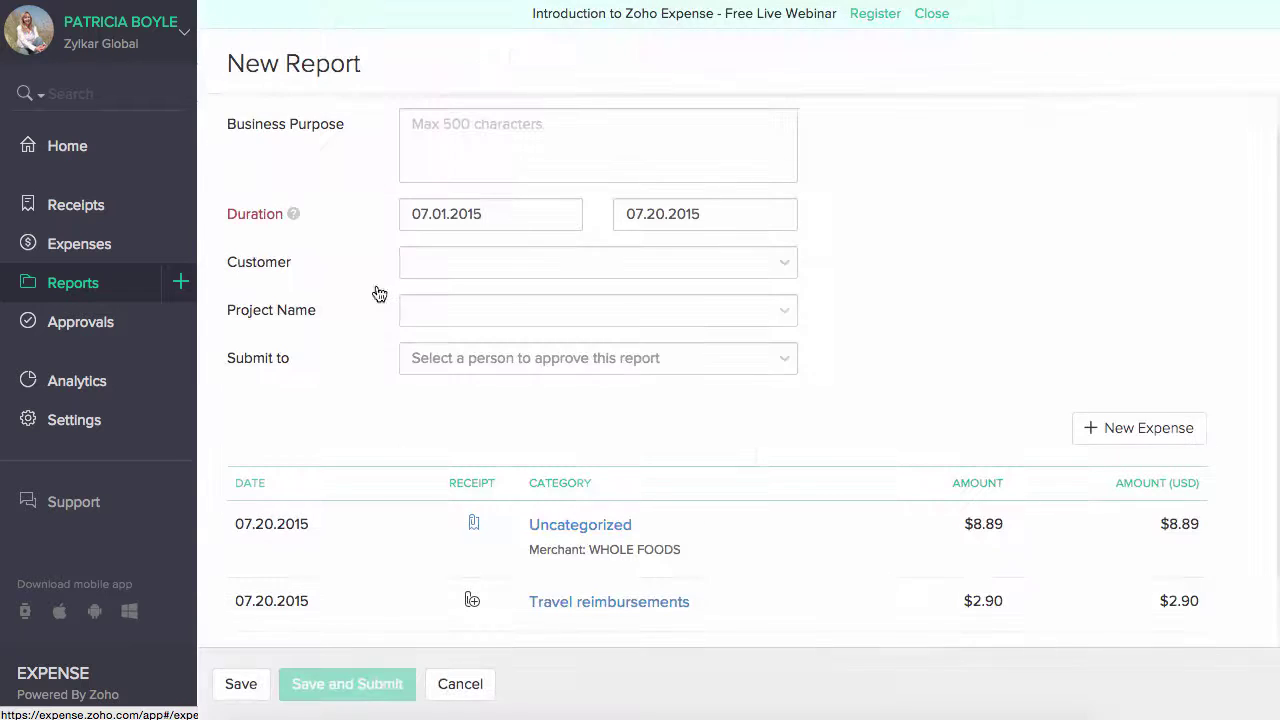
scroll(786, 428, "down", 4)
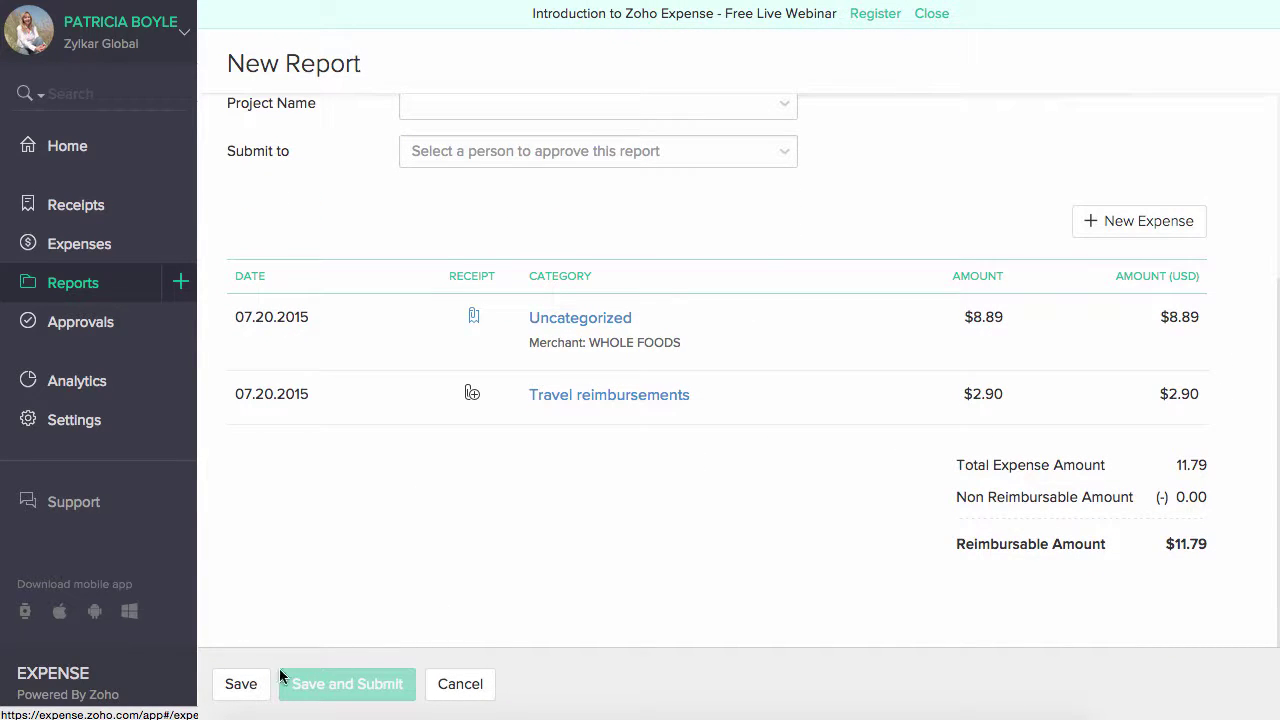
left_click(241, 685)
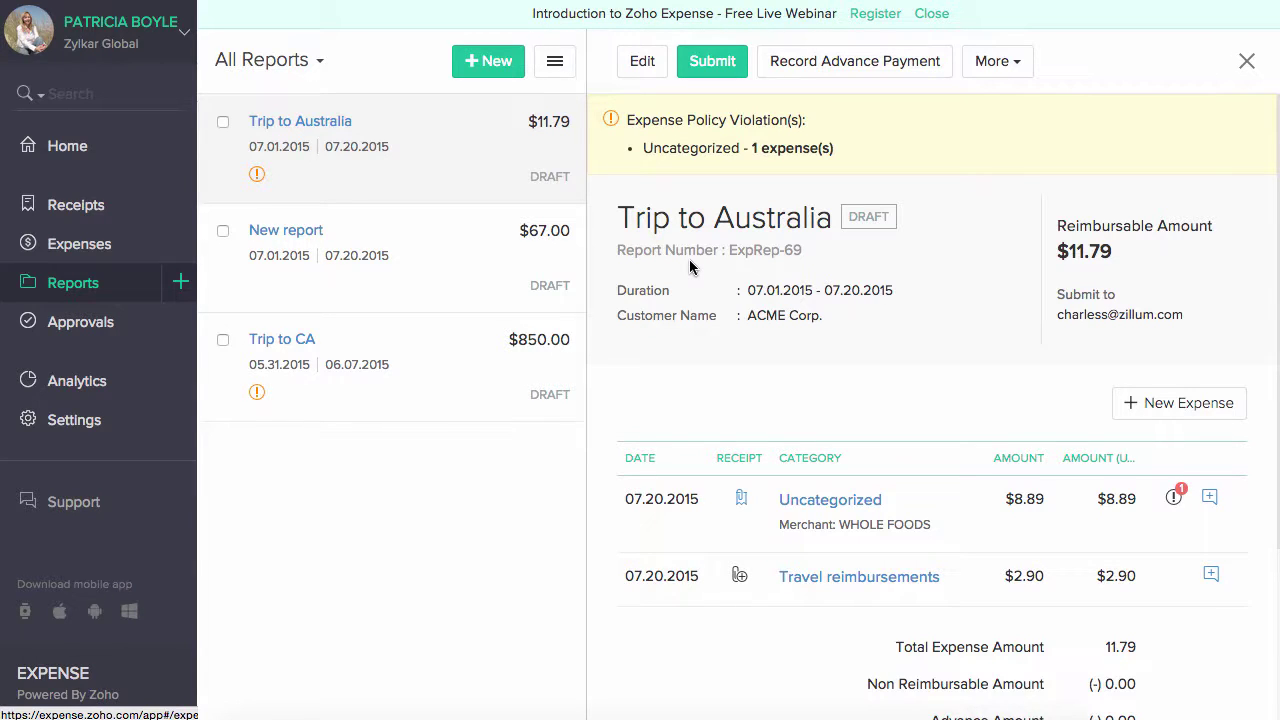
- Record a 5 USD advance payment on the Trip to Australia report
left_click(849, 67)
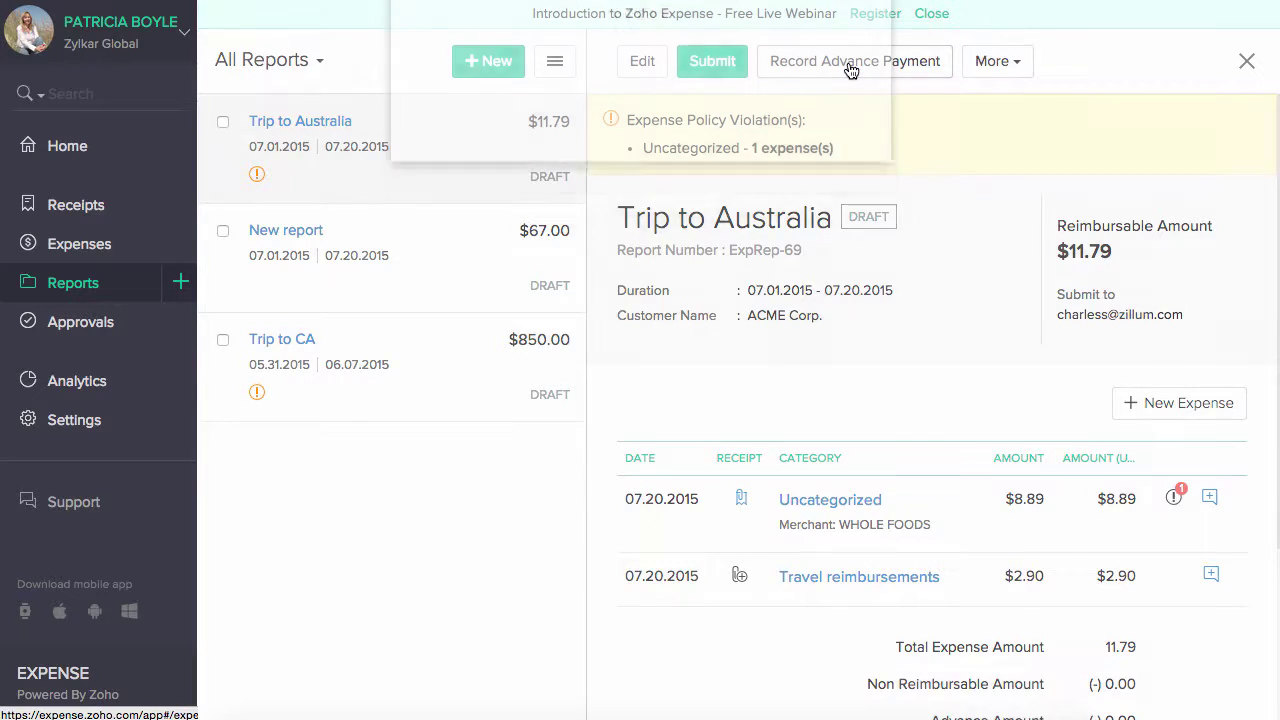
left_click(715, 278)
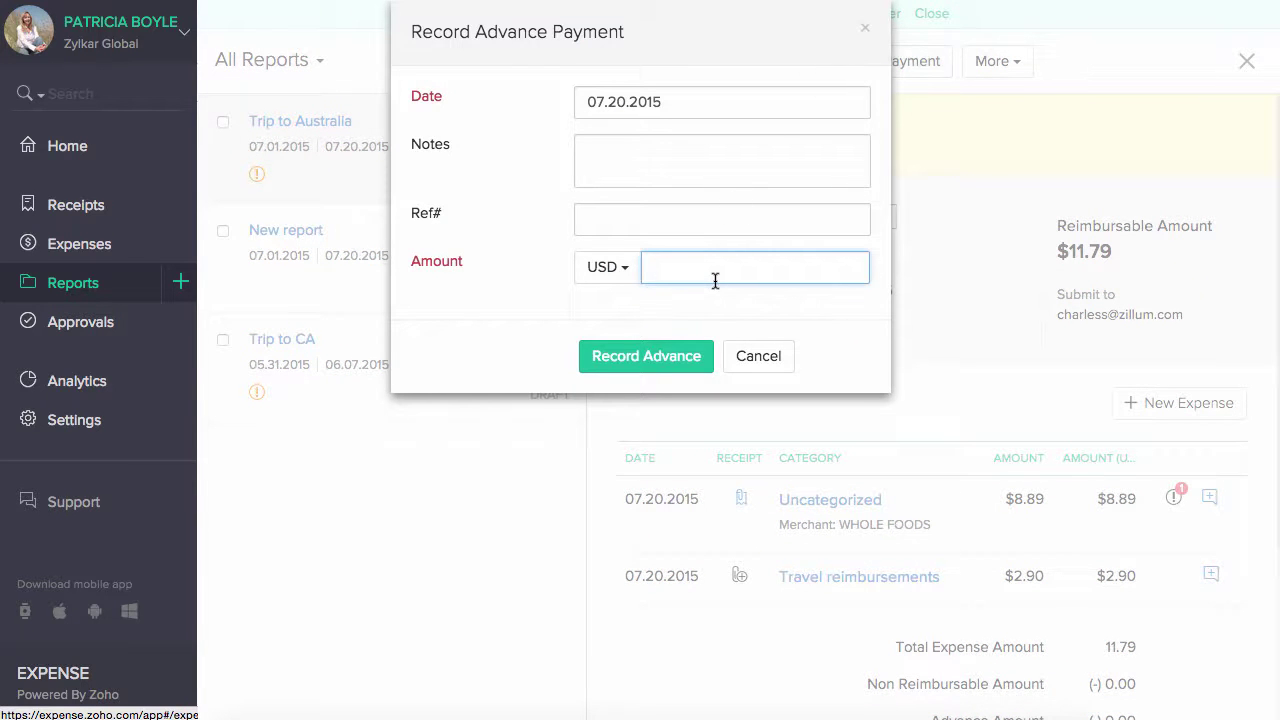
type("5")
left_click(670, 356)
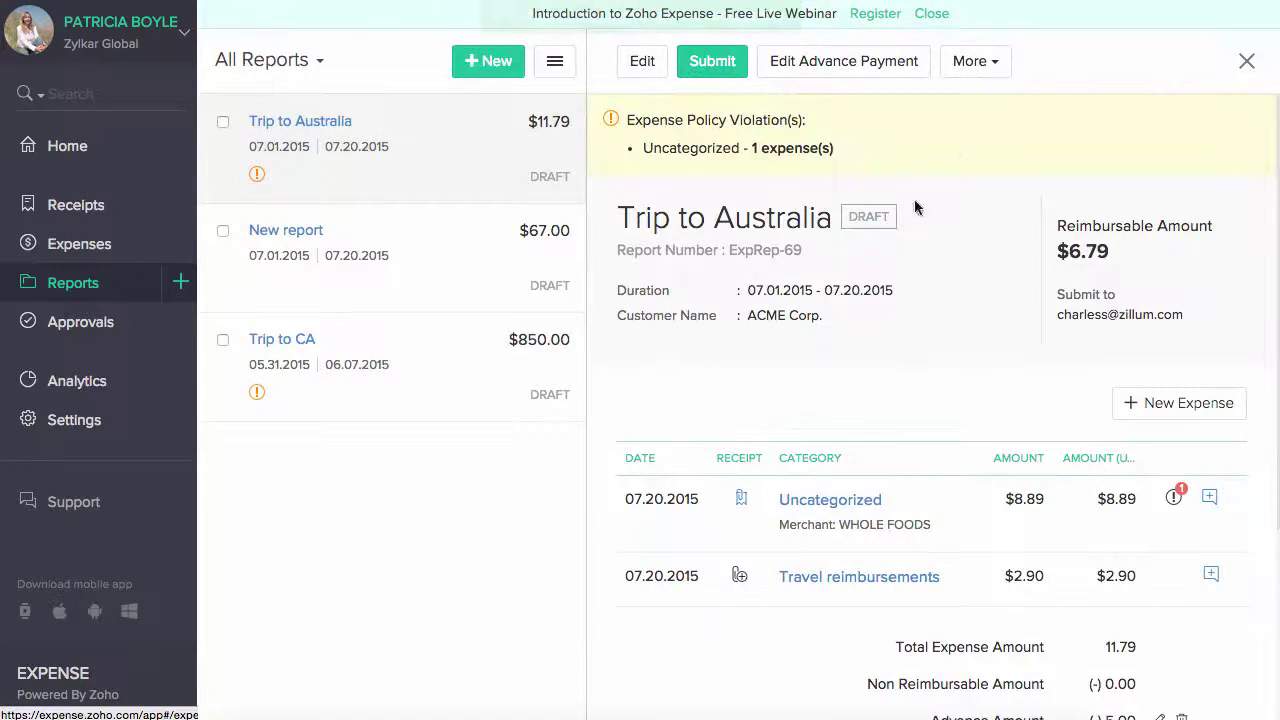
- Open the report's More actions menu and close it without choosing anything
left_click(975, 62)
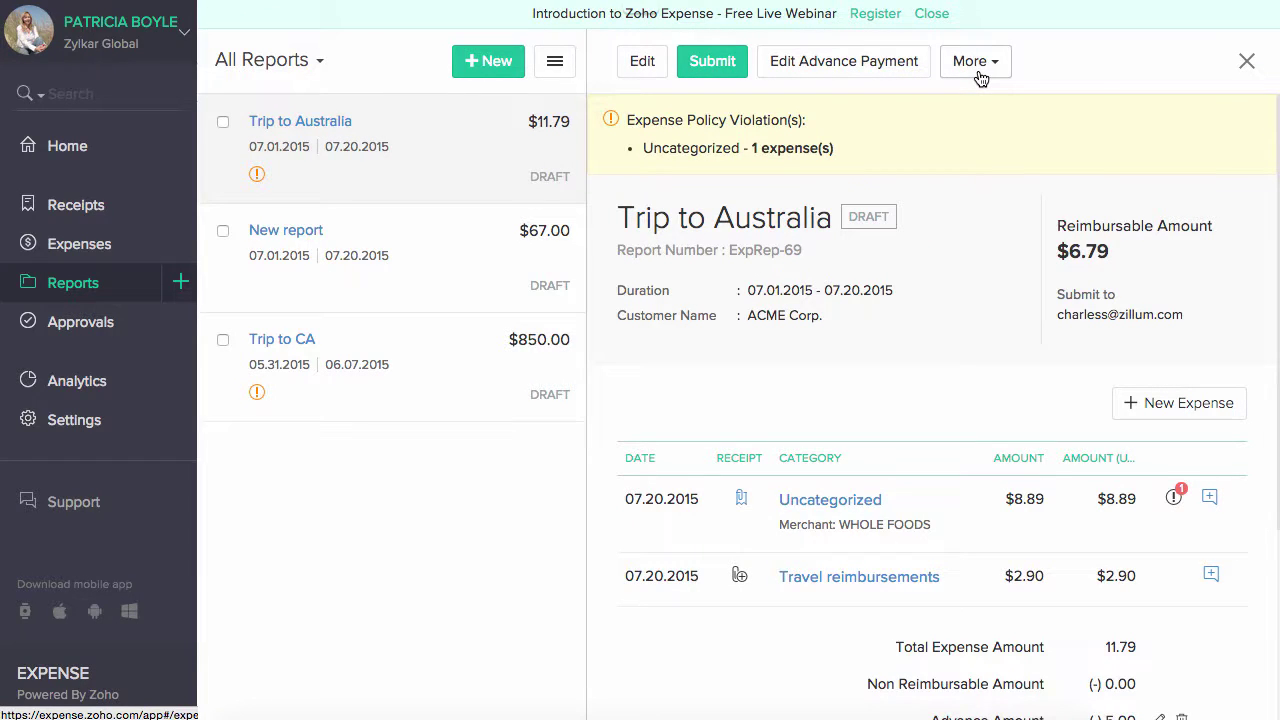
left_click(980, 76)
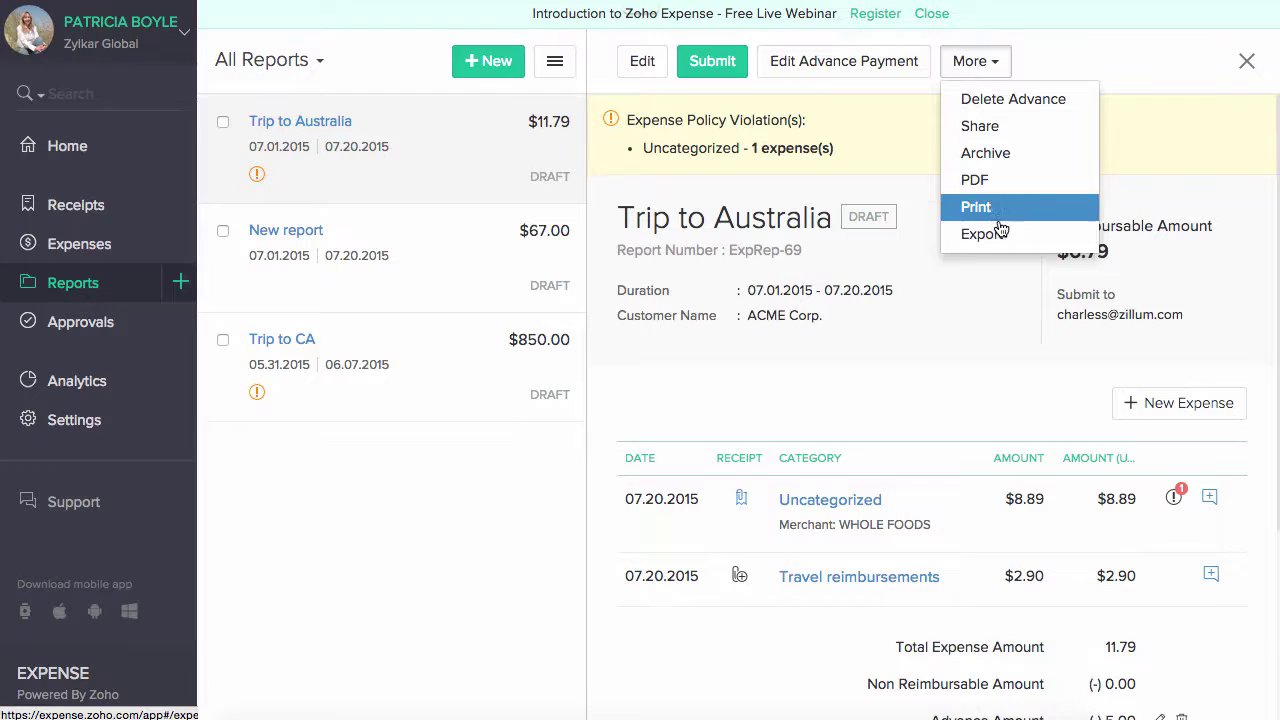
left_click(1117, 55)
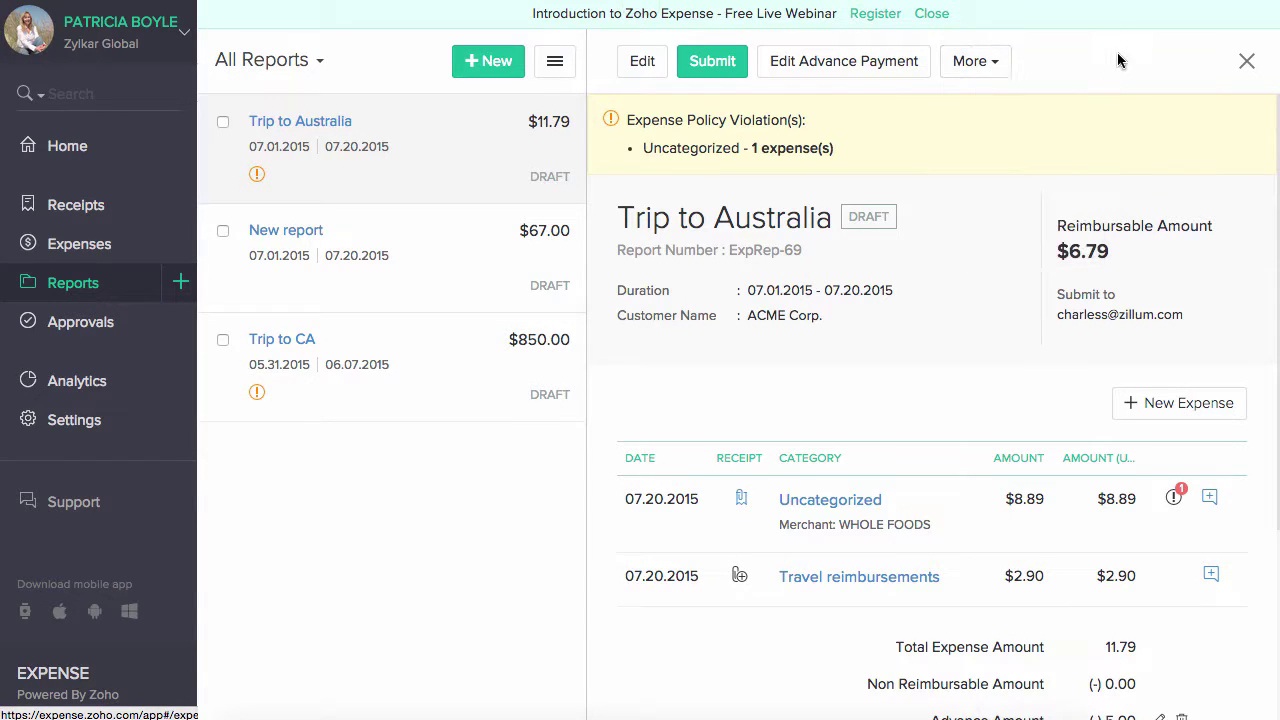
- Reject the Trip to falls report with reason 'No proper attachments provided', then open travel to us
left_click(155, 329)
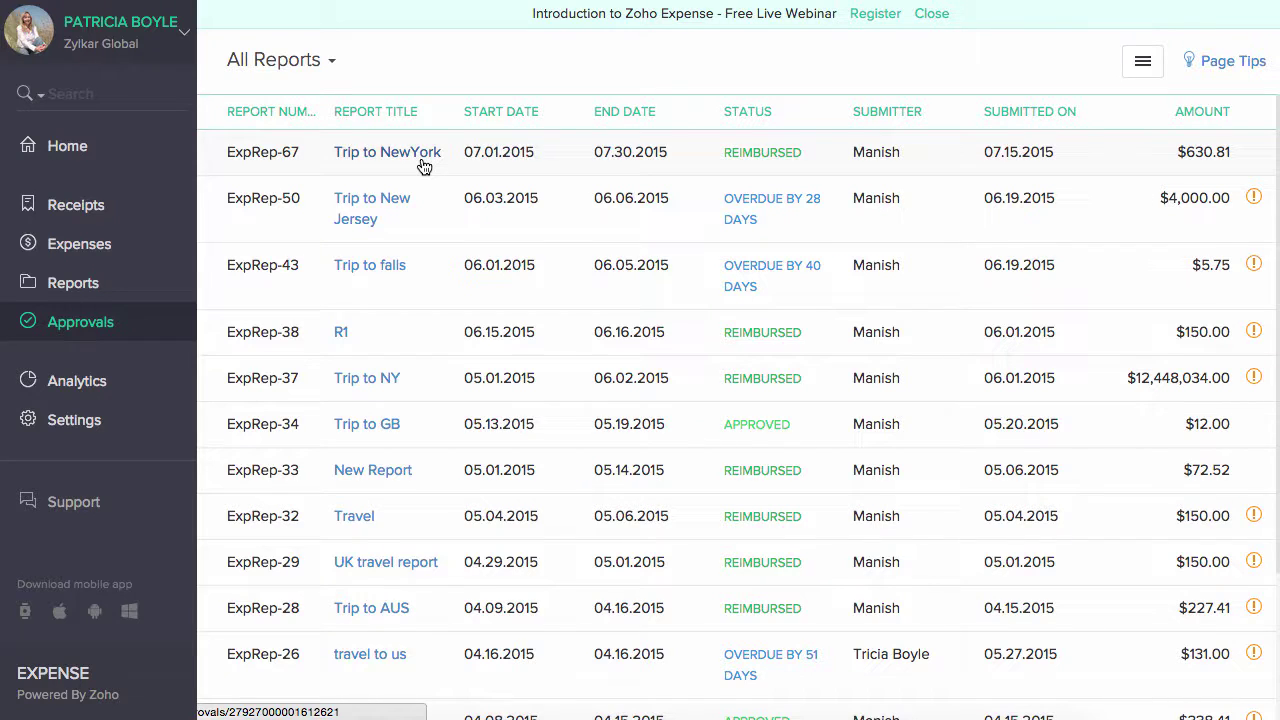
left_click(370, 265)
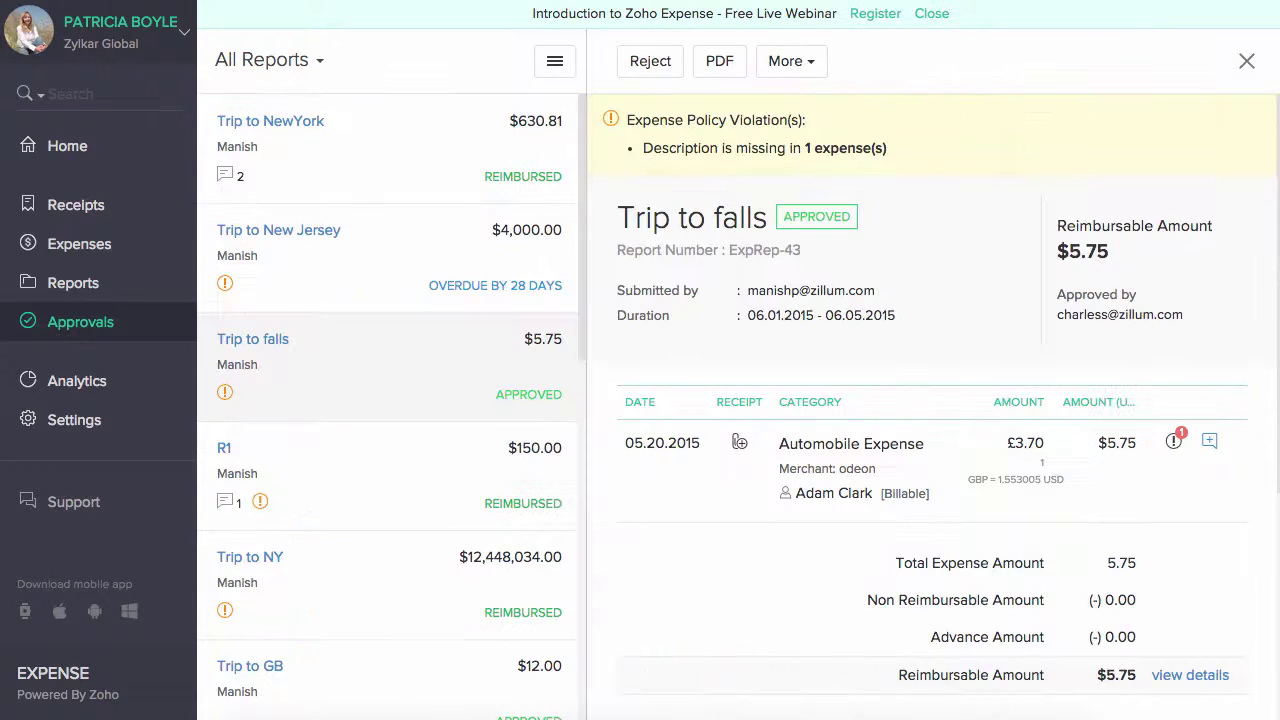
left_click(664, 60)
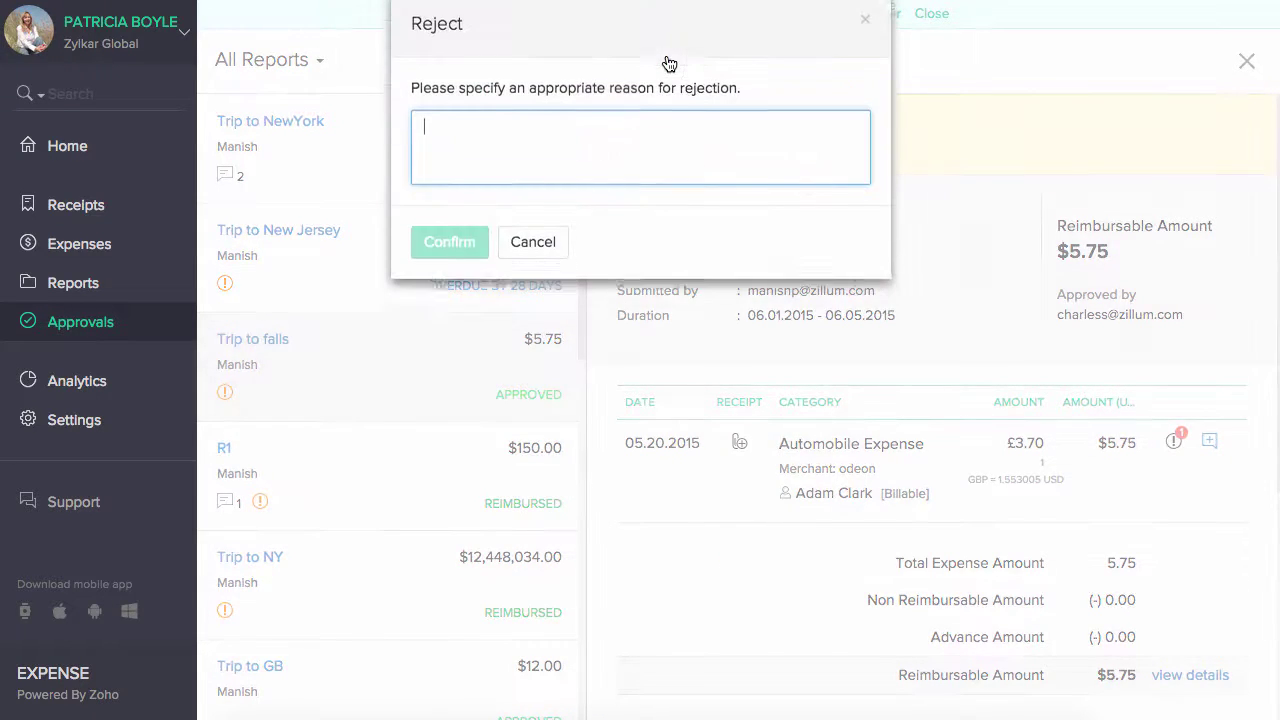
type("No proper attachments provi")
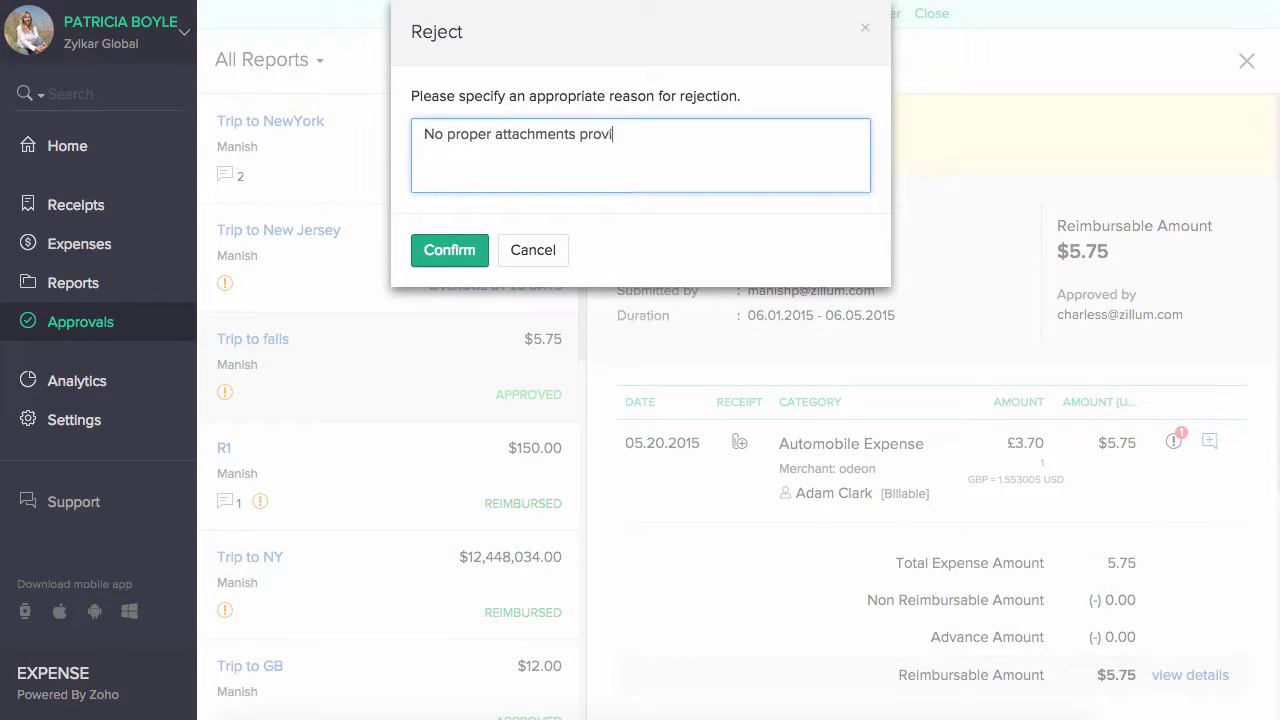
type("ded")
left_click(440, 250)
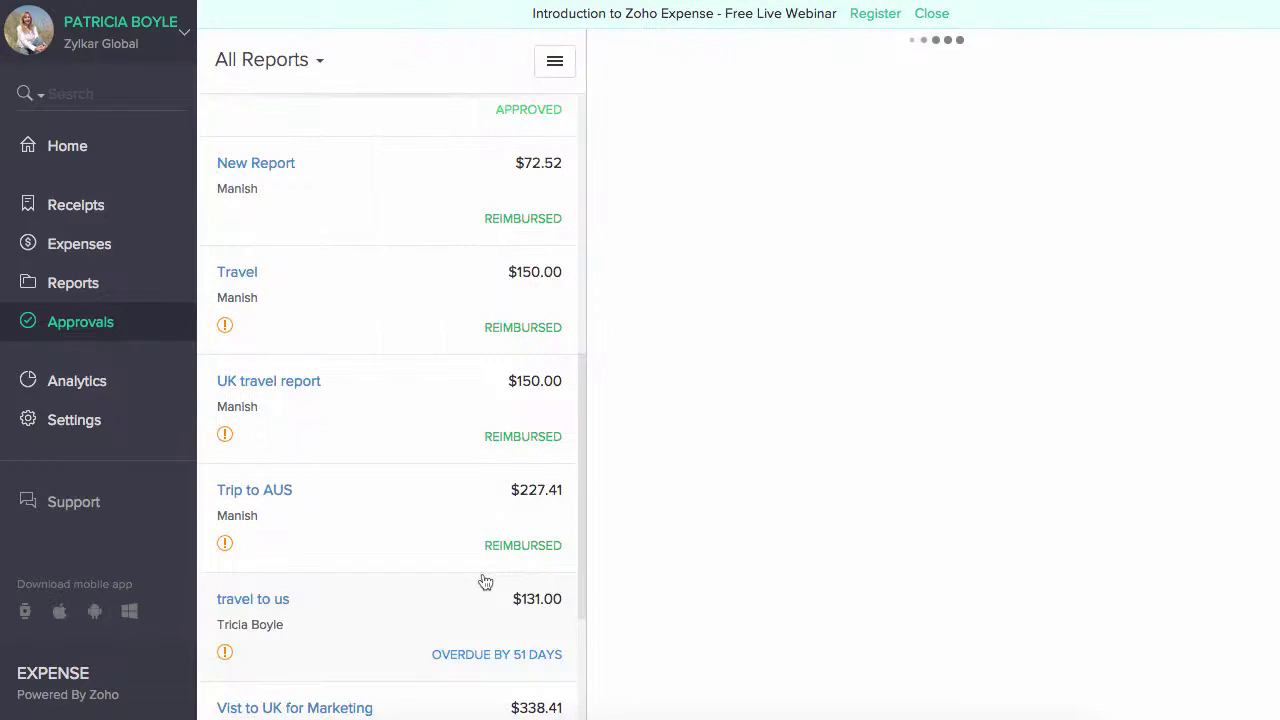
left_click(485, 581)
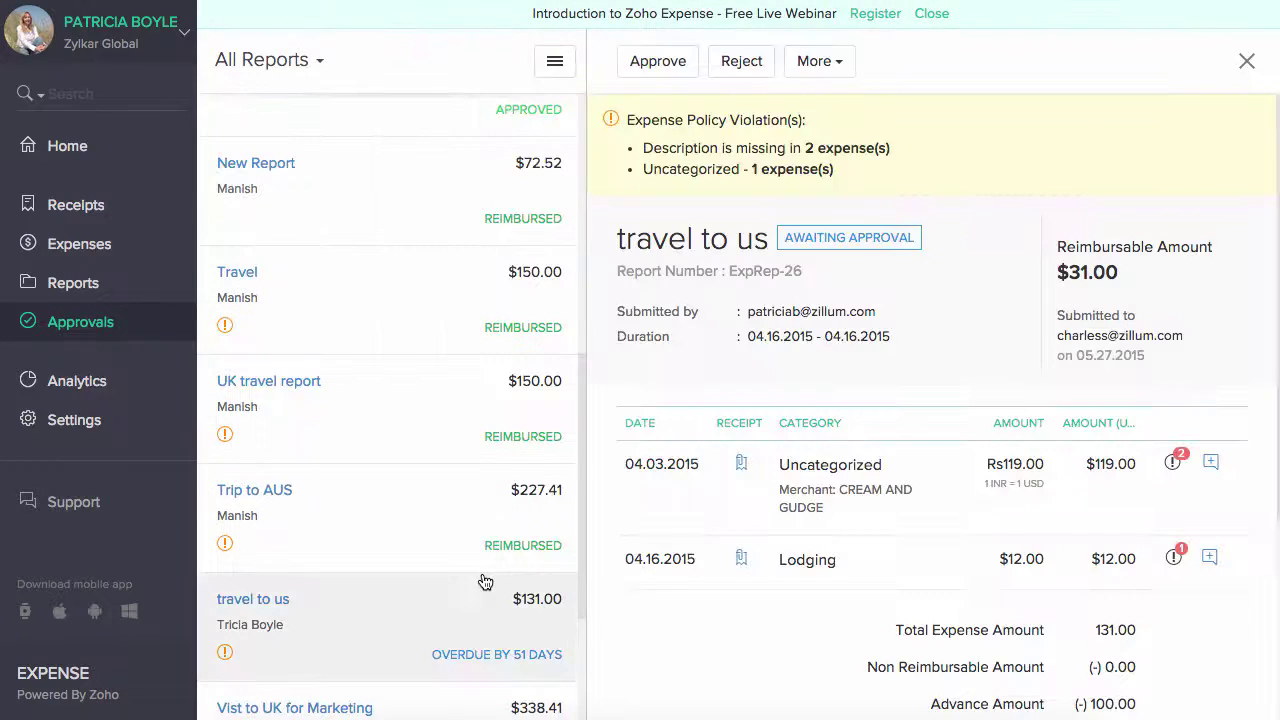
- Forward the travel to us report to the first listed approver
left_click(846, 60)
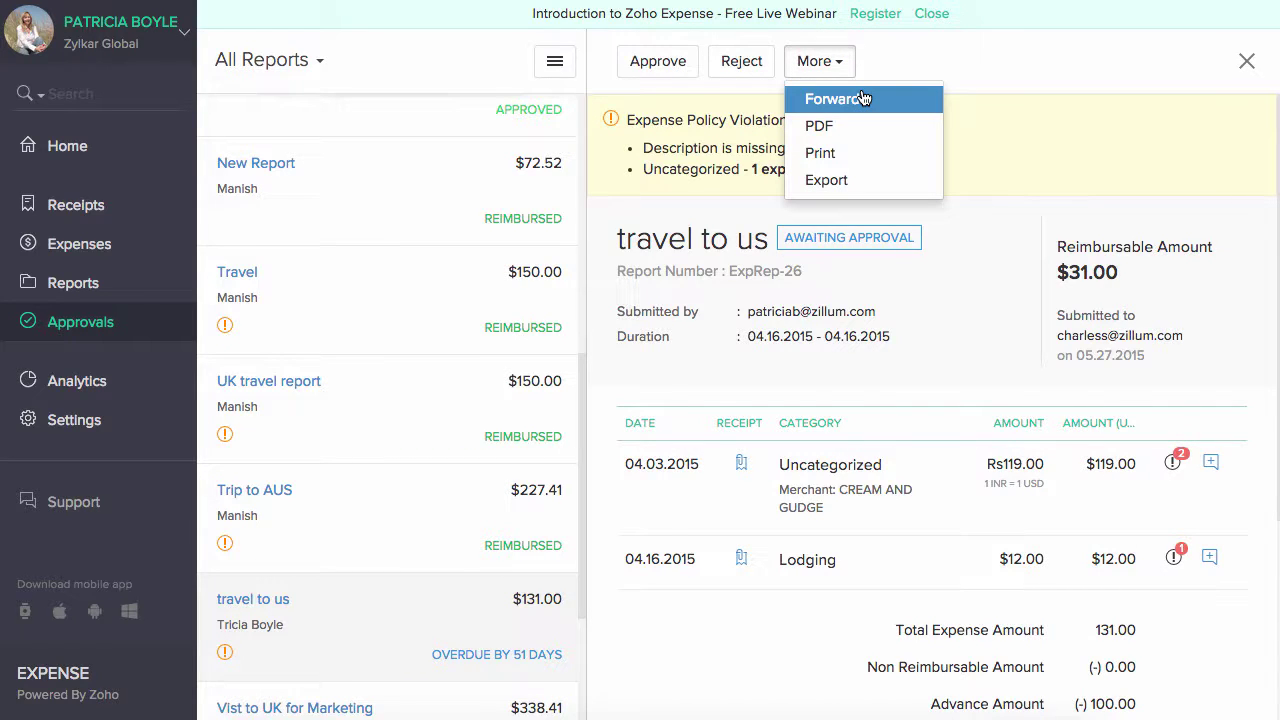
left_click(863, 98)
left_click(729, 152)
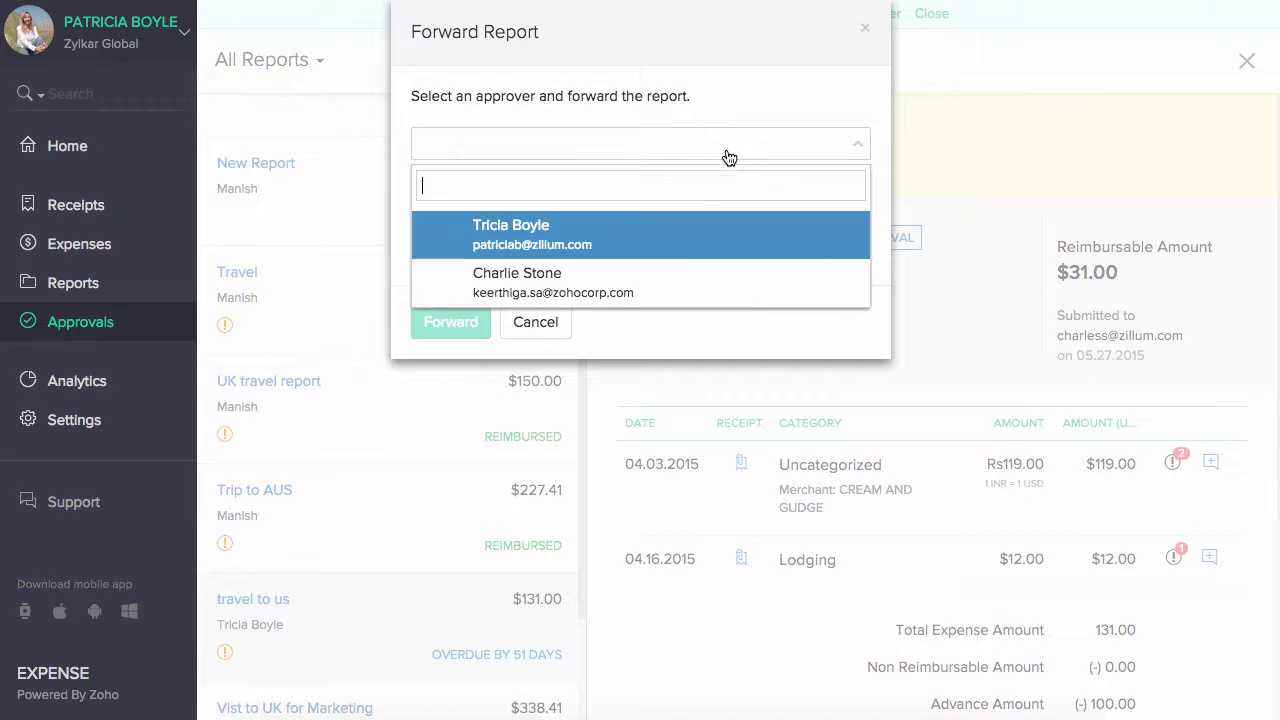
left_click(733, 244)
left_click(651, 221)
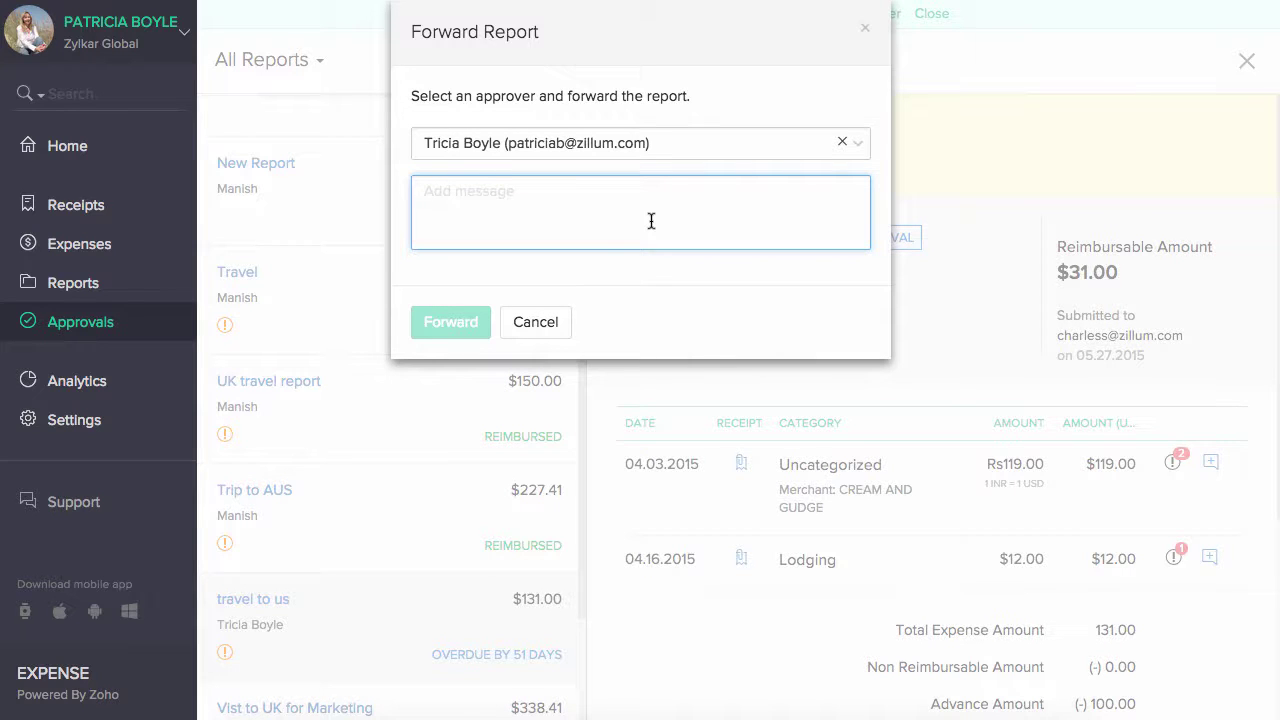
left_click(458, 322)
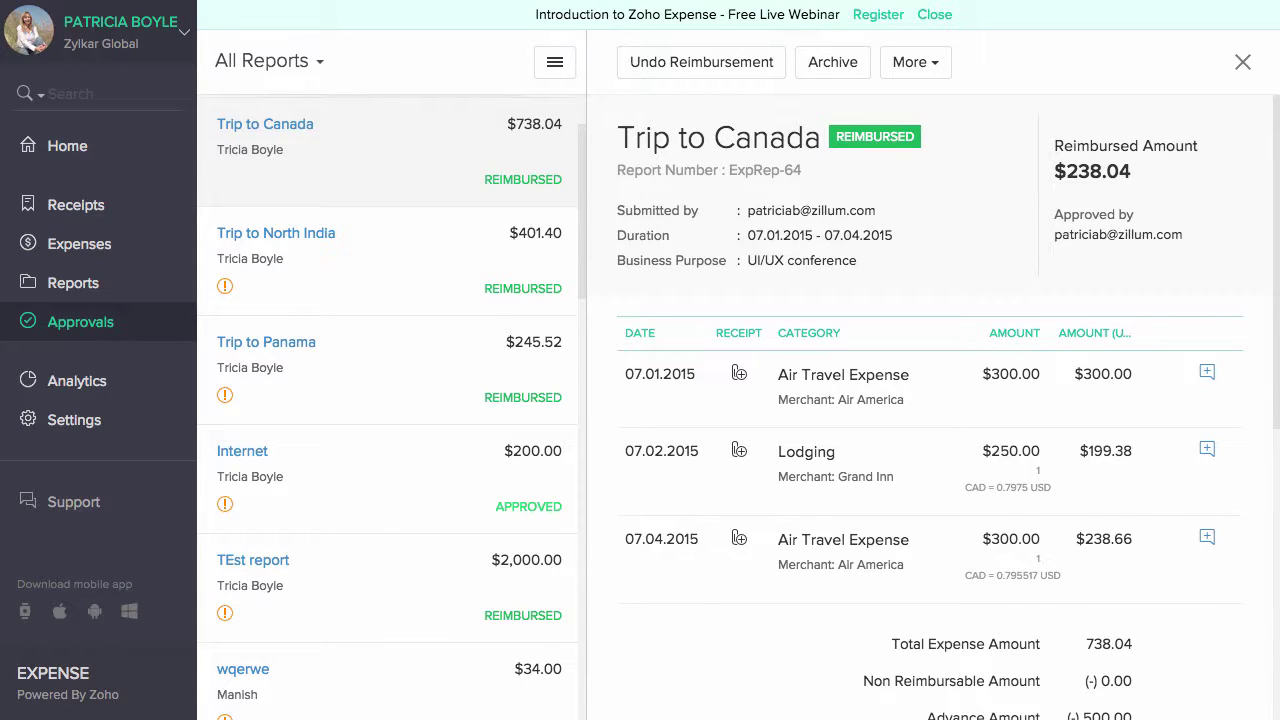
- Filter approvals to To be Reimbursed and open the Trip to New Jersey report
left_click(265, 68)
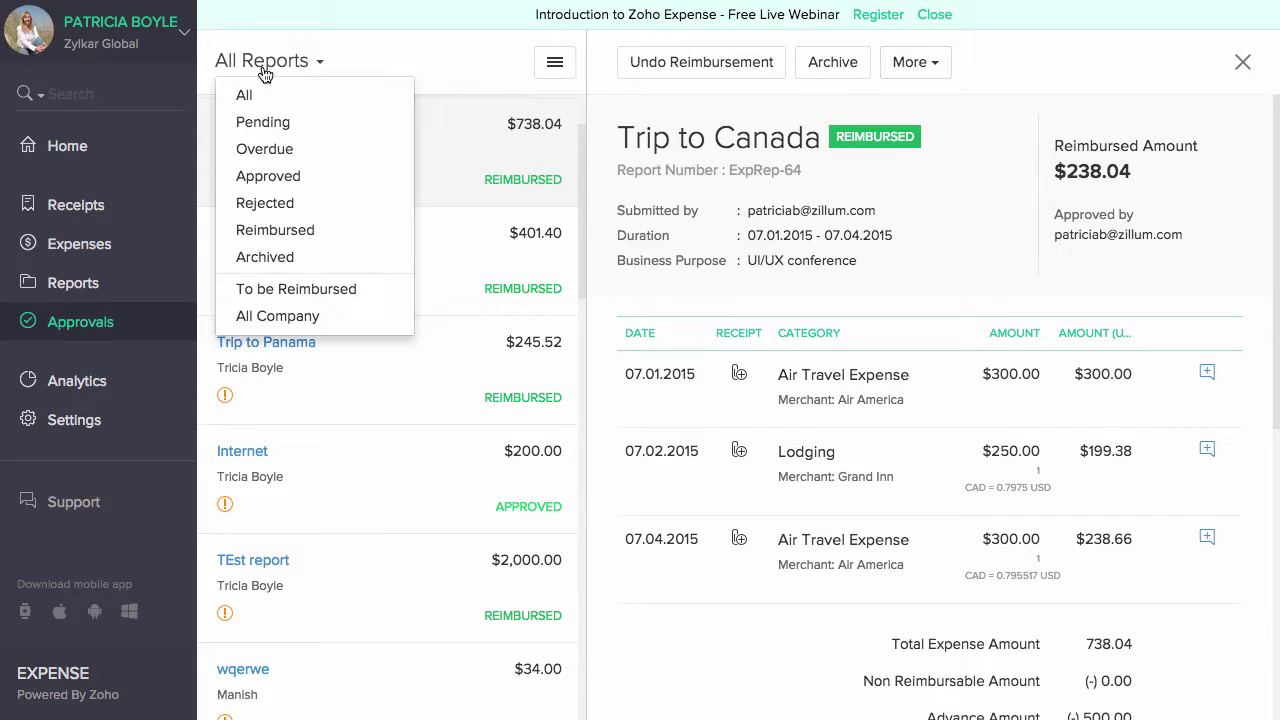
left_click(266, 290)
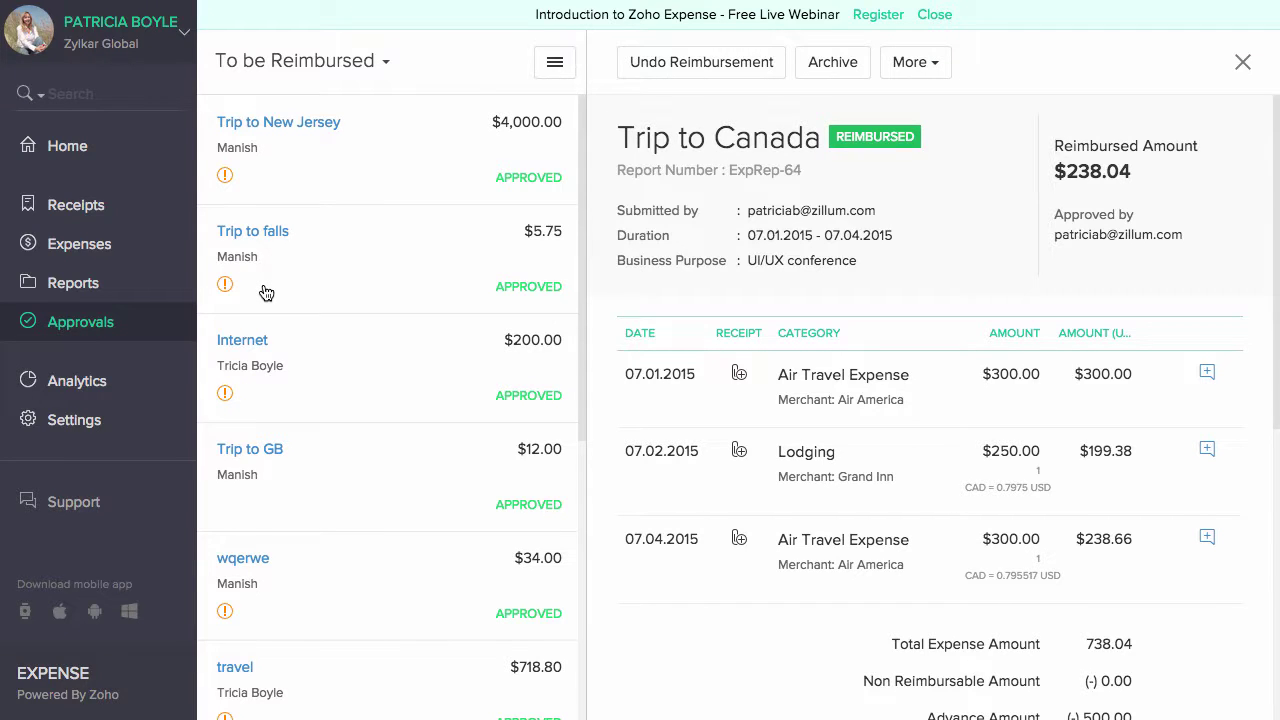
left_click(370, 198)
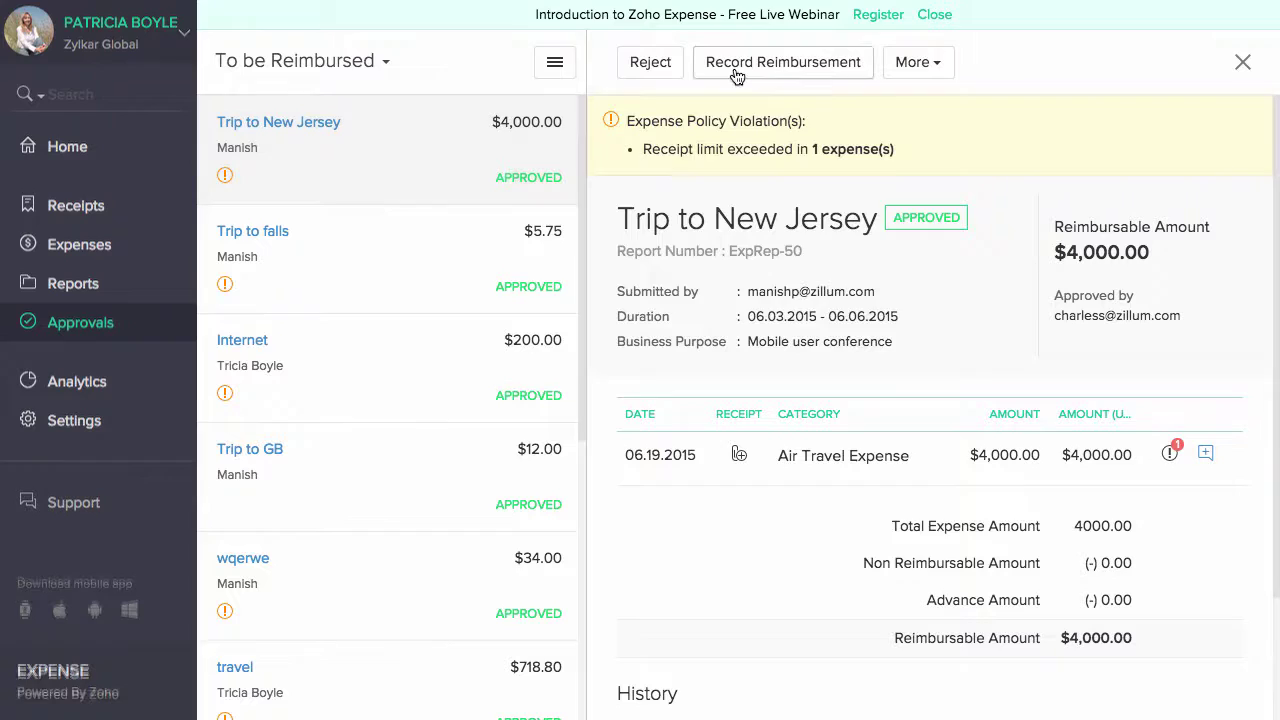
- Record the $4,000.00 reimbursement dated 07.22.2015 from Cash, then visit Analytics and organization settings
left_click(737, 66)
left_click(646, 228)
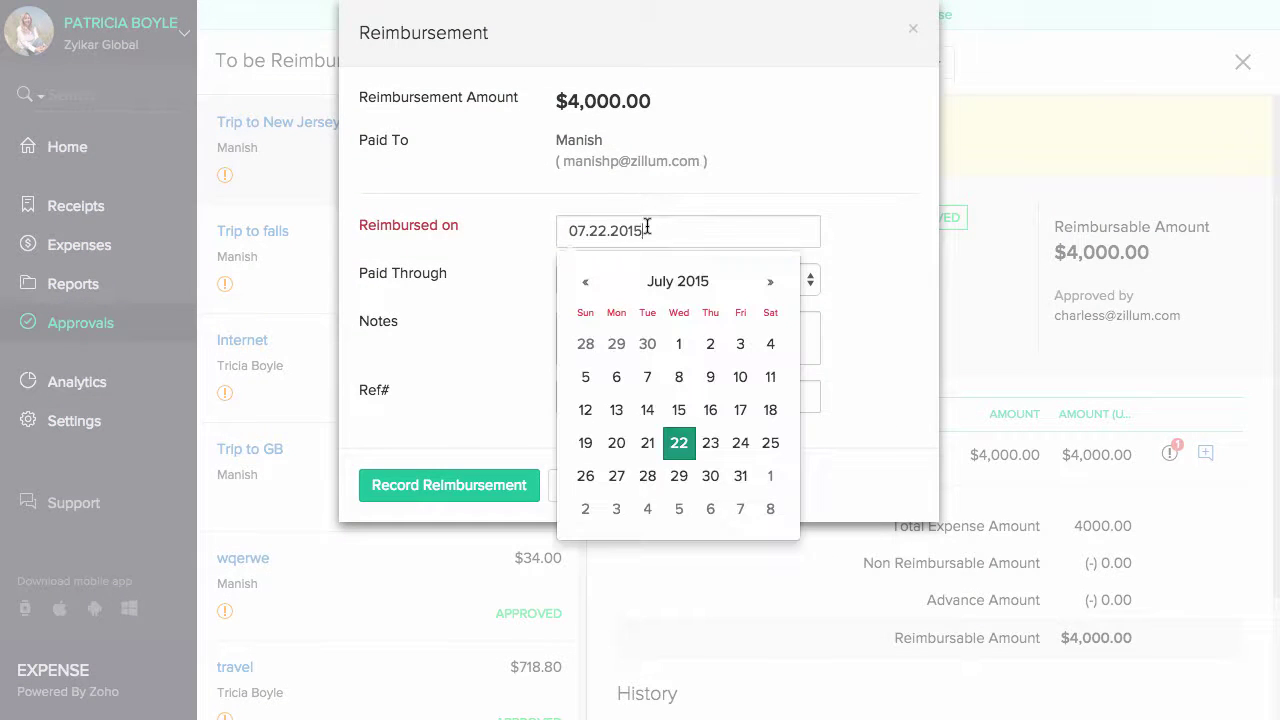
left_click(647, 278)
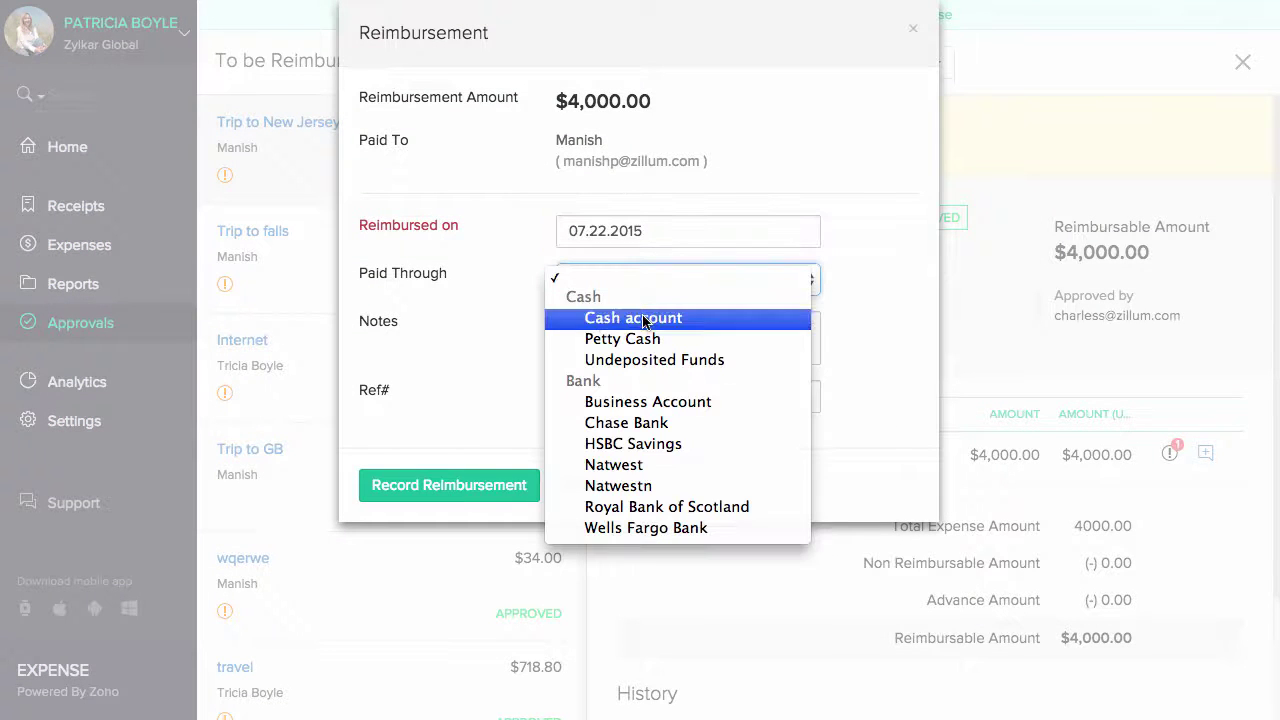
left_click(643, 318)
left_click(636, 343)
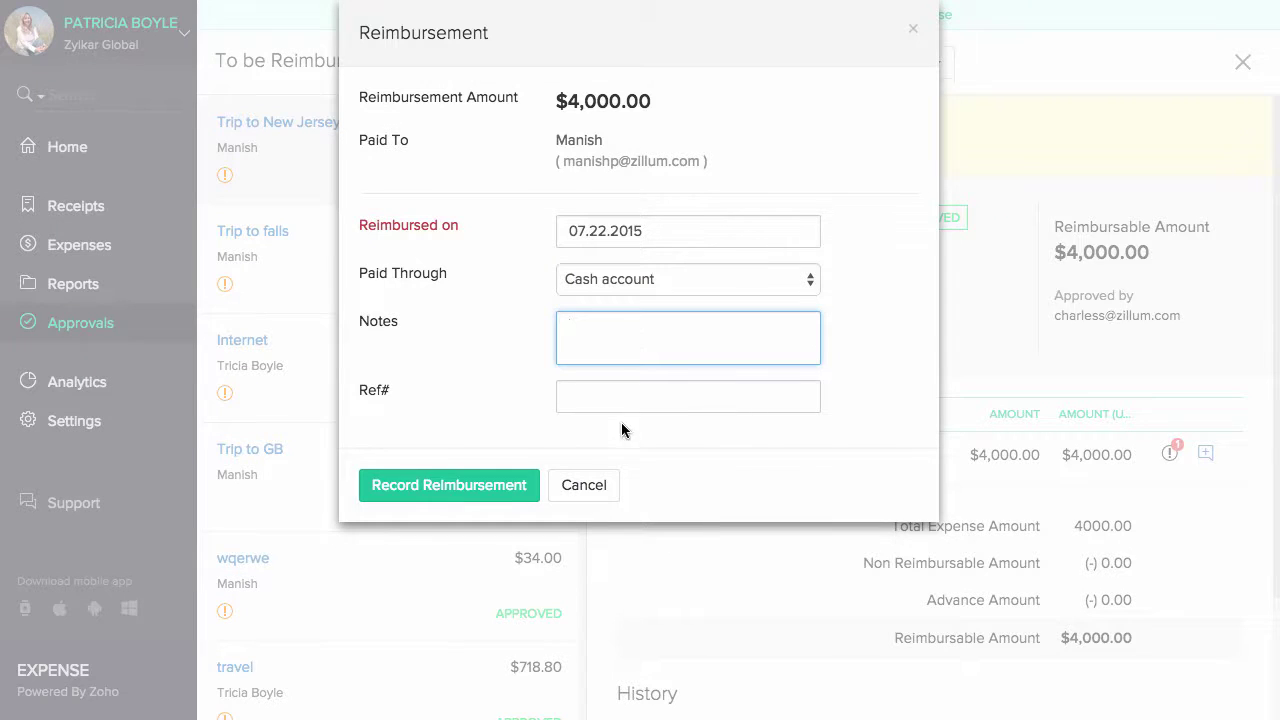
left_click(626, 400)
left_click(510, 487)
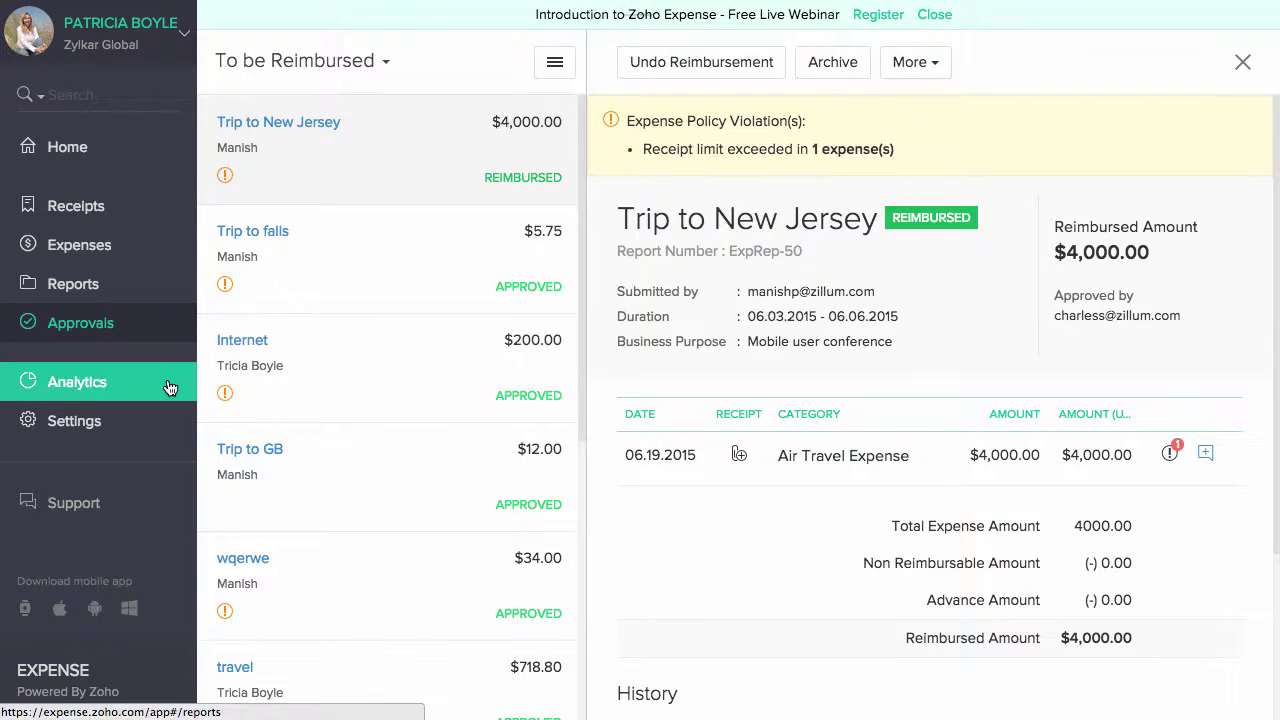
left_click(170, 388)
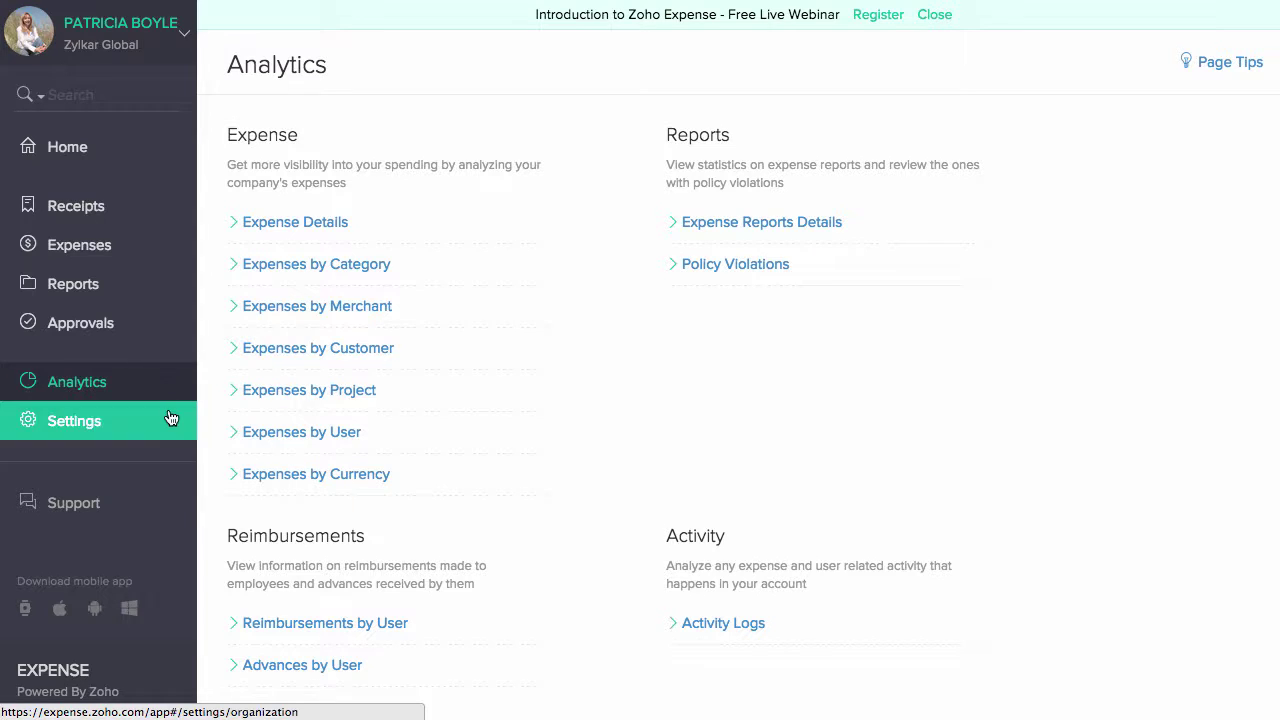
left_click(171, 425)
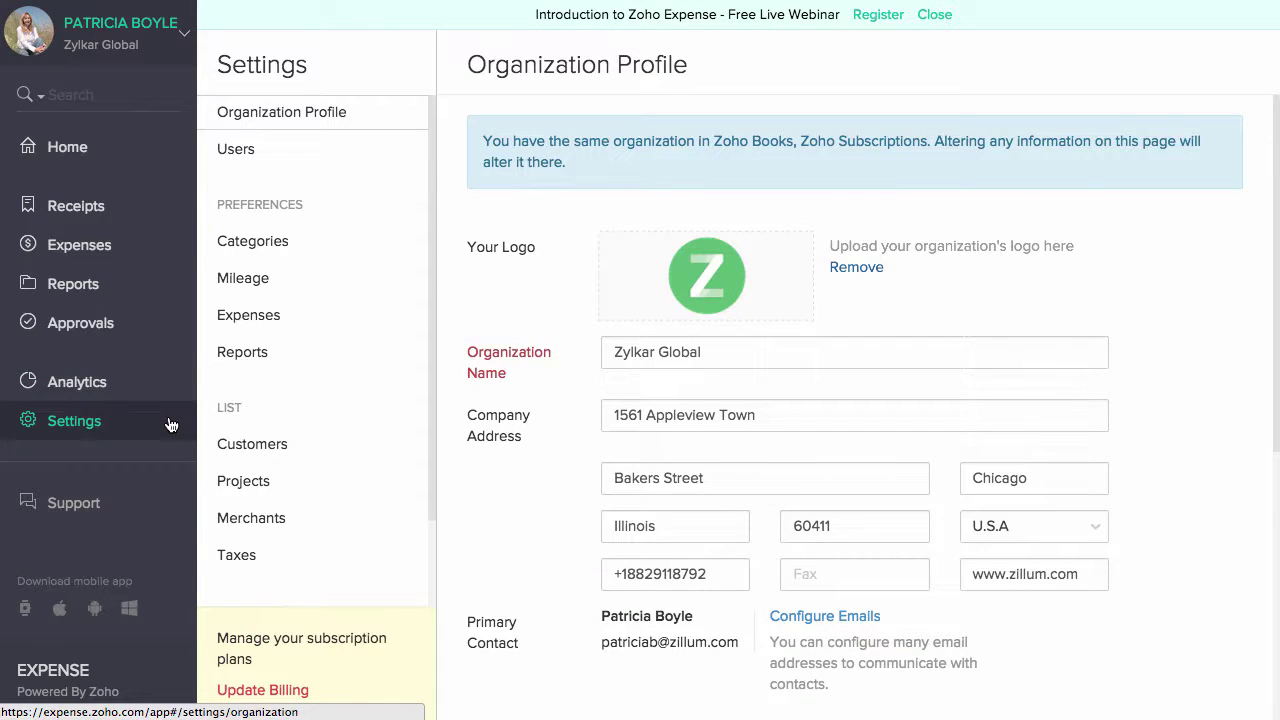
- Browse the Users, Categories, Mileage, Expenses and Reports pages, then return to Zylkar Global's Organization Profile
left_click(290, 155)
left_click(284, 248)
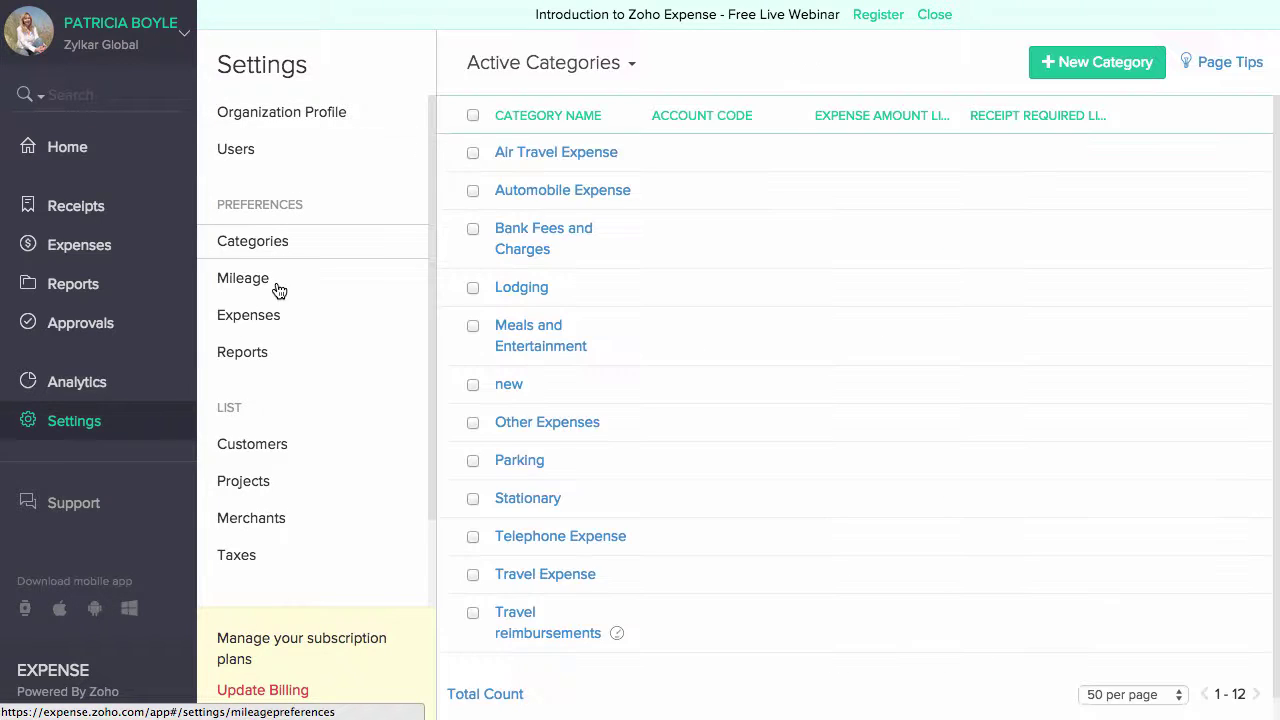
left_click(279, 288)
left_click(275, 316)
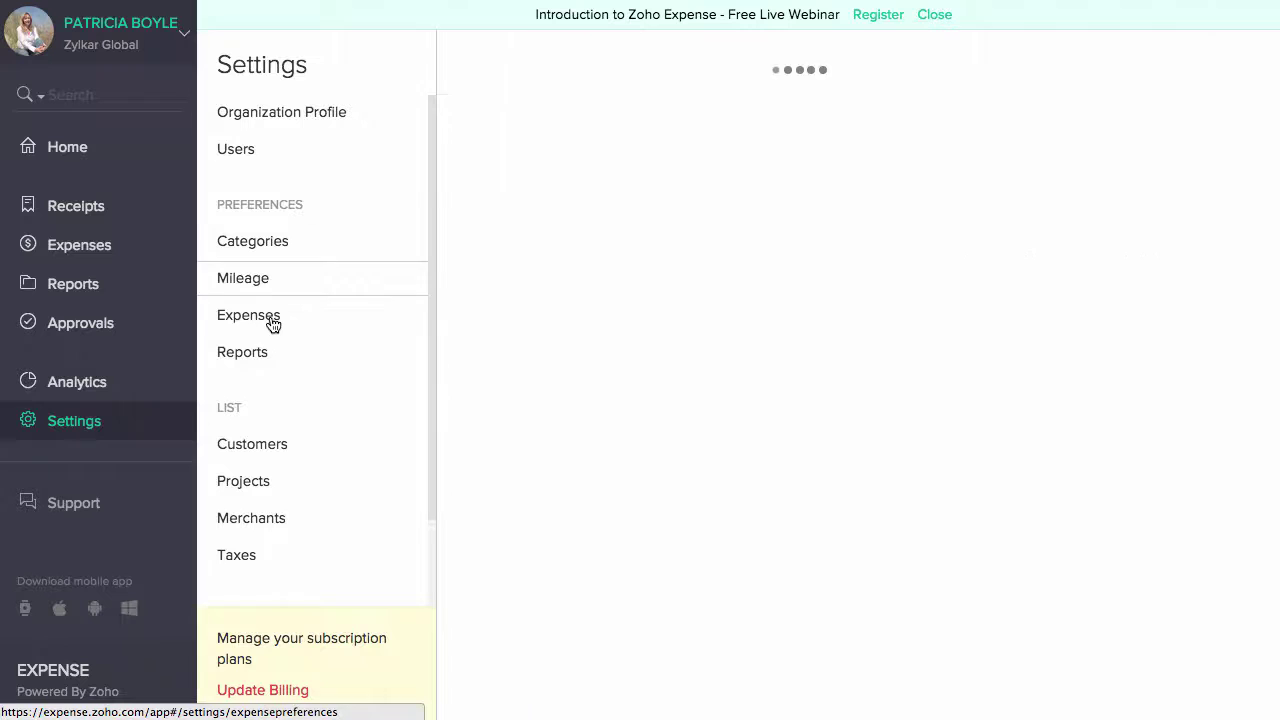
left_click(267, 362)
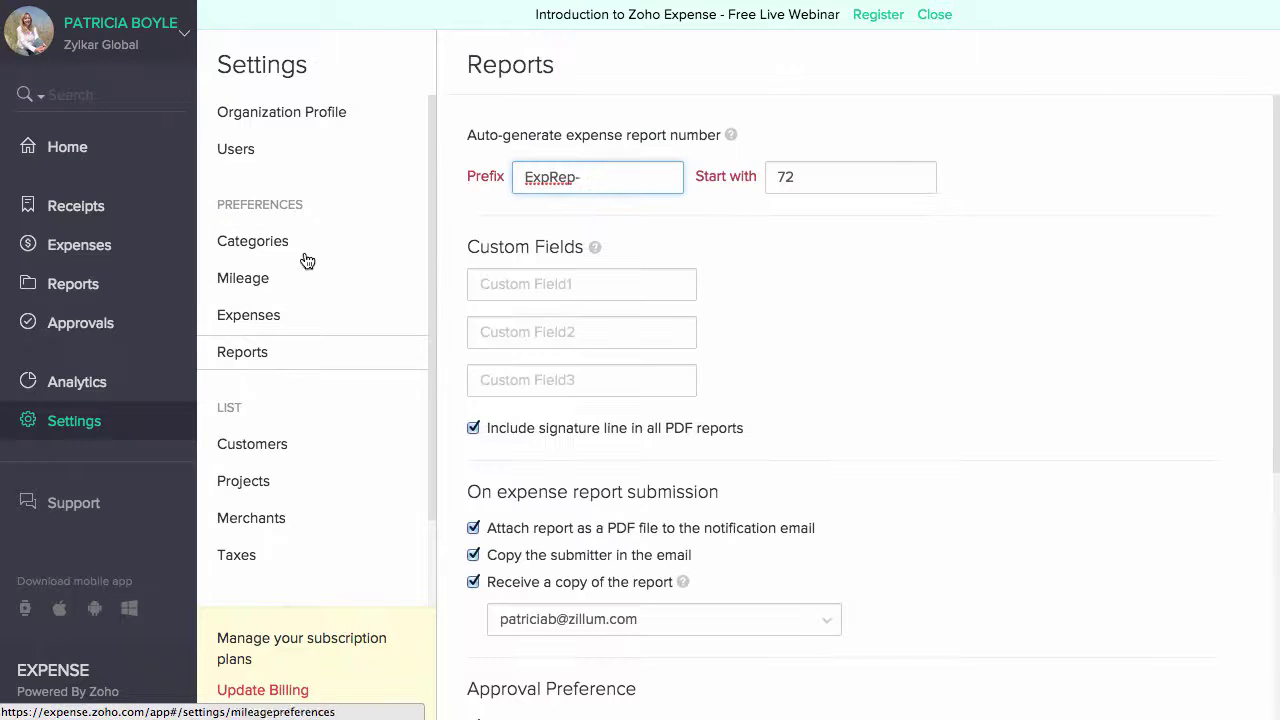
left_click(312, 115)
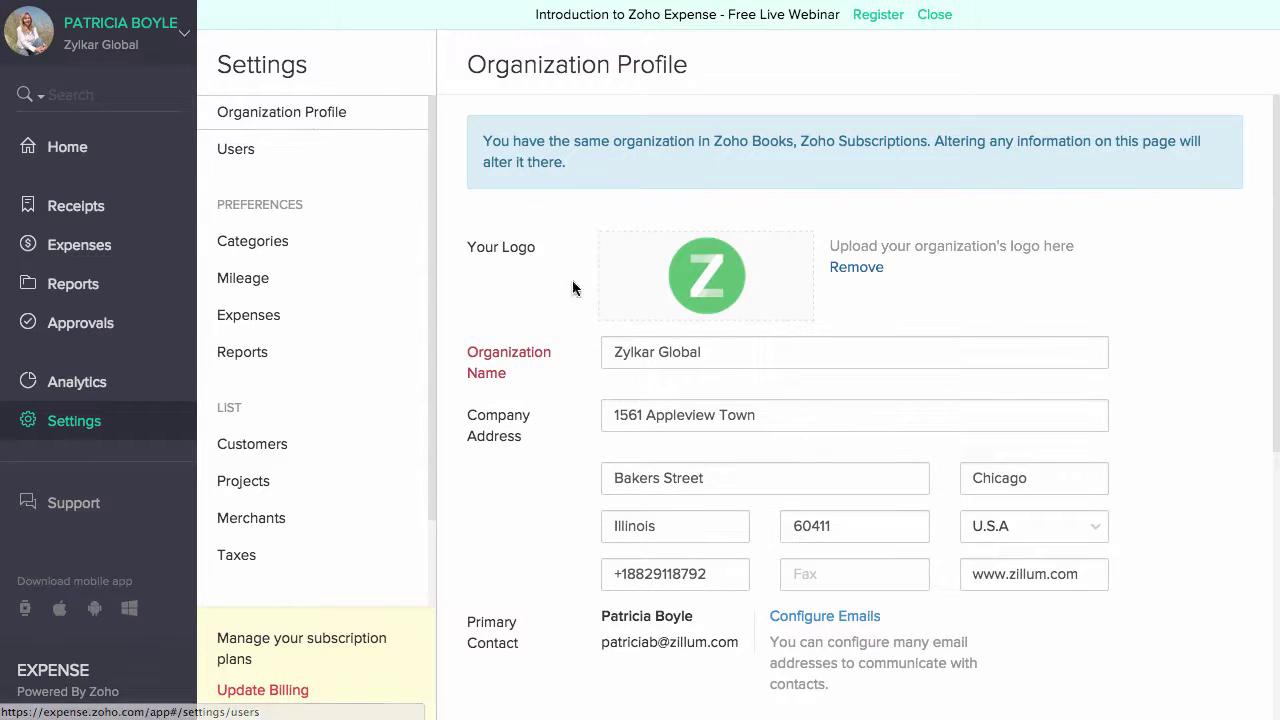
left_click(736, 351)
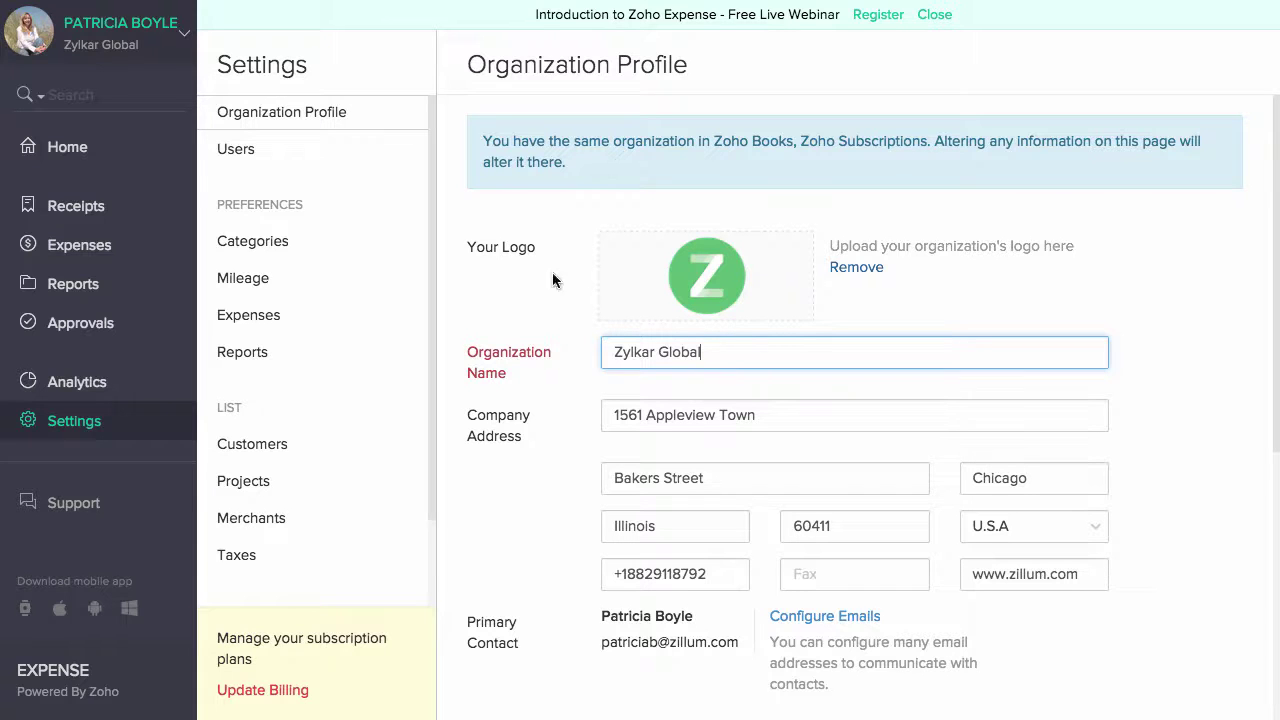
- Start a user invitation and enter the new user's e-mail address and full name
left_click(345, 155)
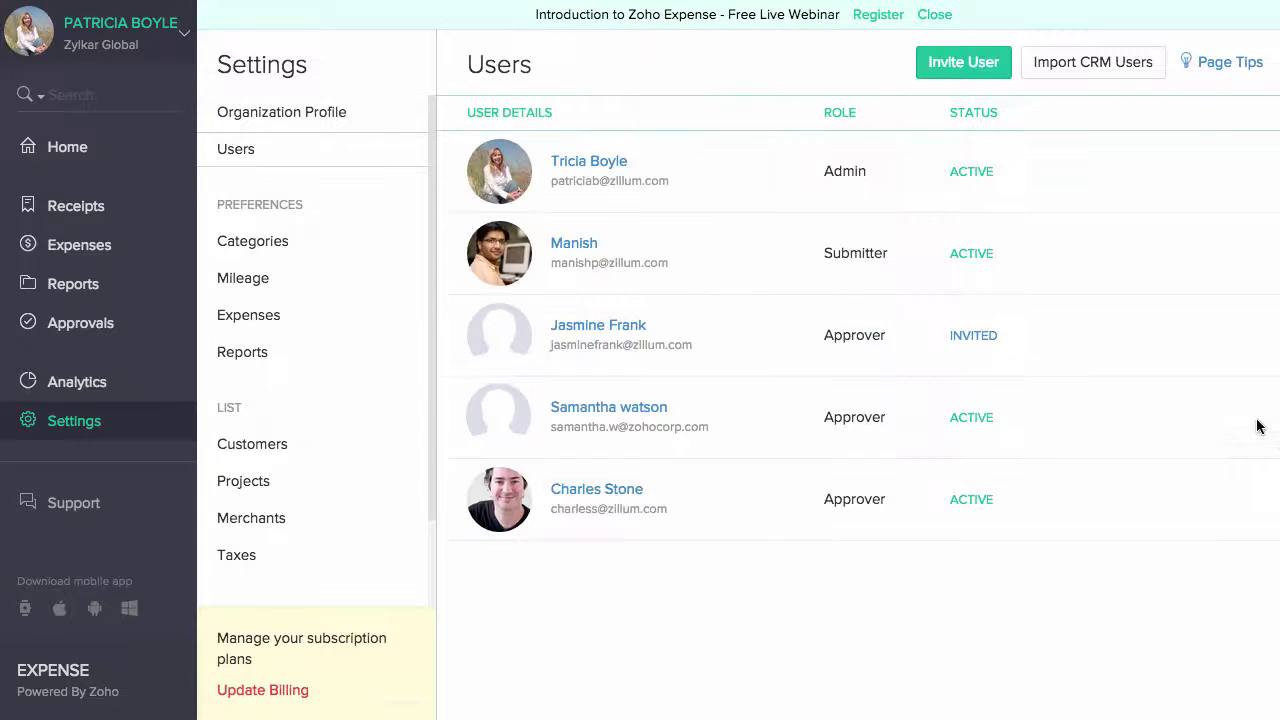
left_click(975, 68)
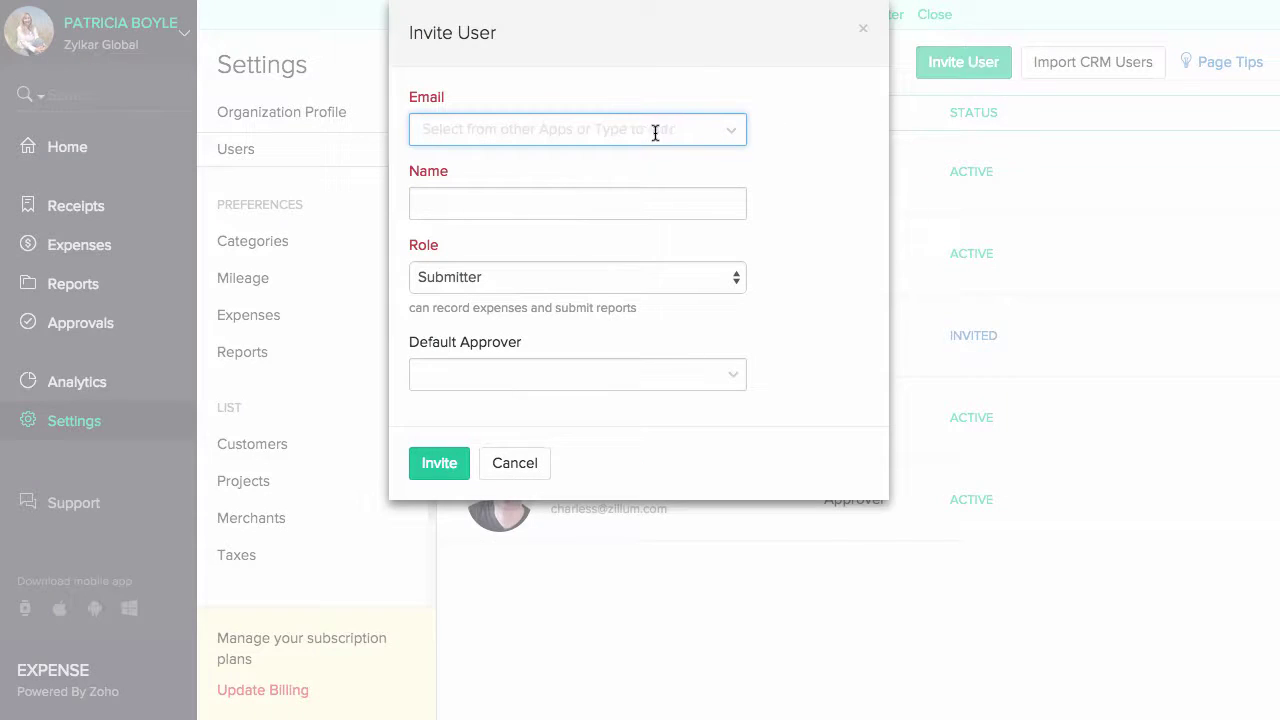
left_click(828, 187)
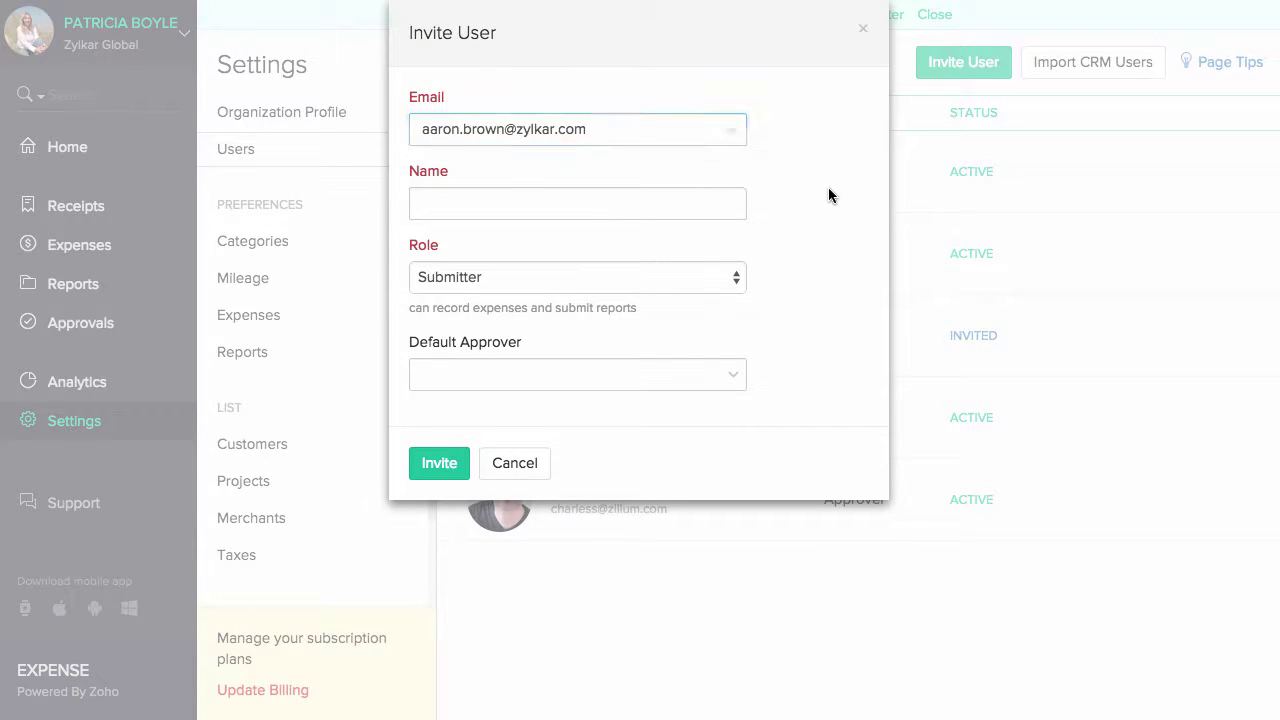
left_click(686, 204)
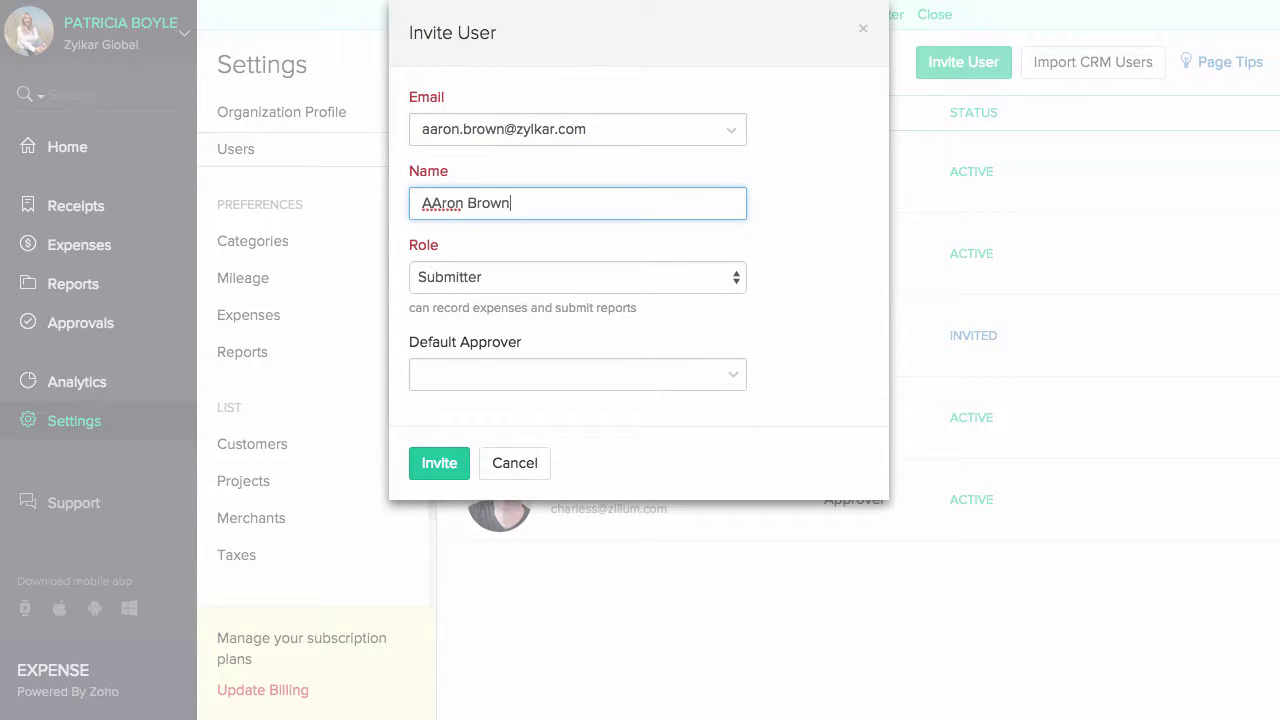
- Keep the role as Submitter, assign a default approver, and send the invitation
key("Tab")
key("space")
key("Down")
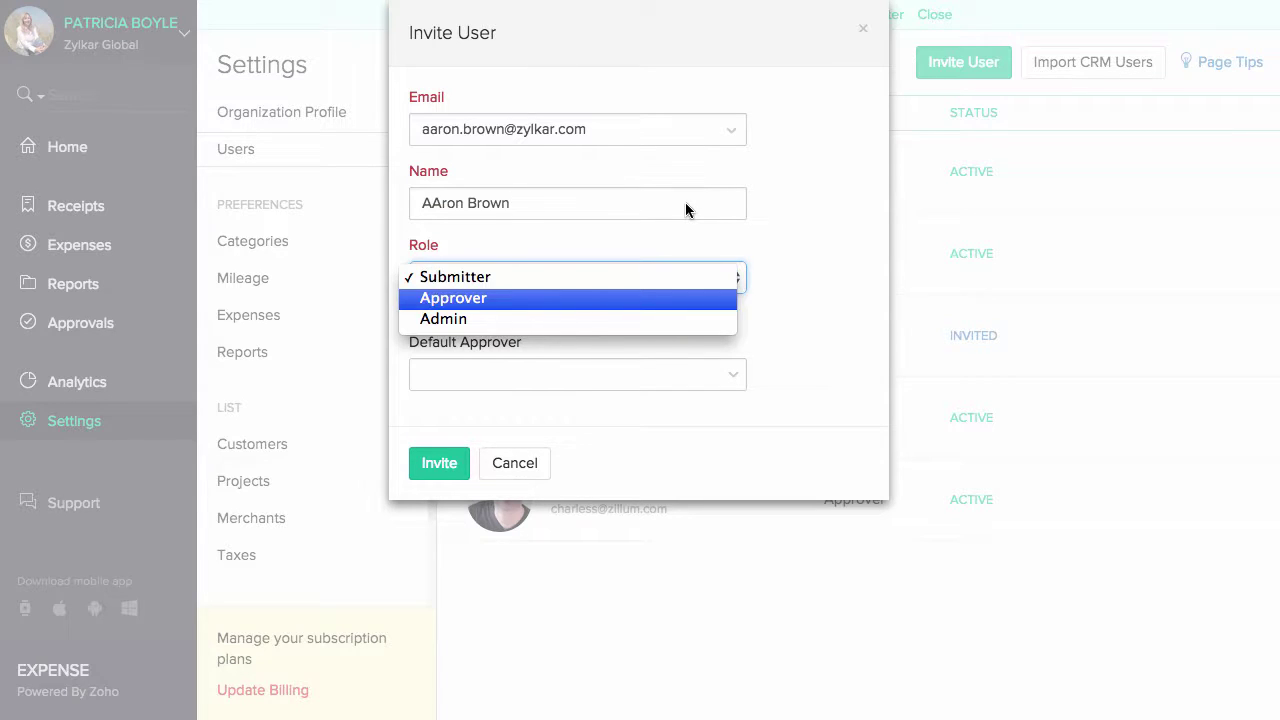
key("Up")
key("Return")
key("Tab")
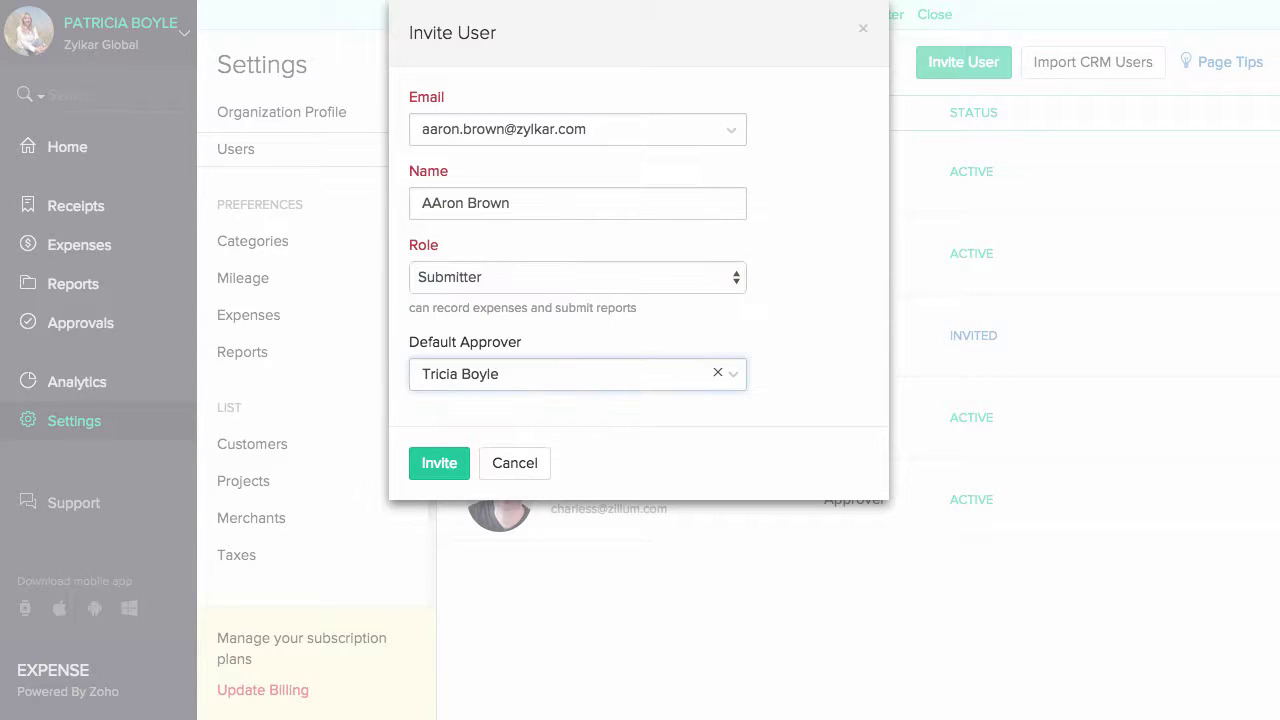
left_click(817, 302)
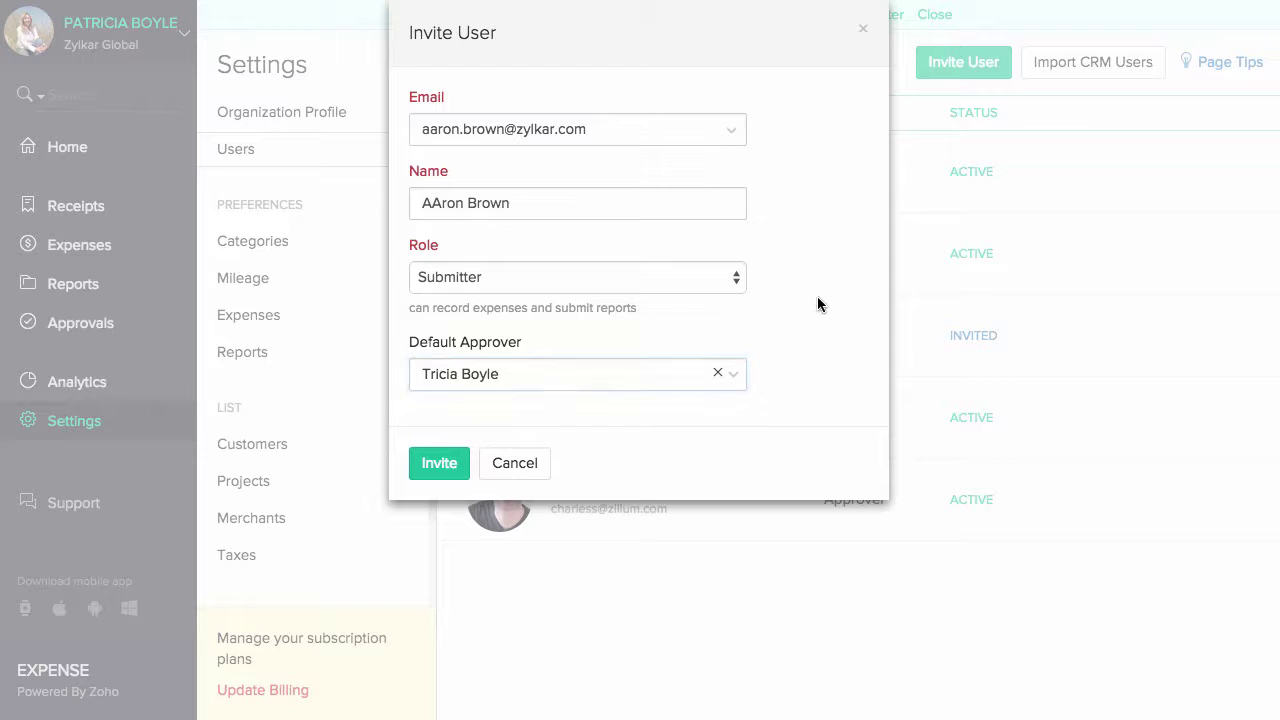
left_click(419, 469)
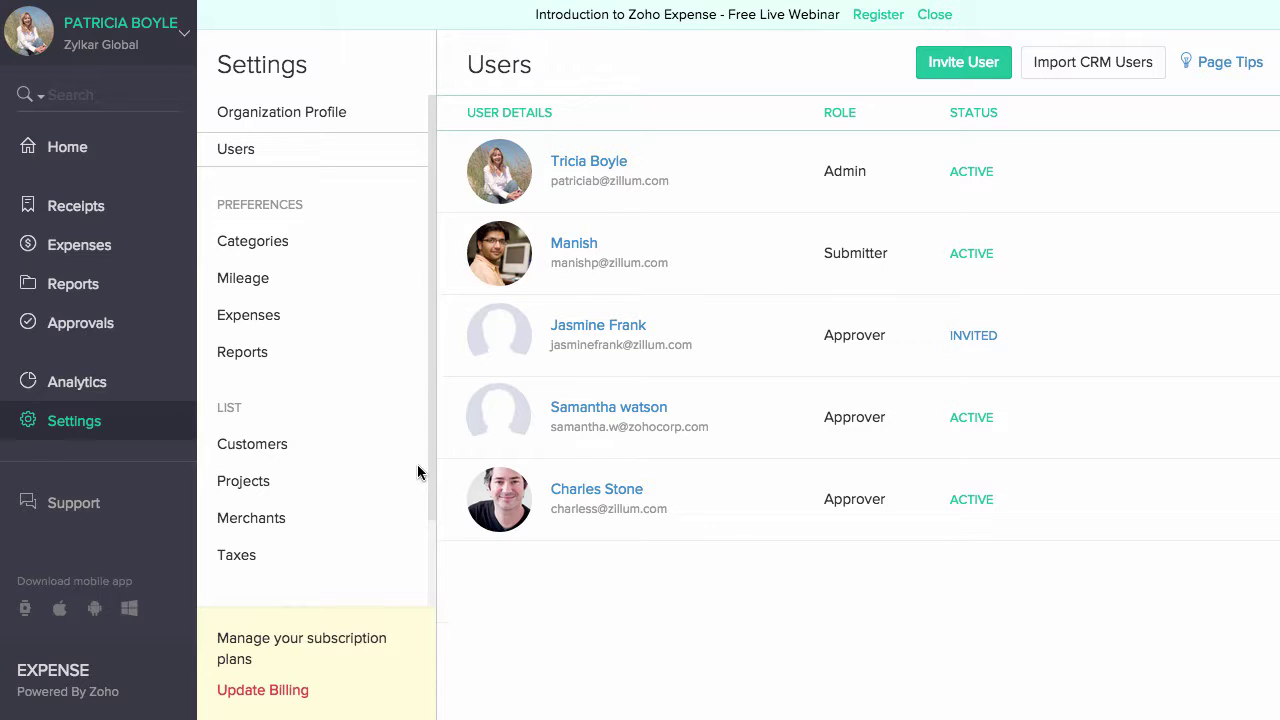
- Look through the Categories, Mileage, Expenses and Reports preference pages
left_click(349, 248)
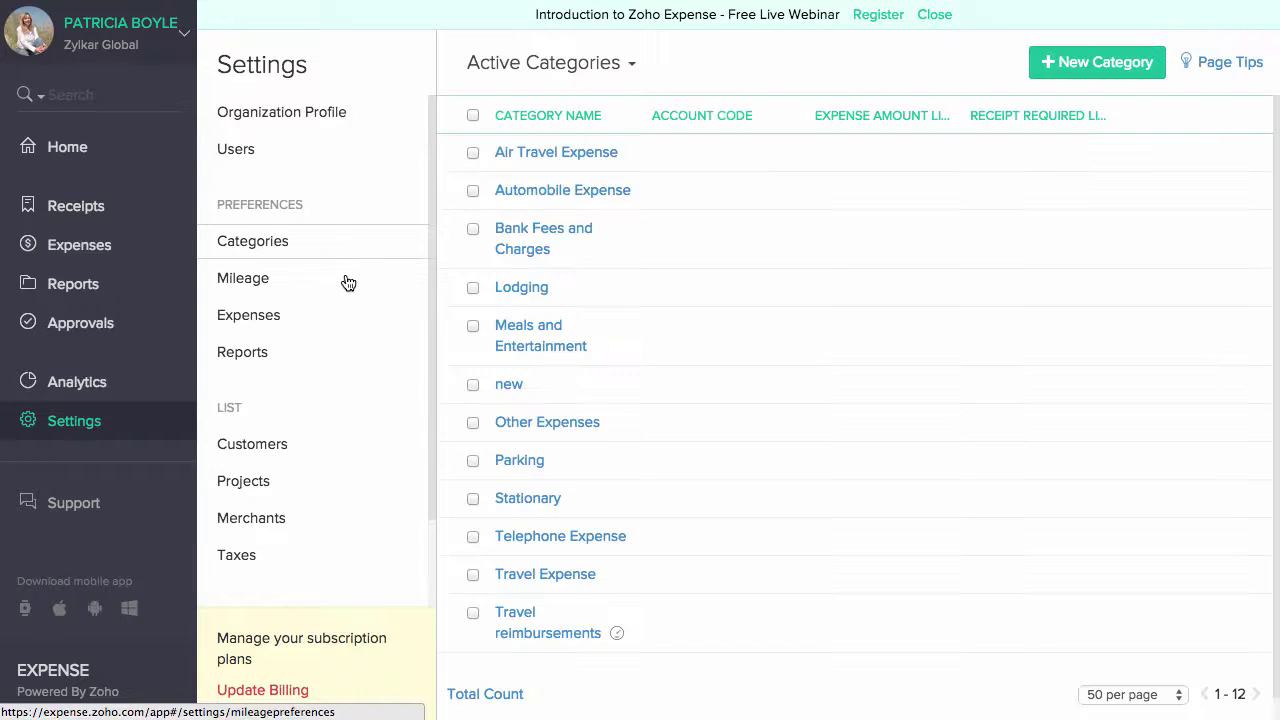
left_click(348, 287)
left_click(349, 315)
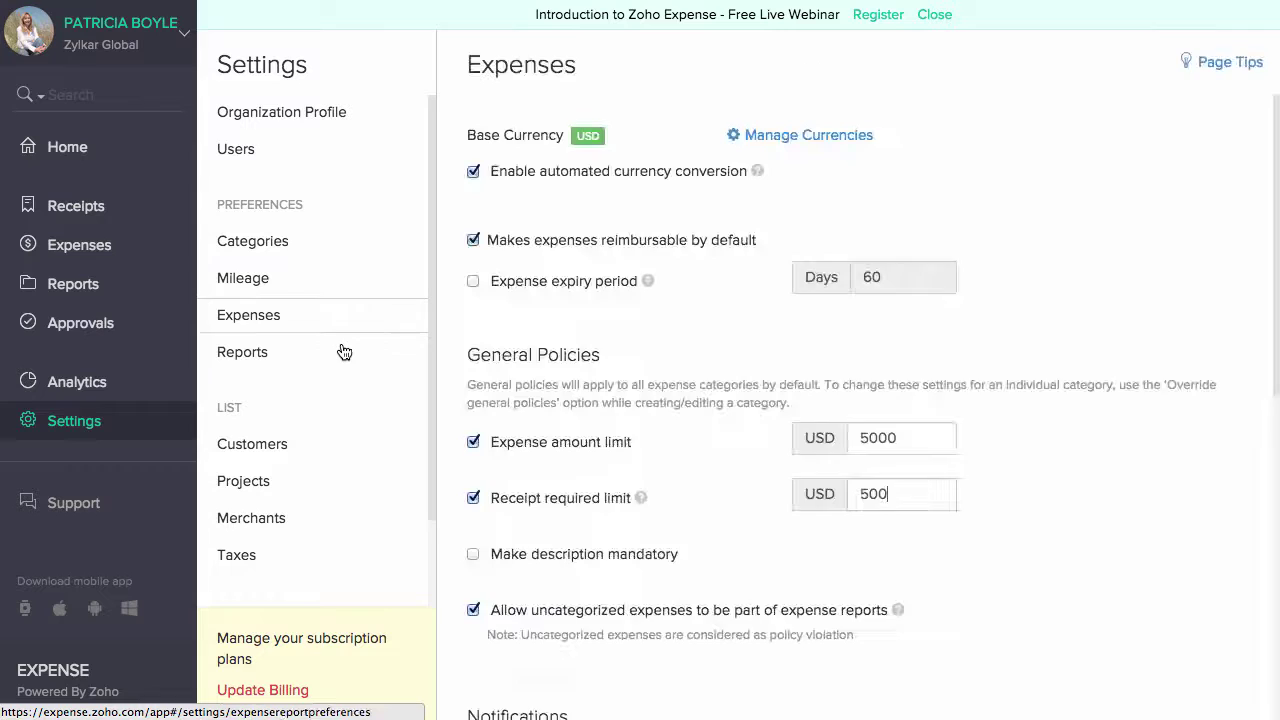
left_click(344, 362)
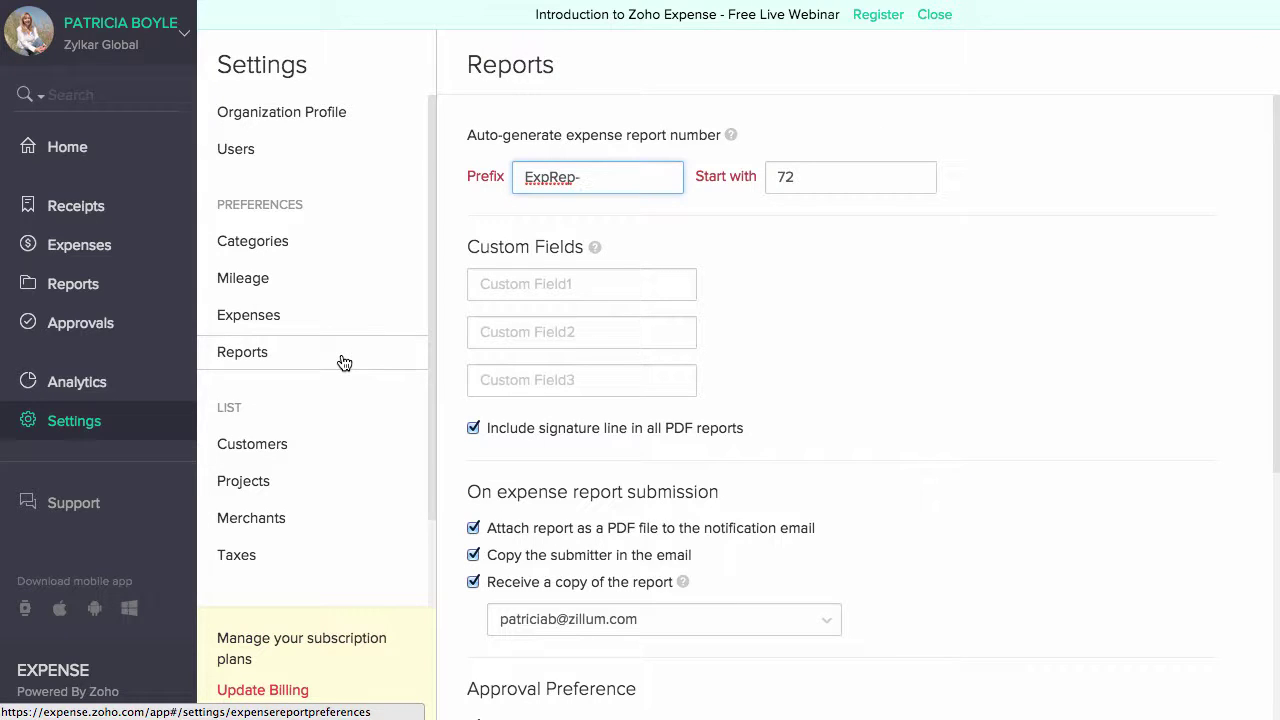
- Start and abandon a new expense category, open Air Travel Expense, then show Mileage preferences
left_click(341, 248)
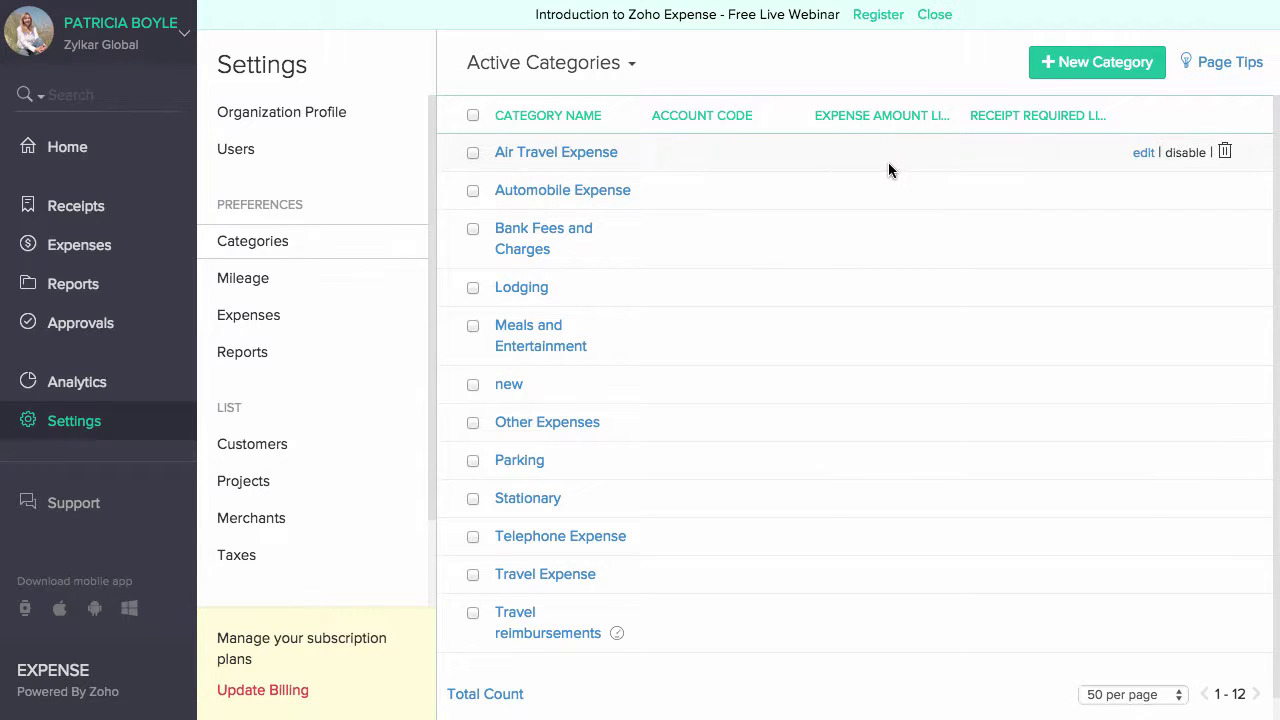
left_click(1061, 73)
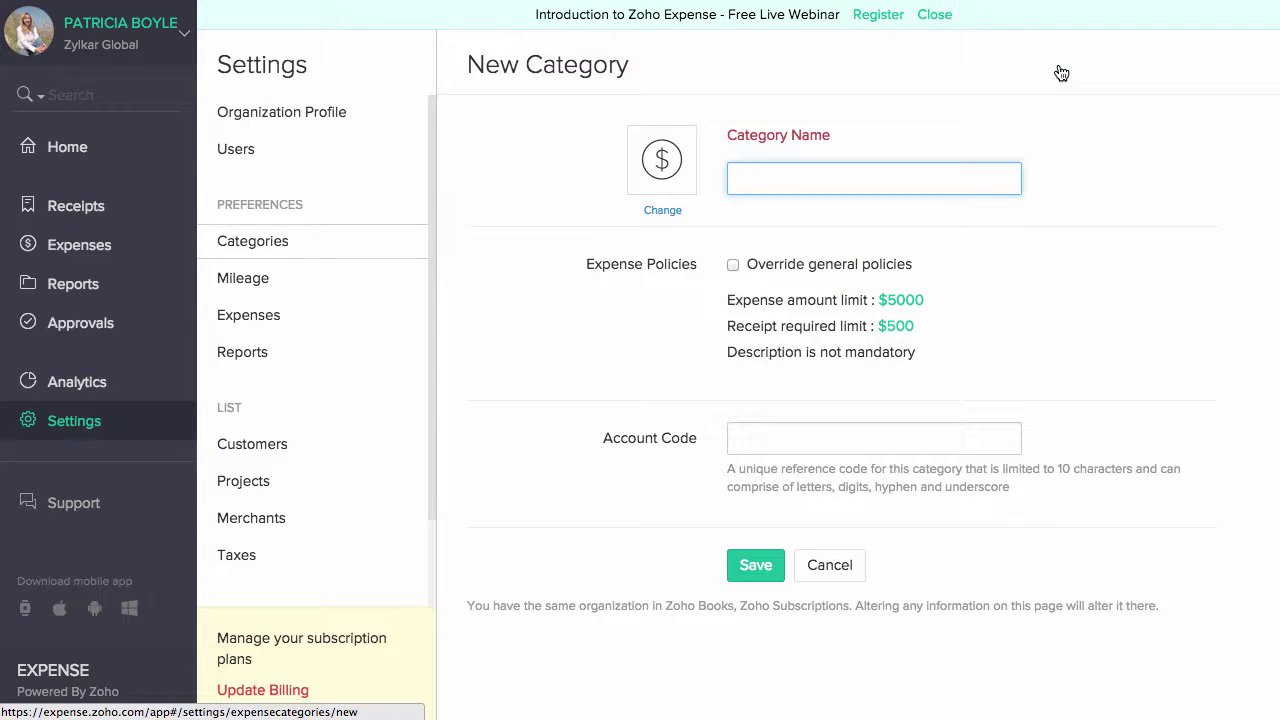
left_click(284, 240)
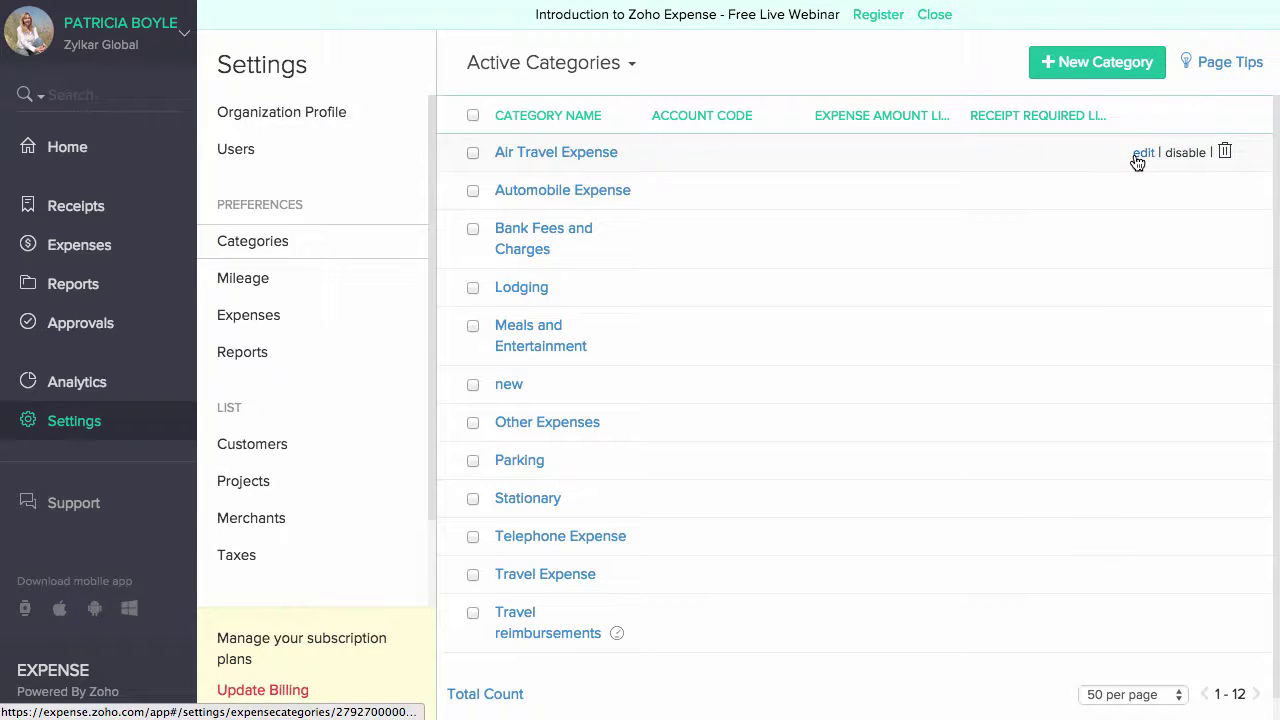
left_click(1137, 162)
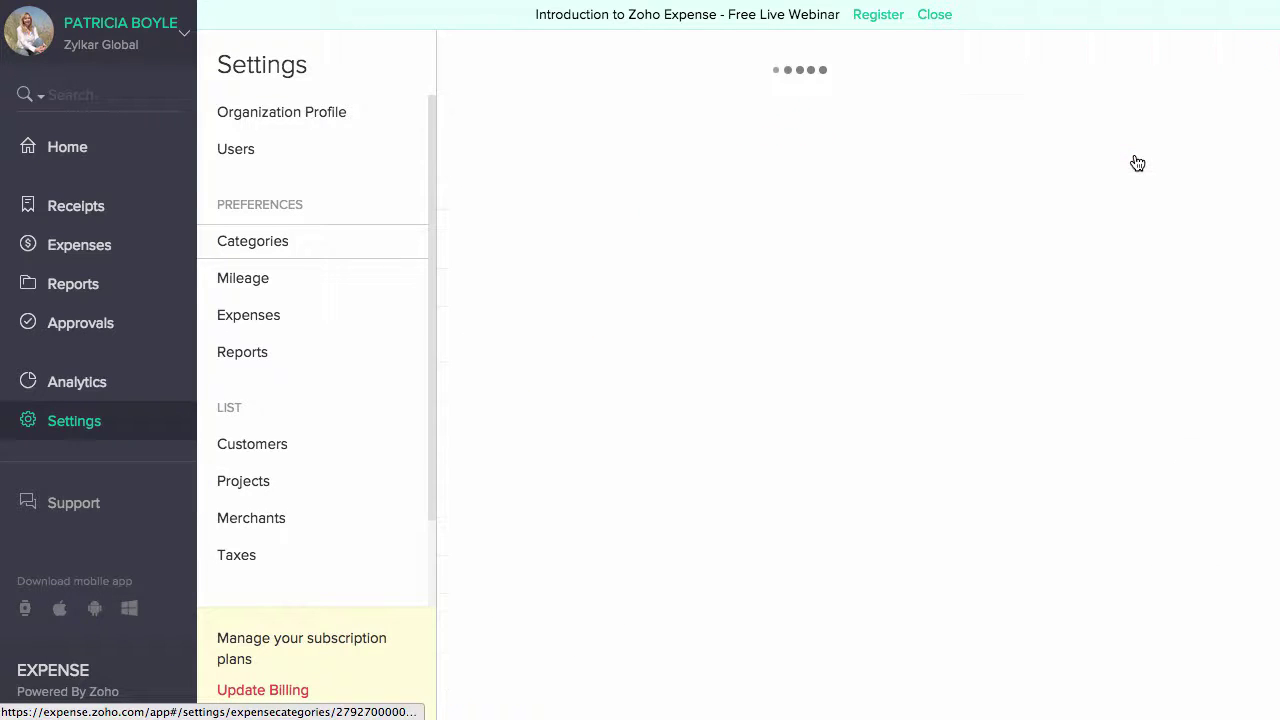
left_click(243, 280)
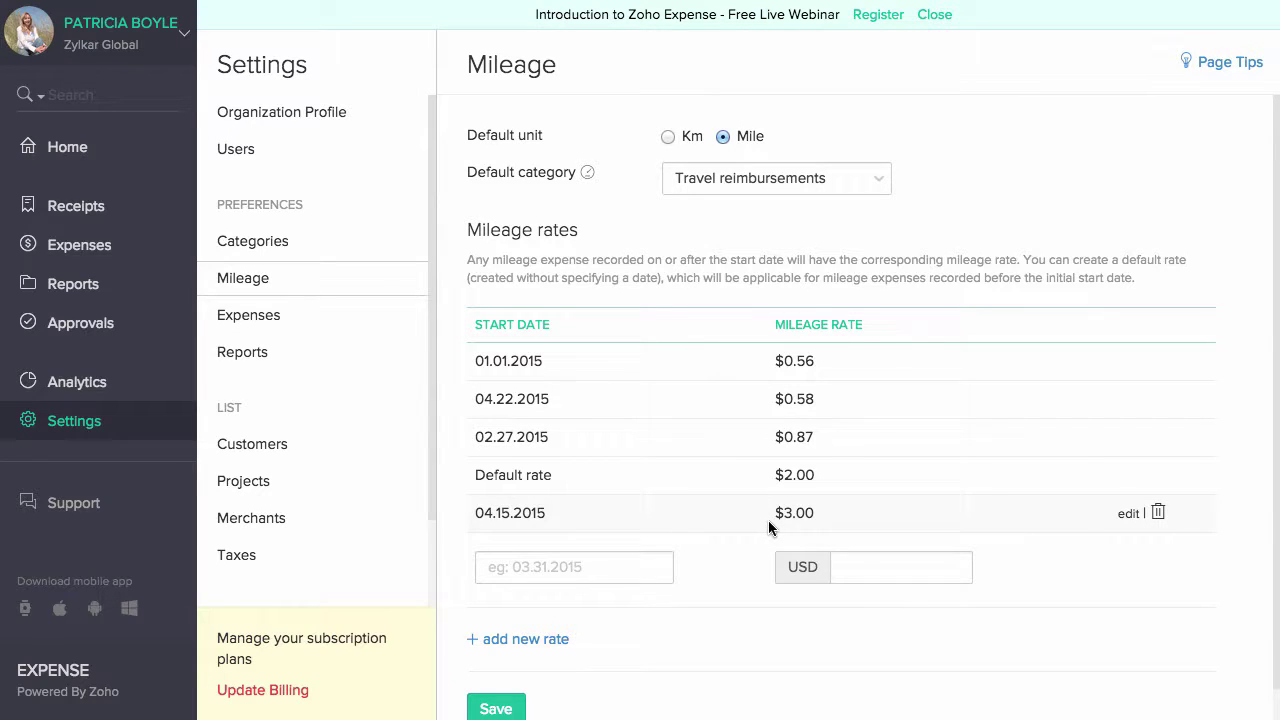
- Set the receipt required limit to USD 500 and make expense descriptions mandatory
left_click(407, 318)
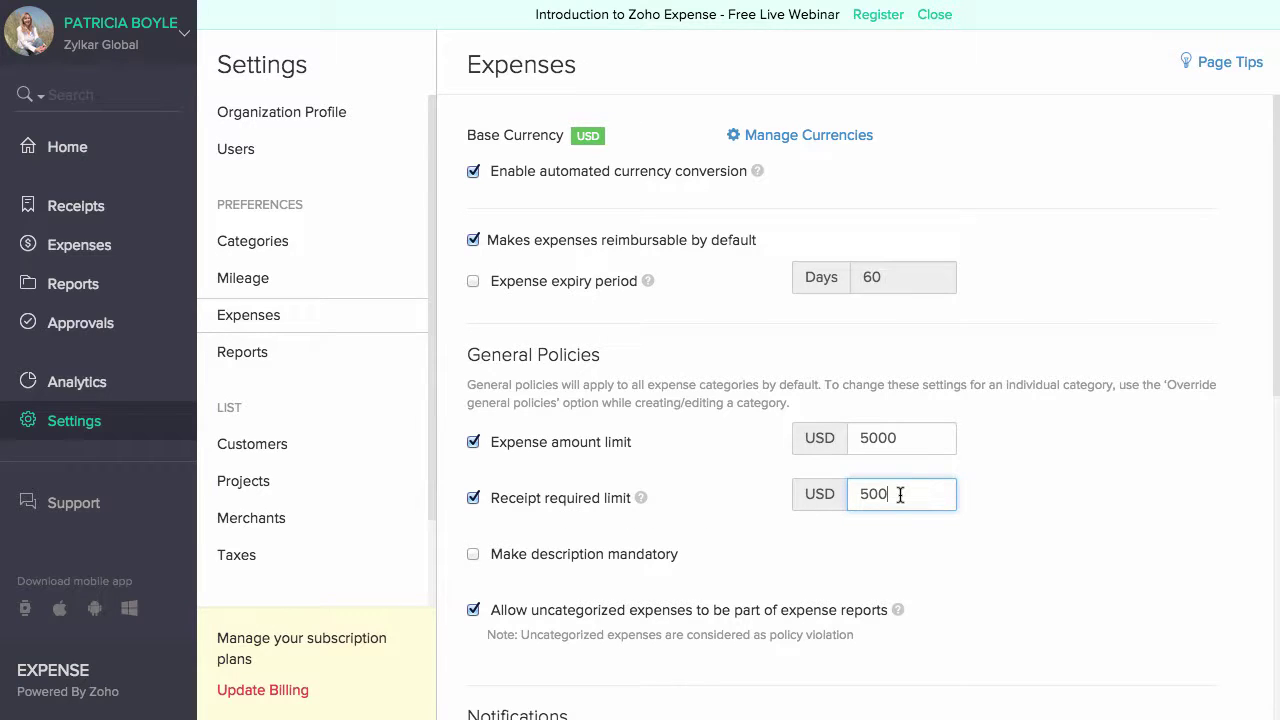
left_click(900, 538)
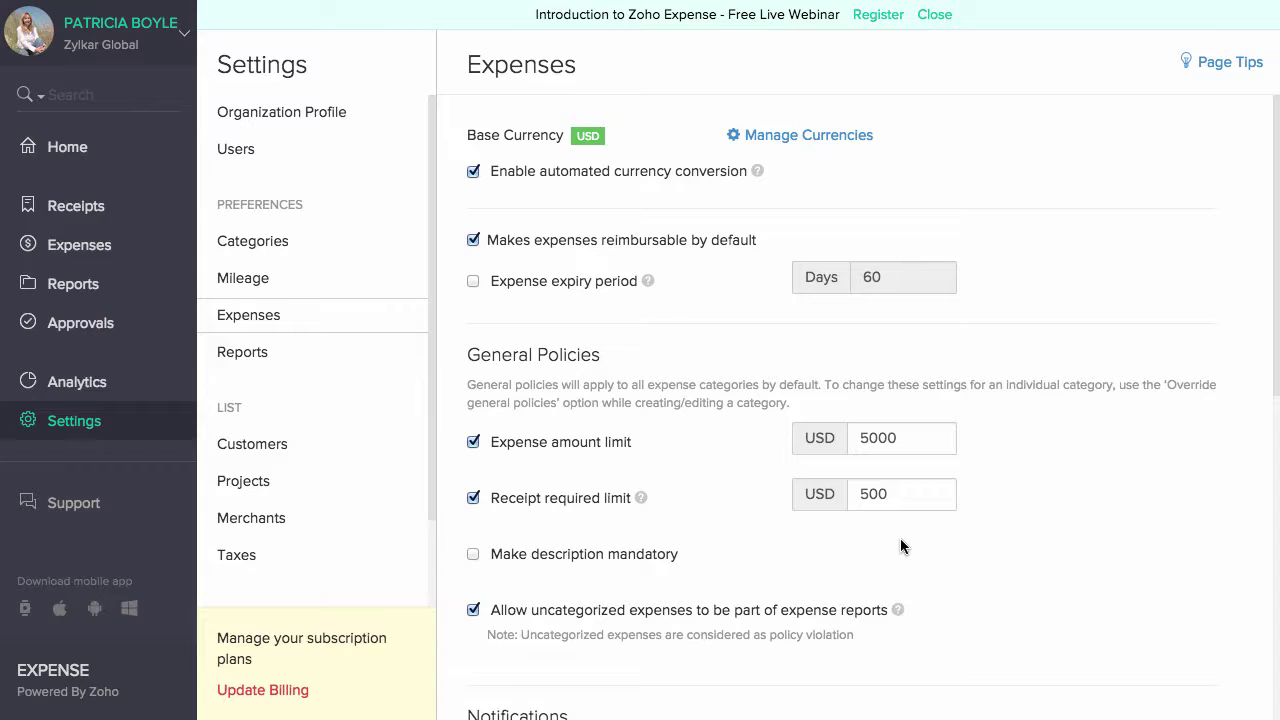
left_click(505, 556)
scroll(816, 565, "down", 7)
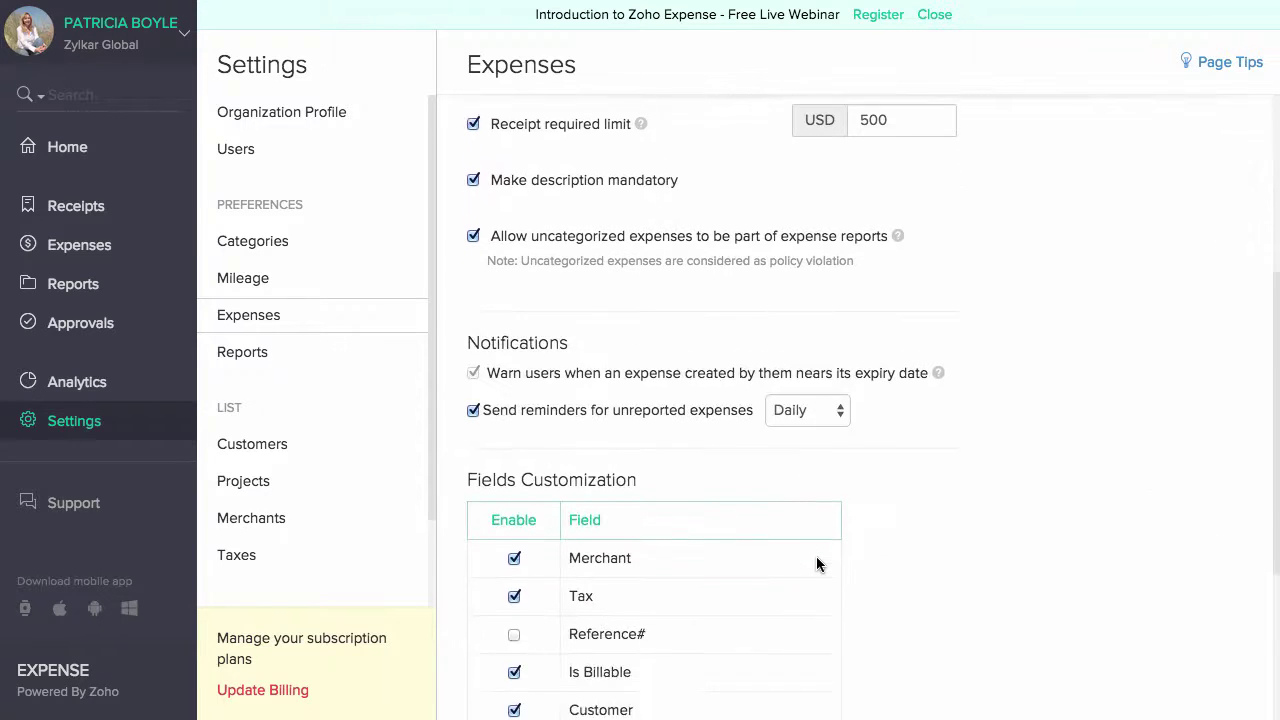
scroll(816, 565, "up", 7)
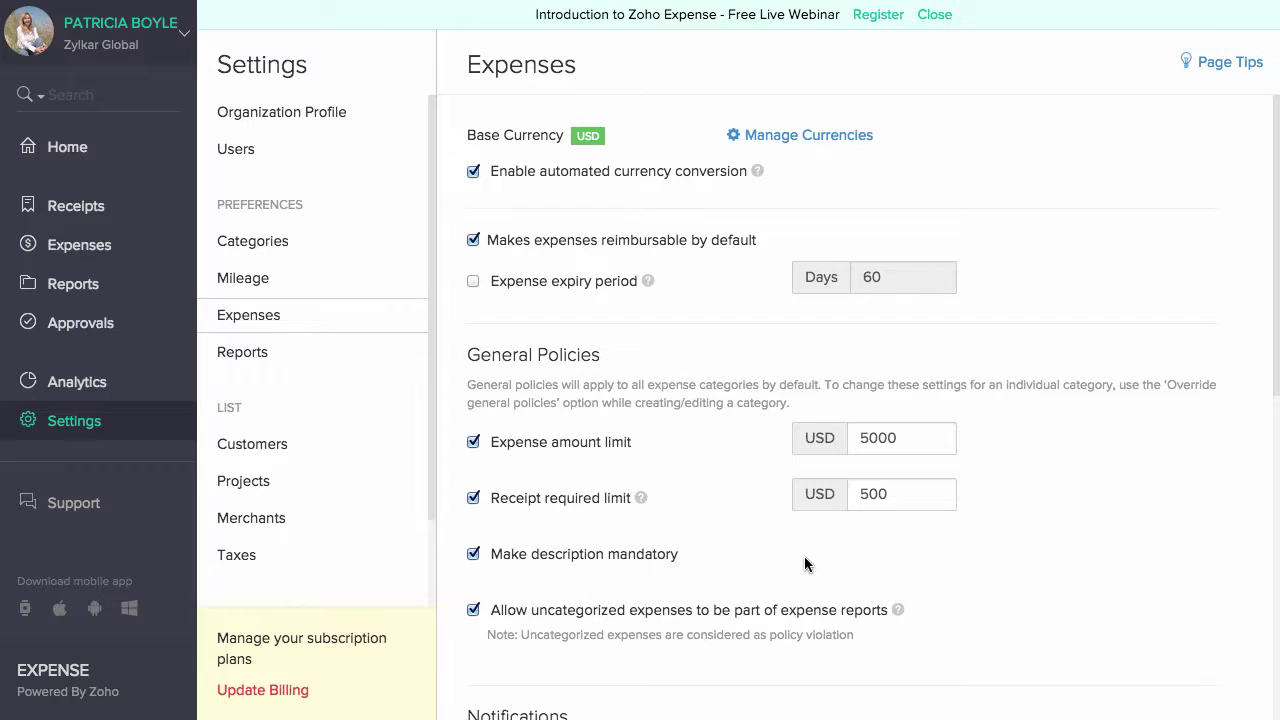
- Review the Reports preferences: prefix ExpRep- starting at 72, custom fields, and approval settings
left_click(275, 352)
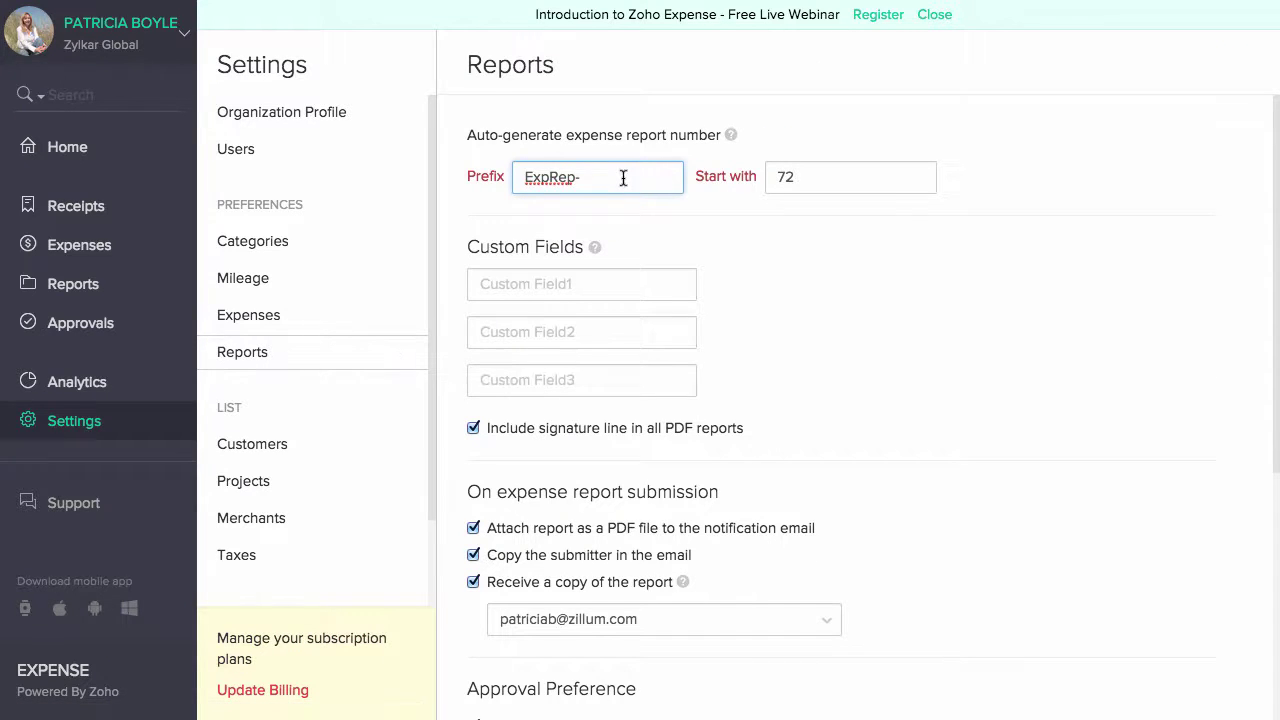
left_click(811, 176)
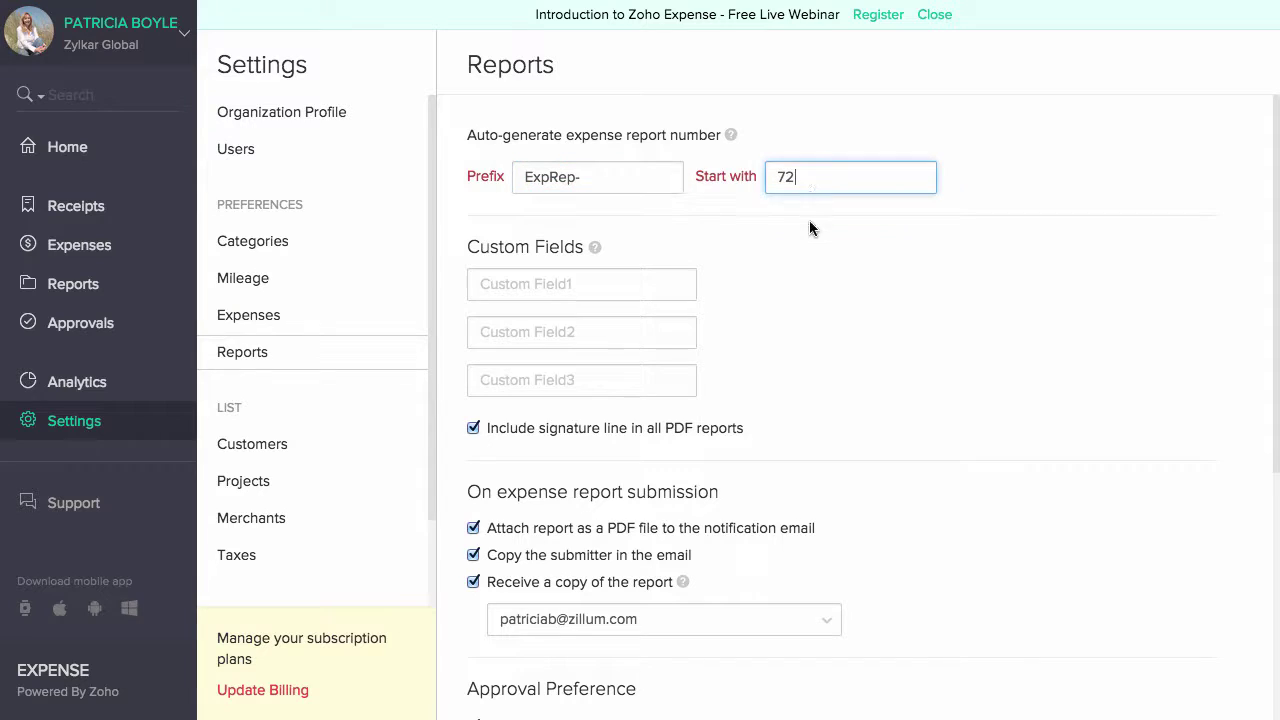
left_click(651, 287)
left_click(744, 295)
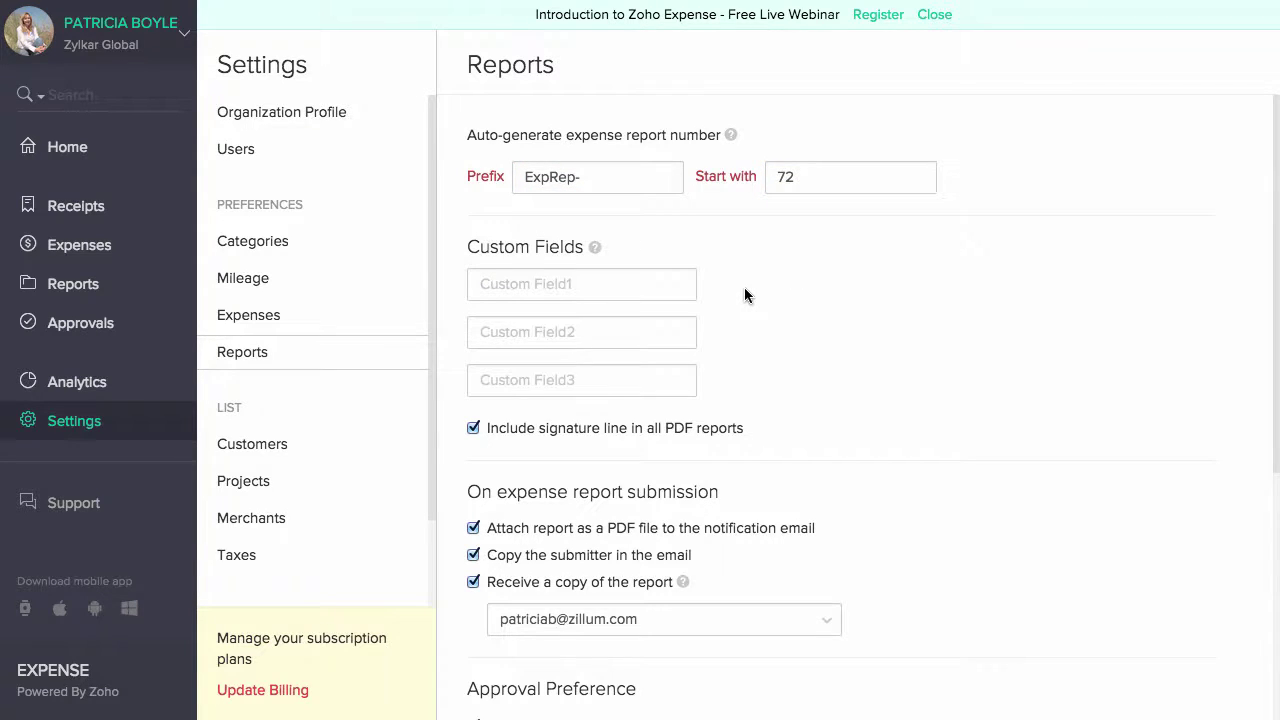
scroll(744, 288, "down", 5)
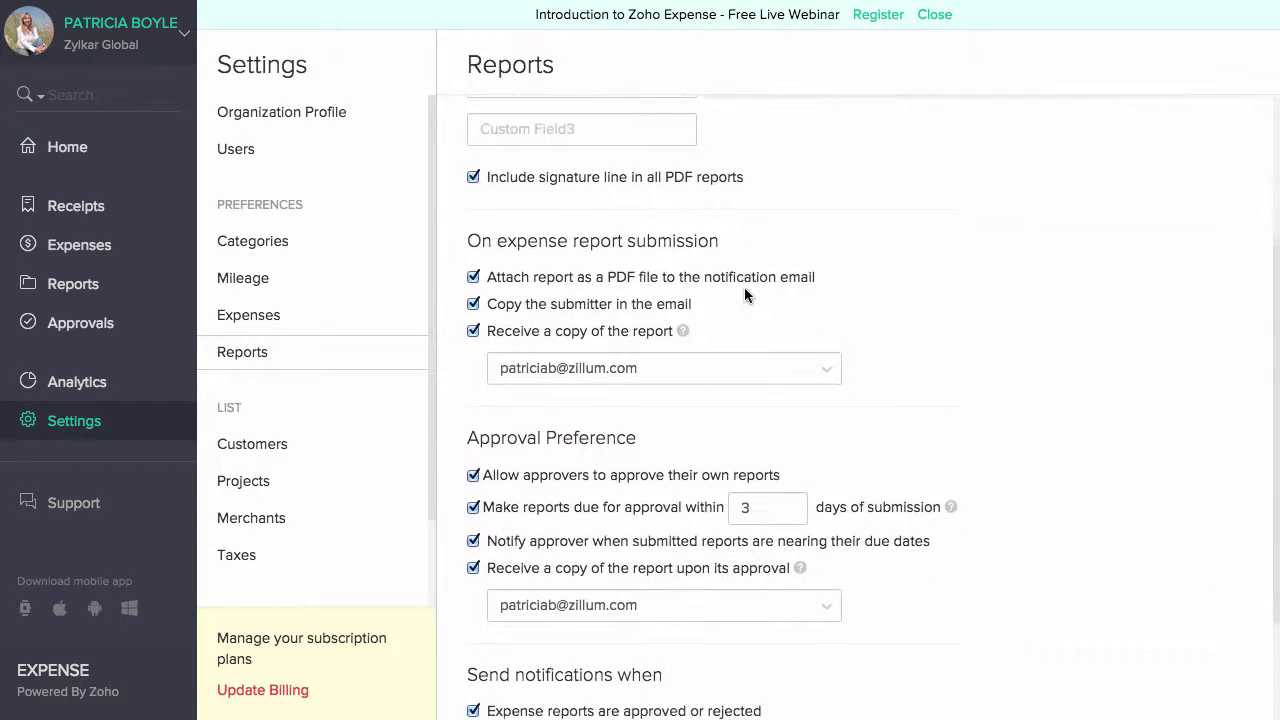
scroll(744, 295, "down", 3)
scroll(744, 295, "down", 1)
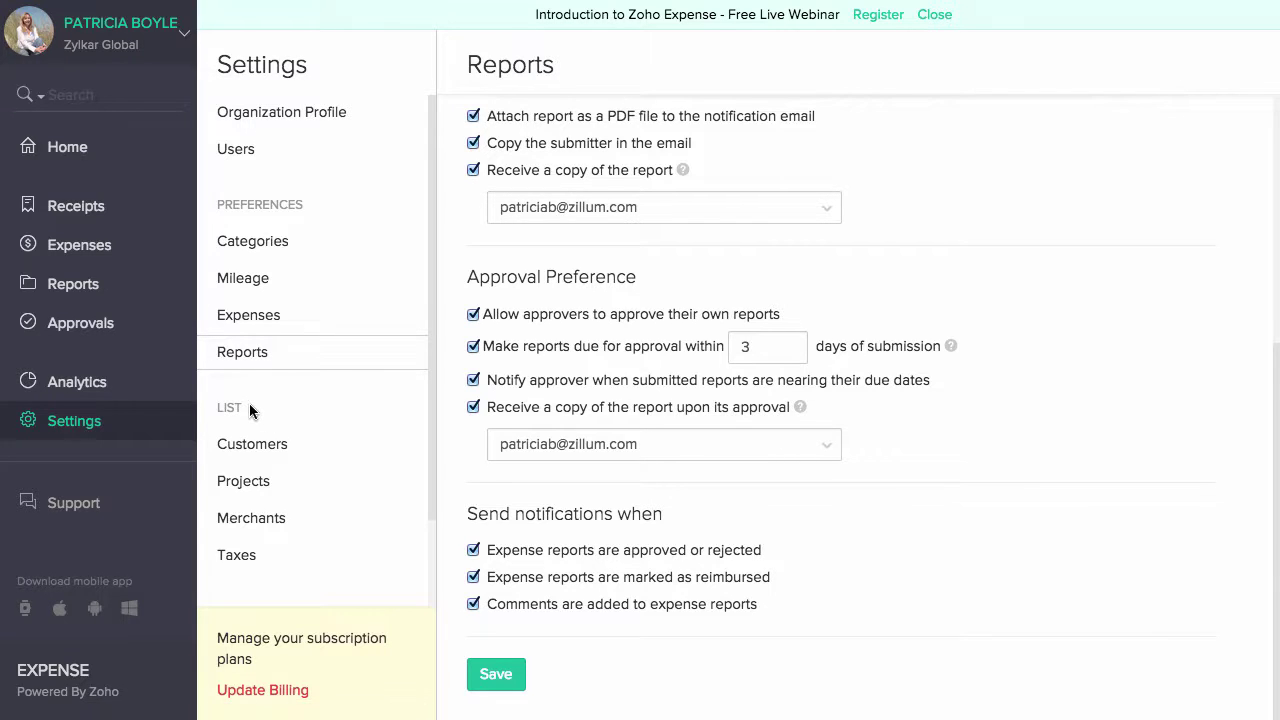
- Browse the Customers, Merchants and Taxes lists in Settings
left_click(252, 444)
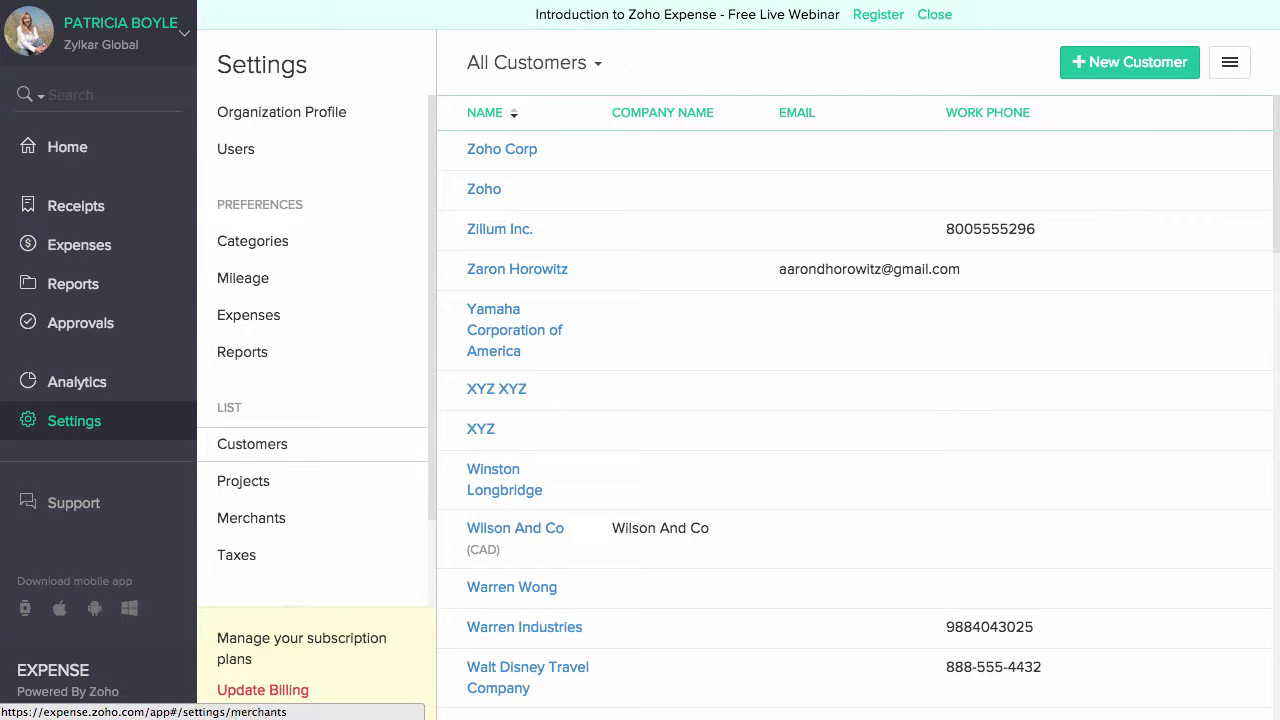
left_click(251, 518)
left_click(240, 558)
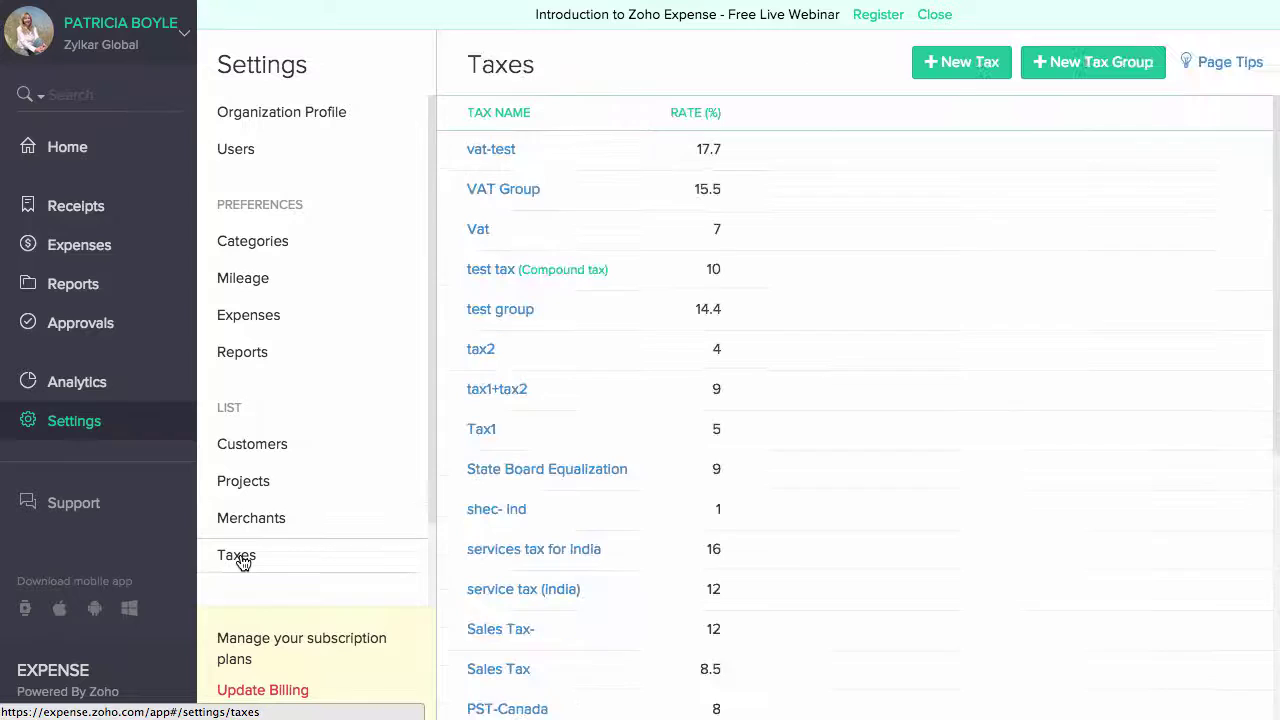
left_click(276, 520)
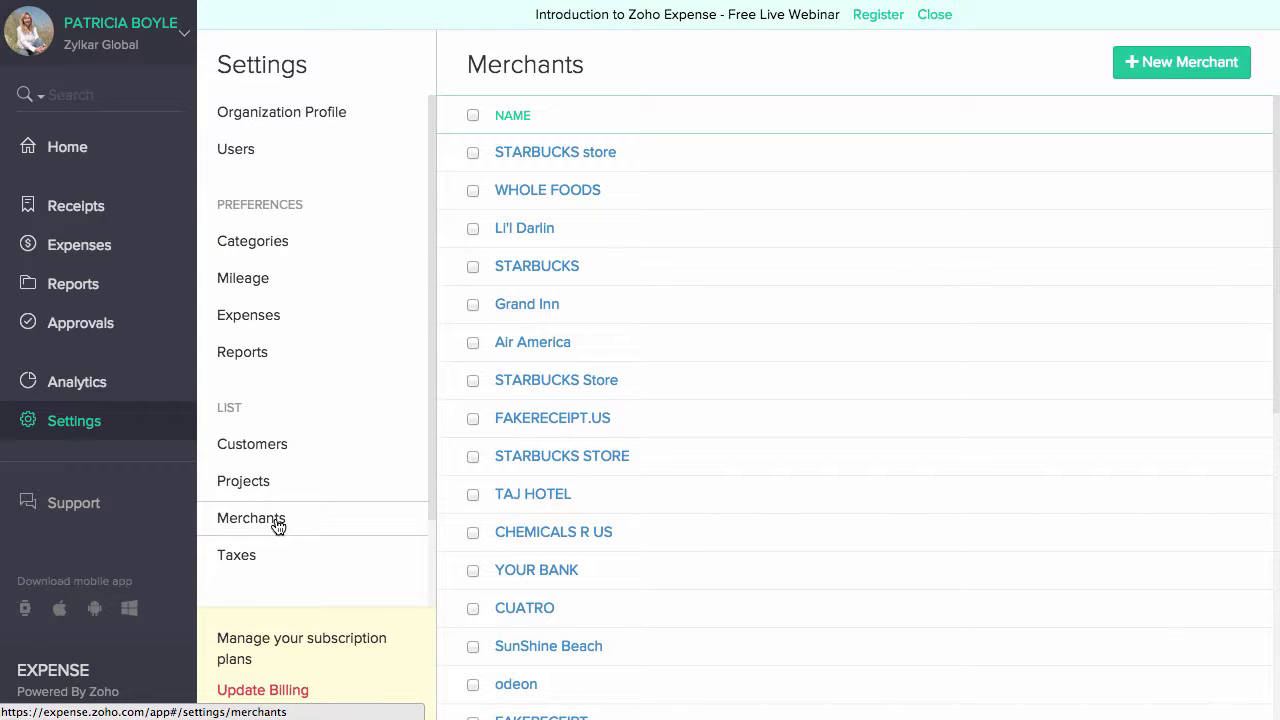
left_click(276, 455)
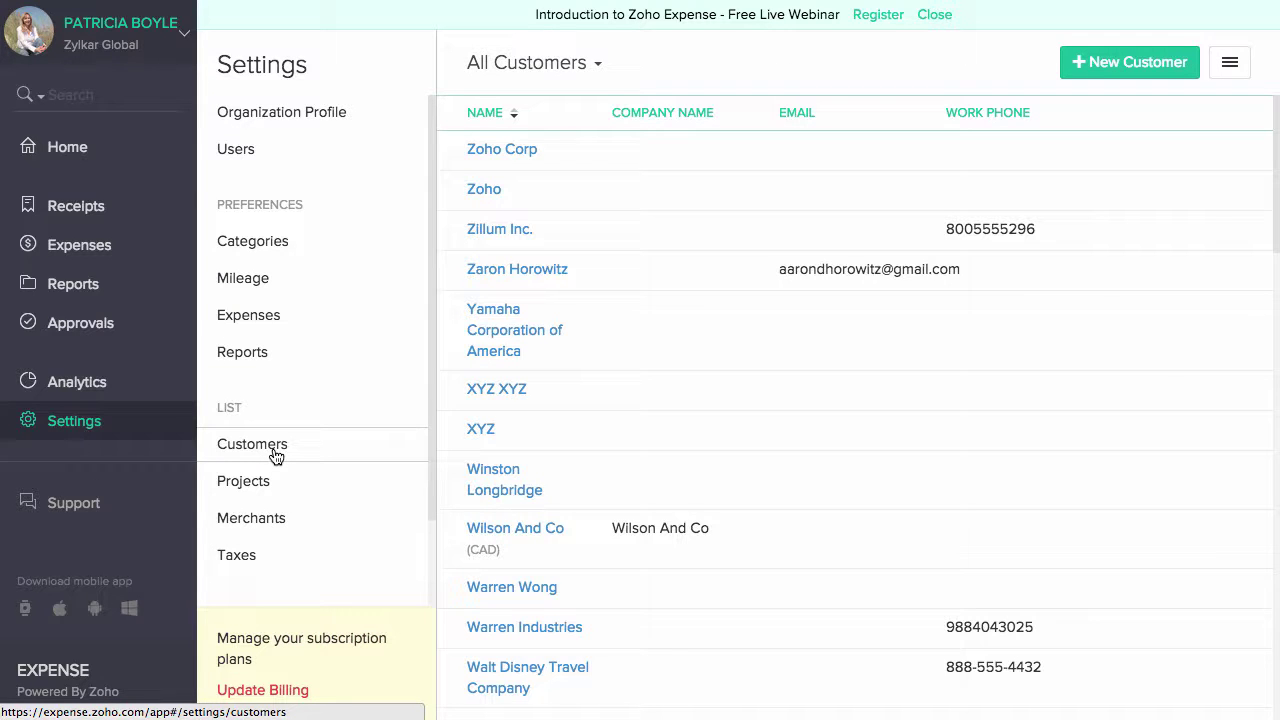
- Revisit the merchants, customers and taxes lists, then go through Zoho Apps to Zoho Books
left_click(254, 524)
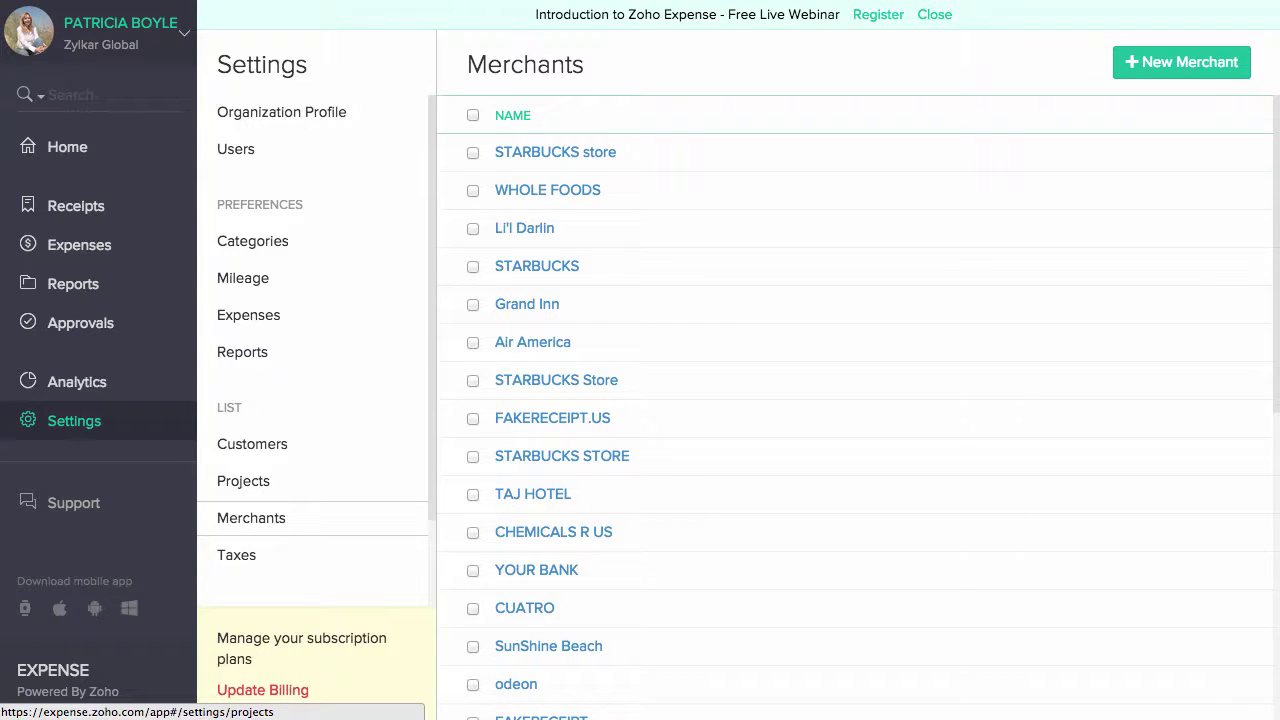
left_click(276, 452)
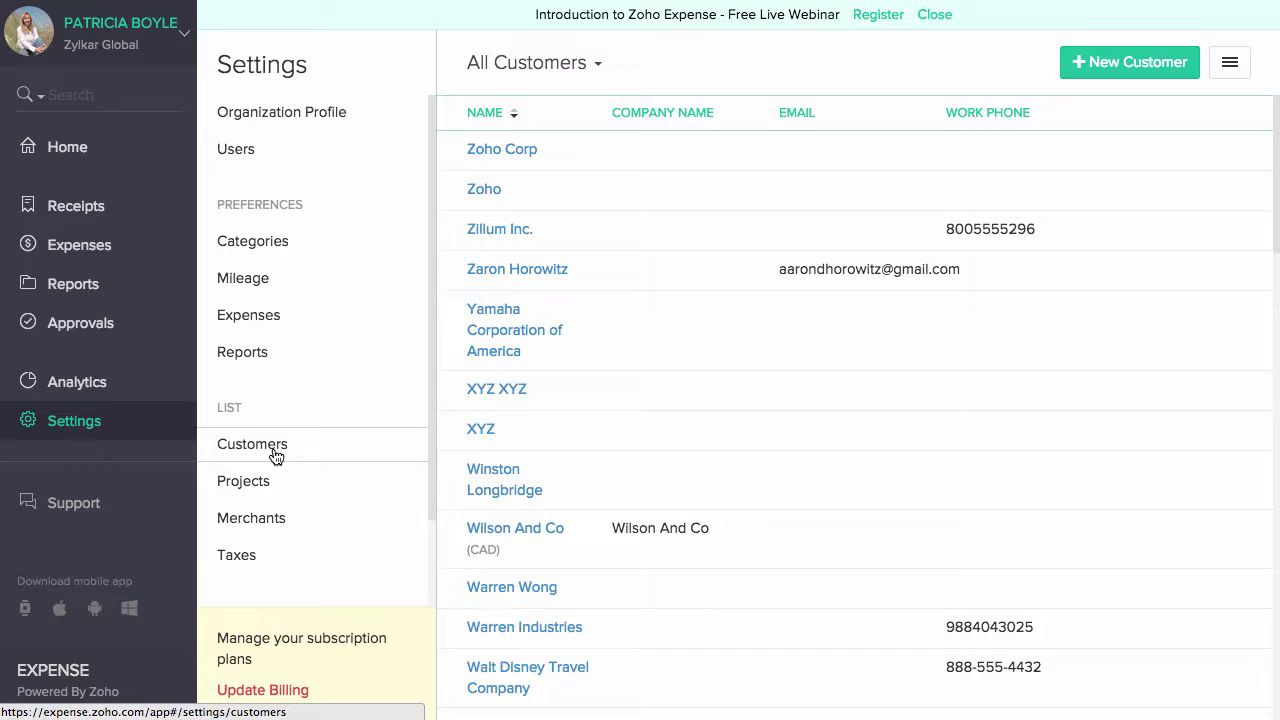
left_click(278, 558)
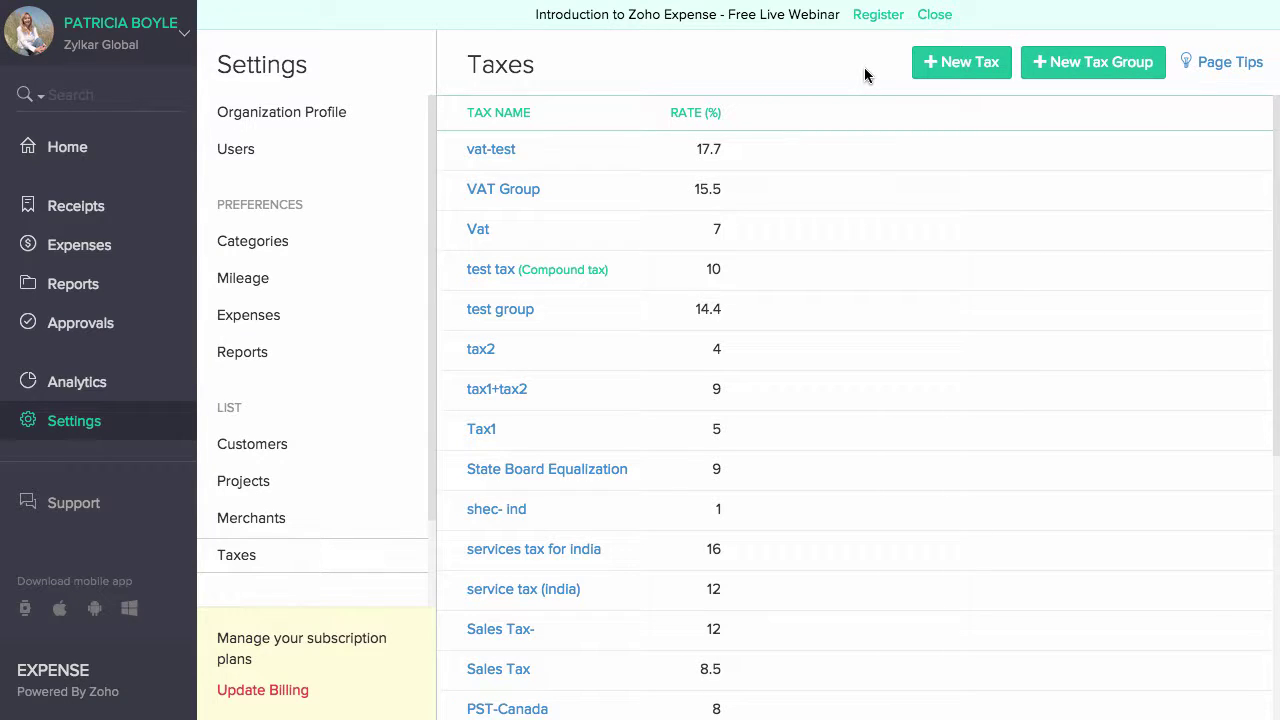
scroll(335, 300, "down", 2)
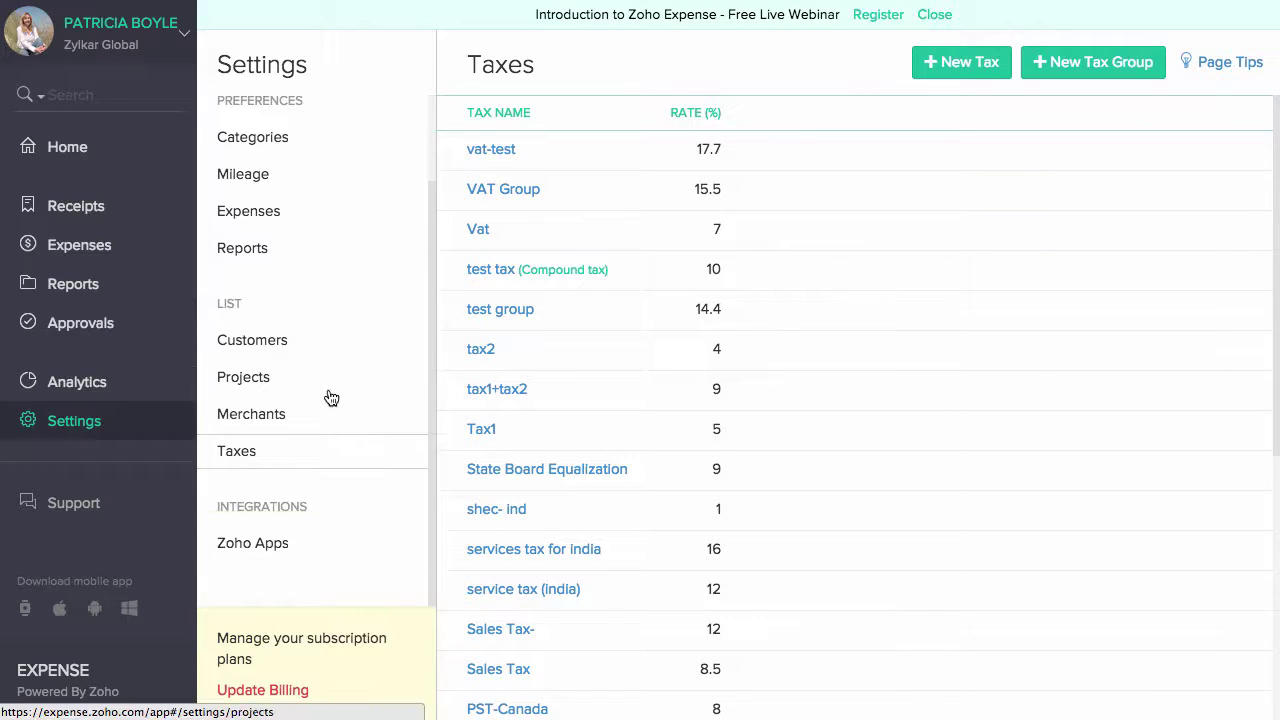
left_click(287, 547)
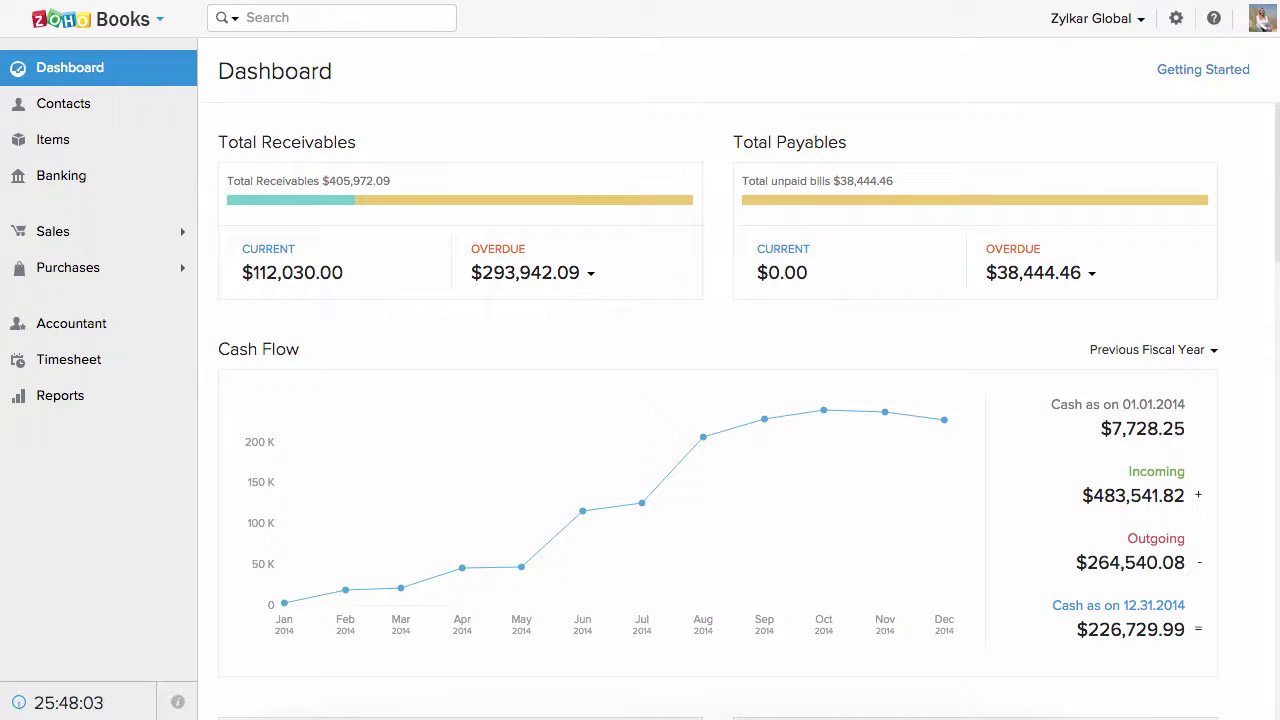
- Filter the Zoho Books Purchases > Expenses list to show only From Zoho Expense entries
left_click(84, 276)
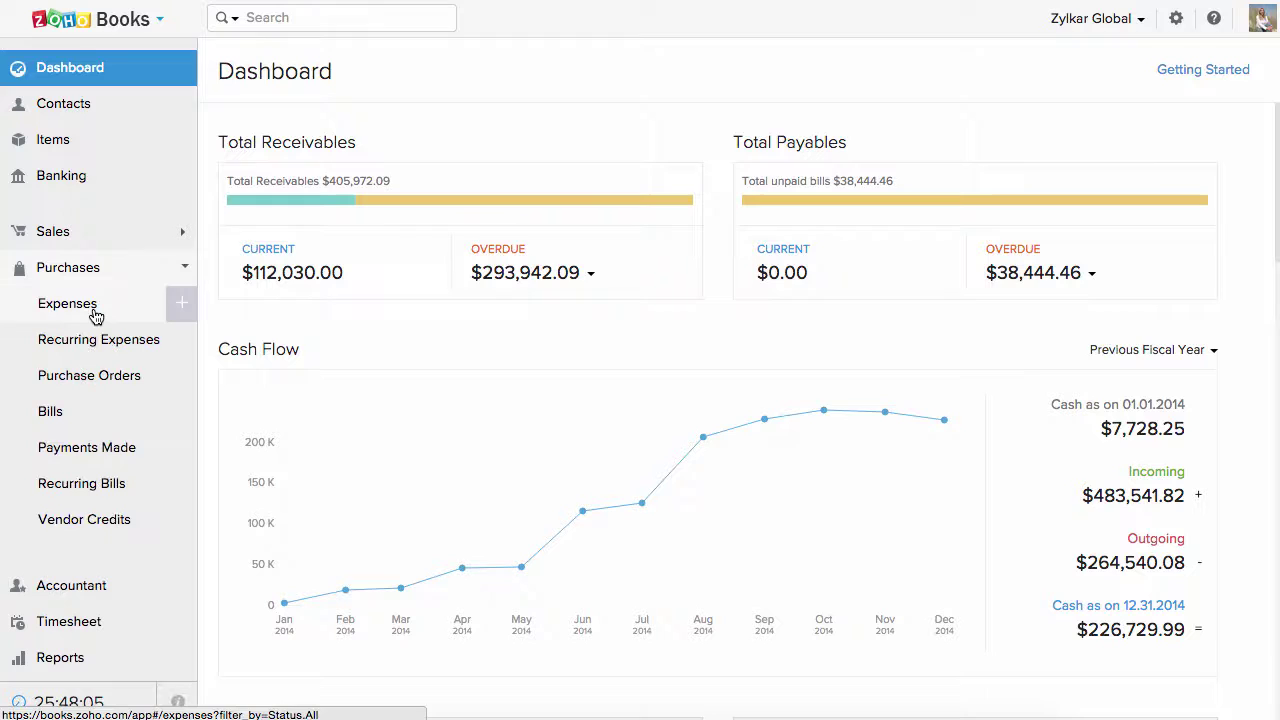
left_click(95, 314)
left_click(290, 86)
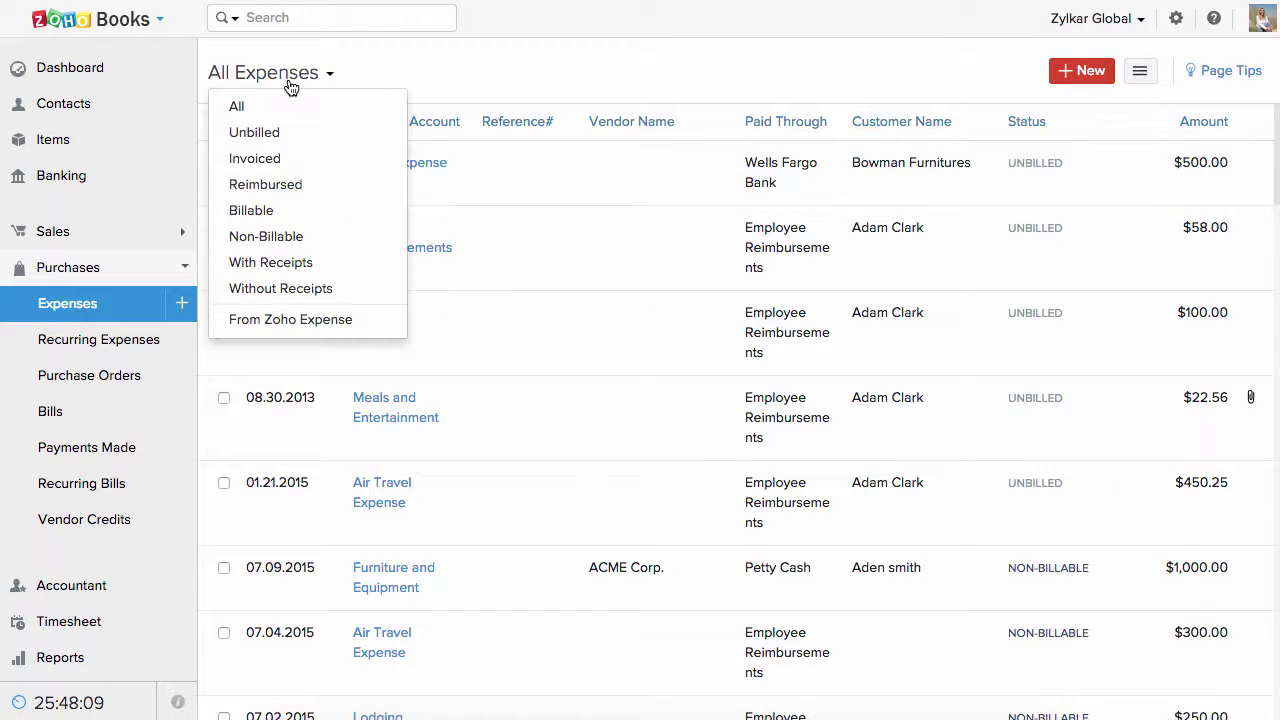
left_click(356, 319)
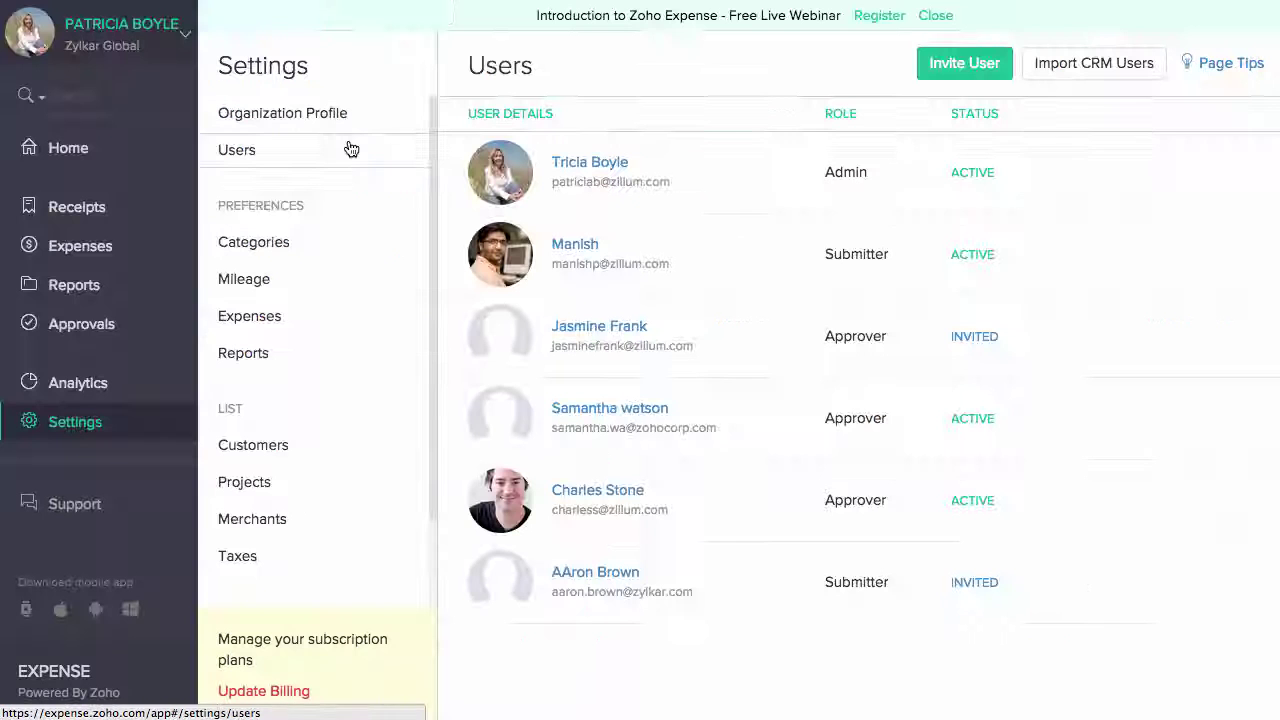
- Import the first Zoho CRM user into Zoho Expense with the Submitter role
left_click(1062, 78)
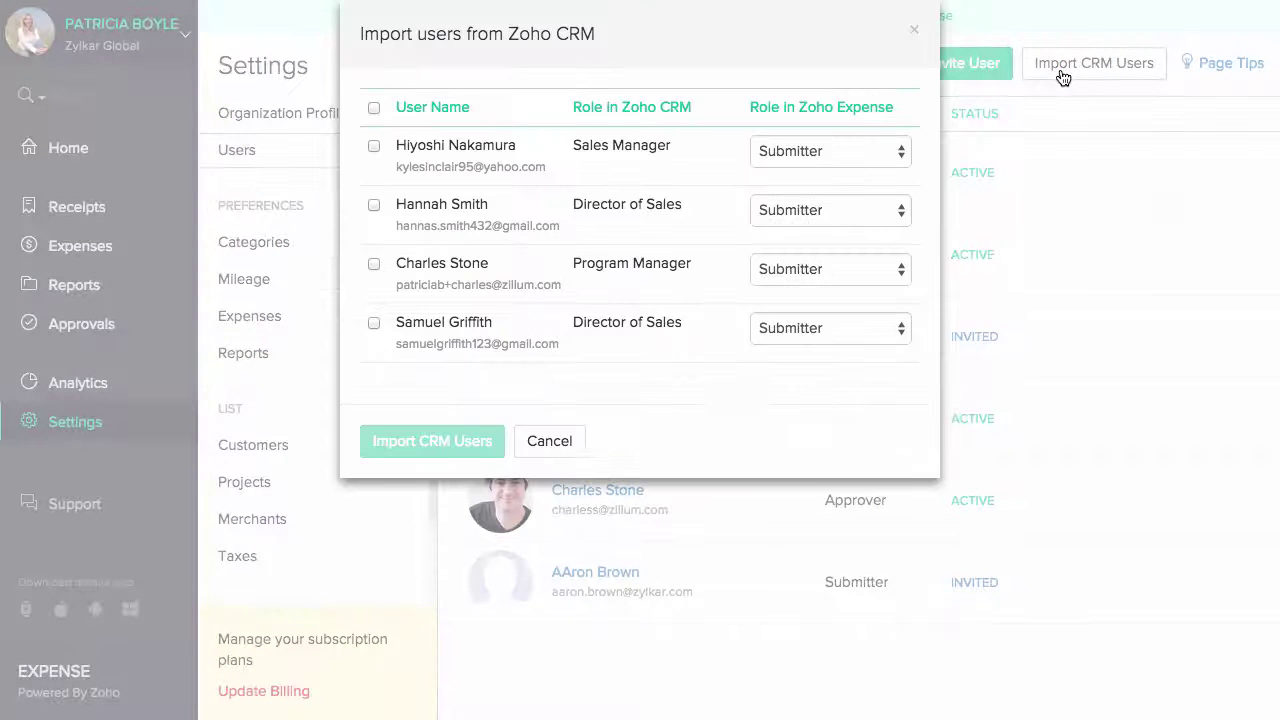
left_click(373, 146)
left_click(820, 152)
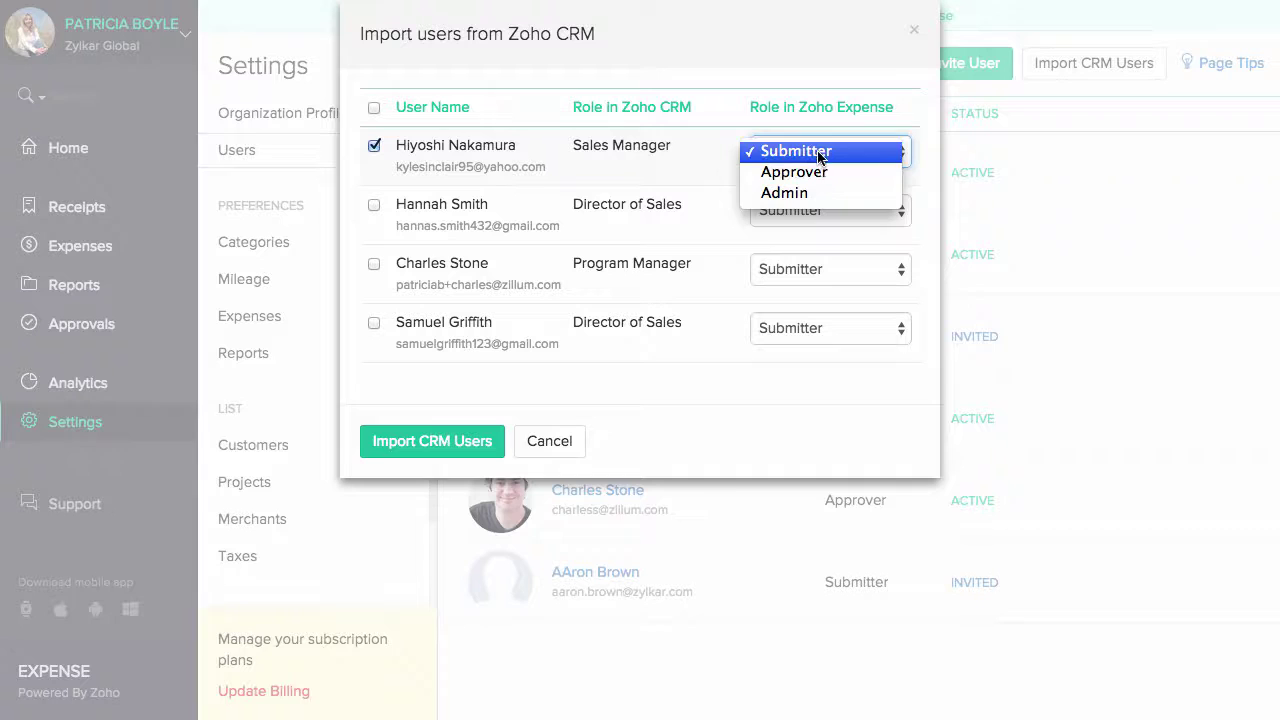
left_click(800, 150)
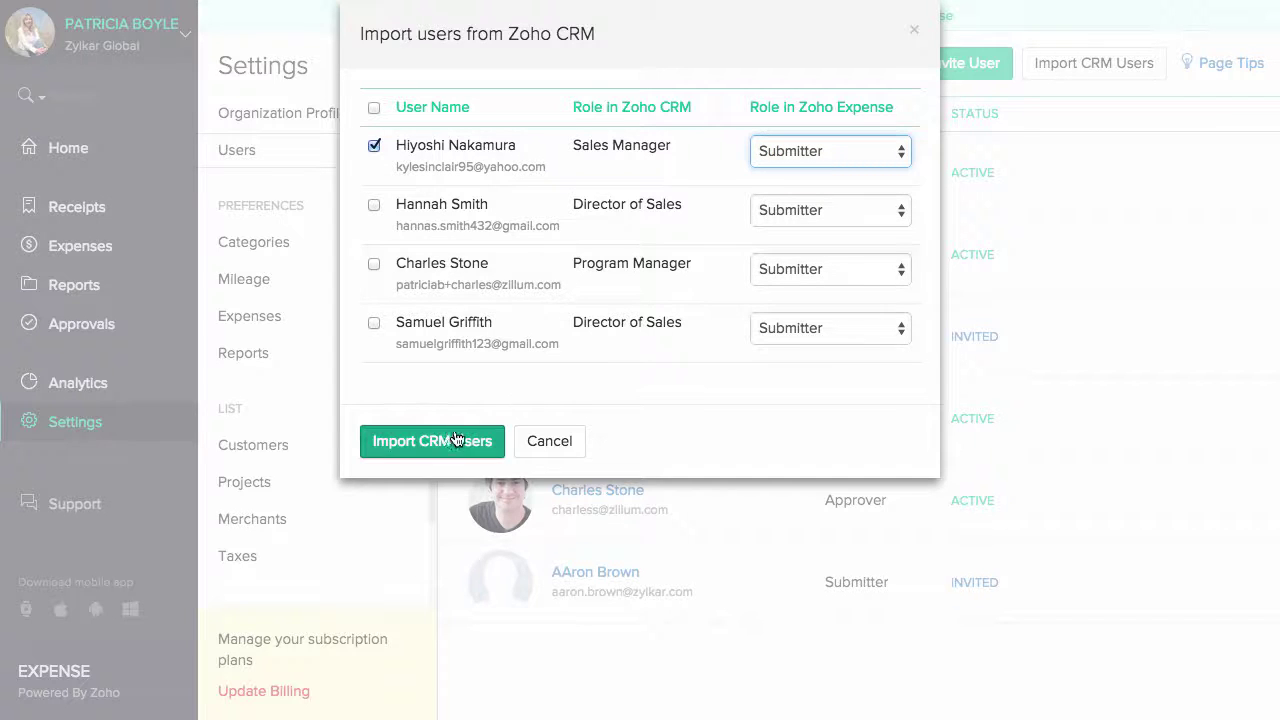
left_click(491, 440)
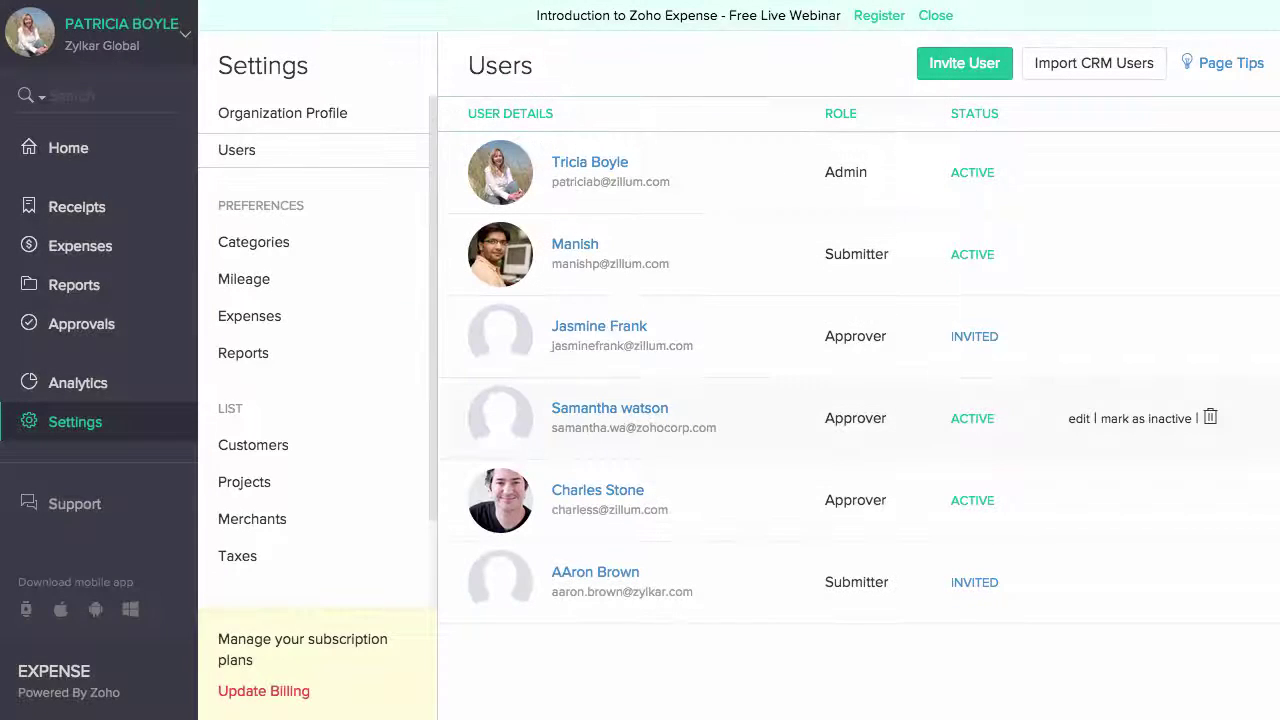